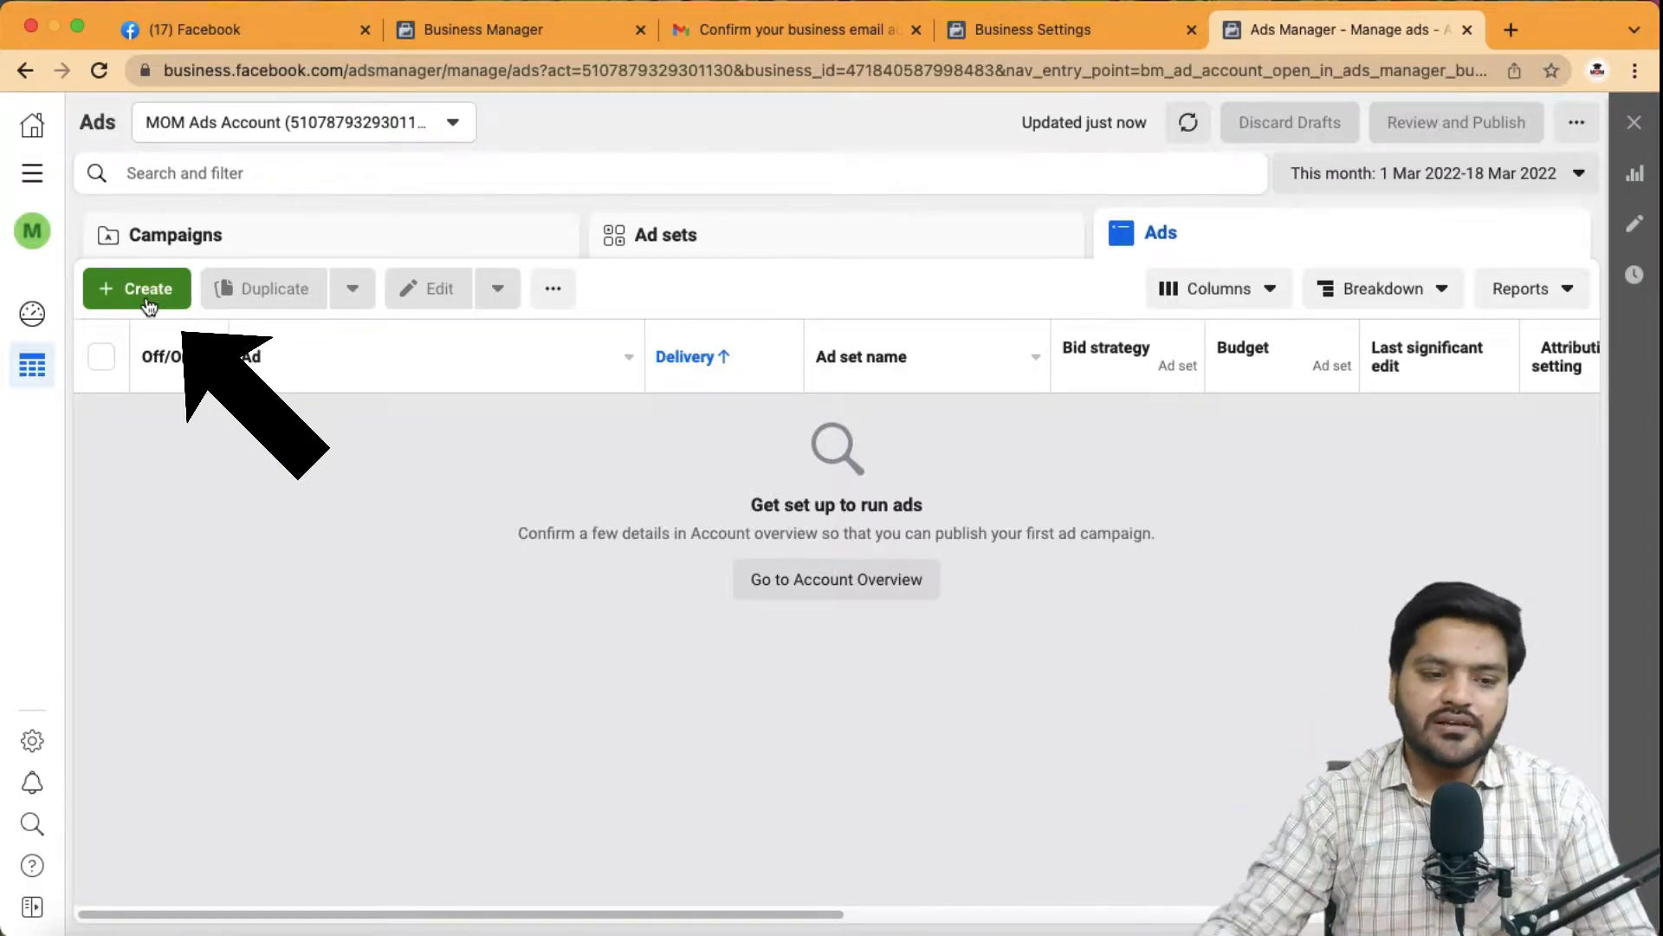
# Step: Create a new ad campaign with Traffic as the campaign objective
pyautogui.click(147, 298)
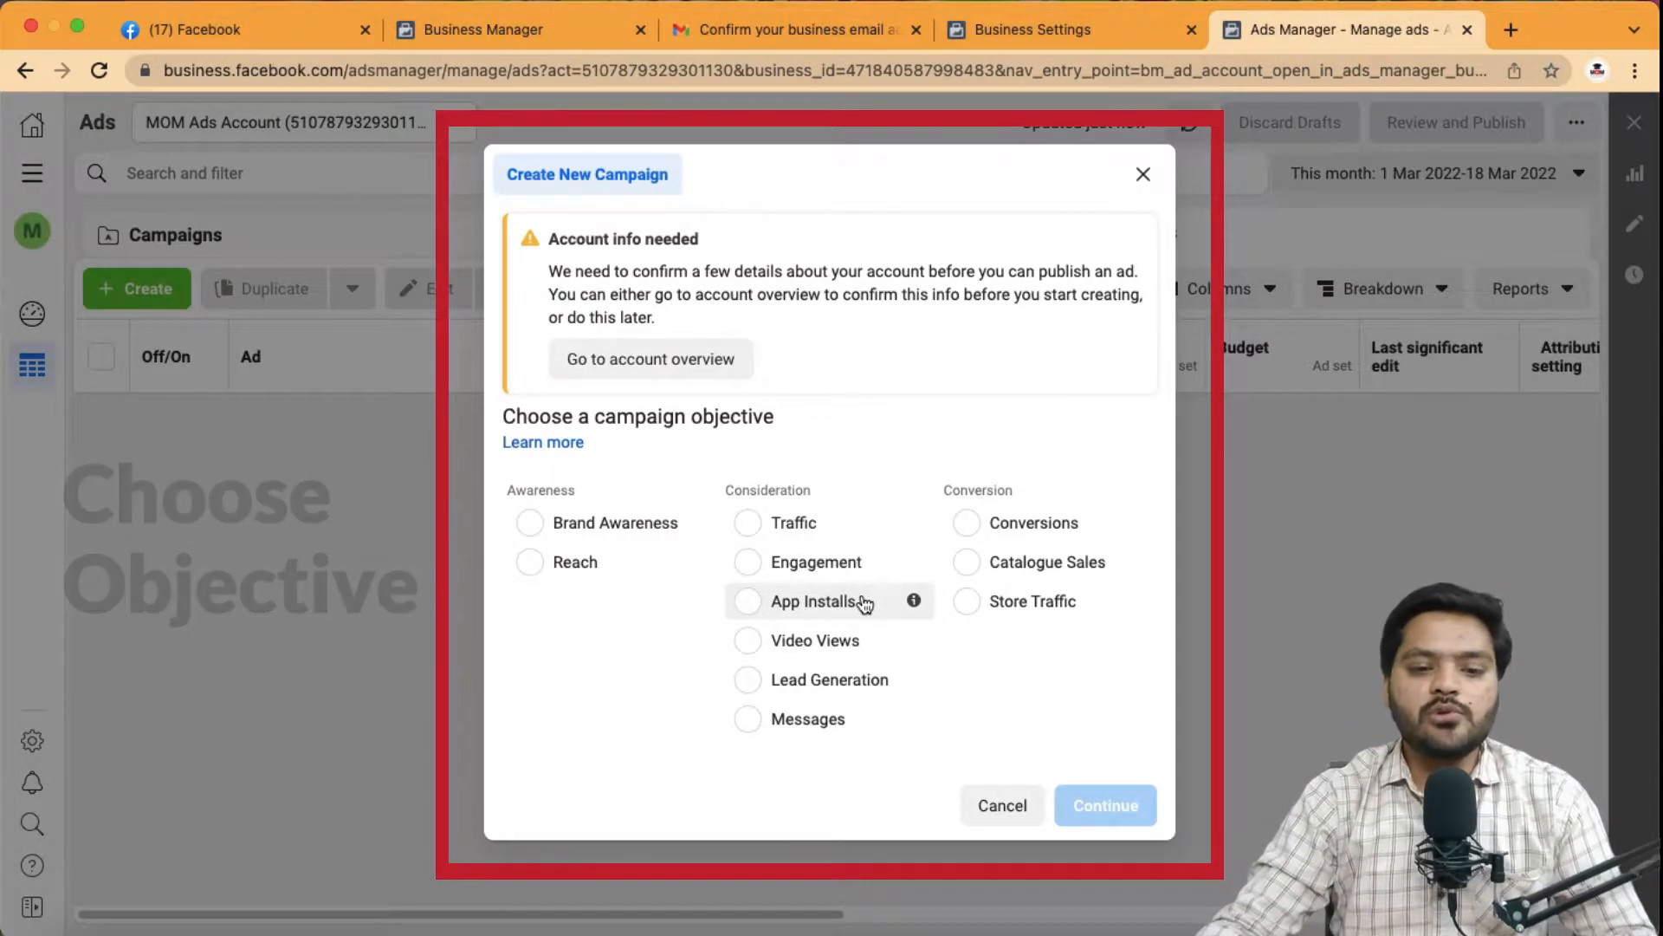
pyautogui.click(557, 243)
pyautogui.moveTo(556, 244); pyautogui.dragTo(682, 240)
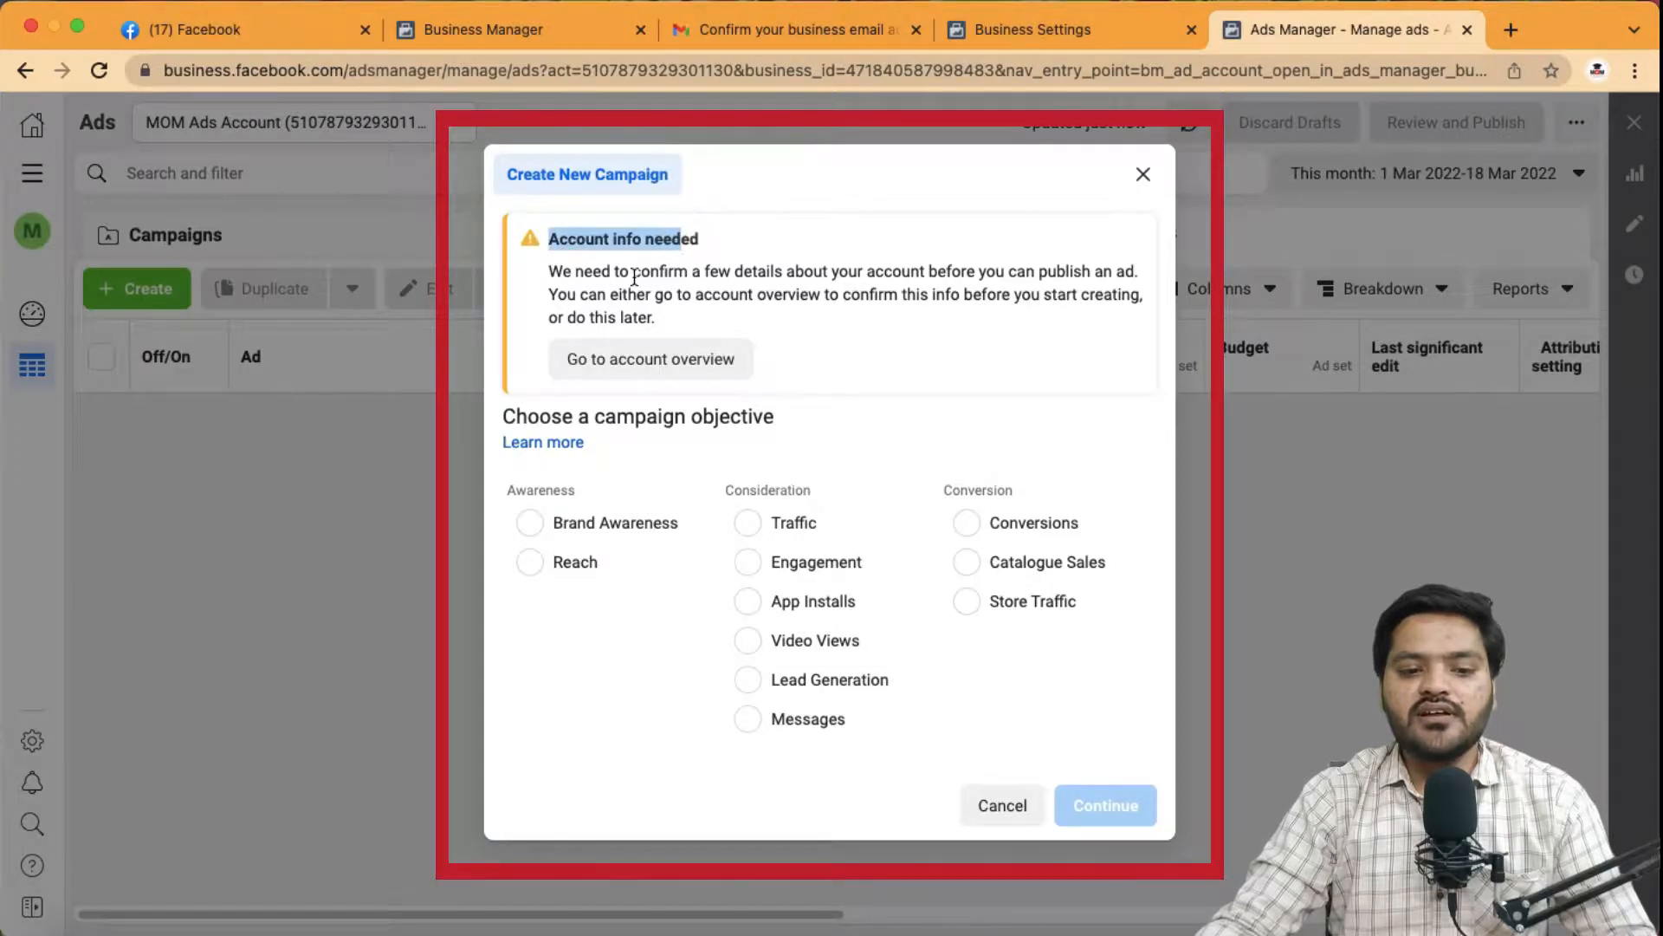
pyautogui.moveTo(656, 318); pyautogui.dragTo(549, 271)
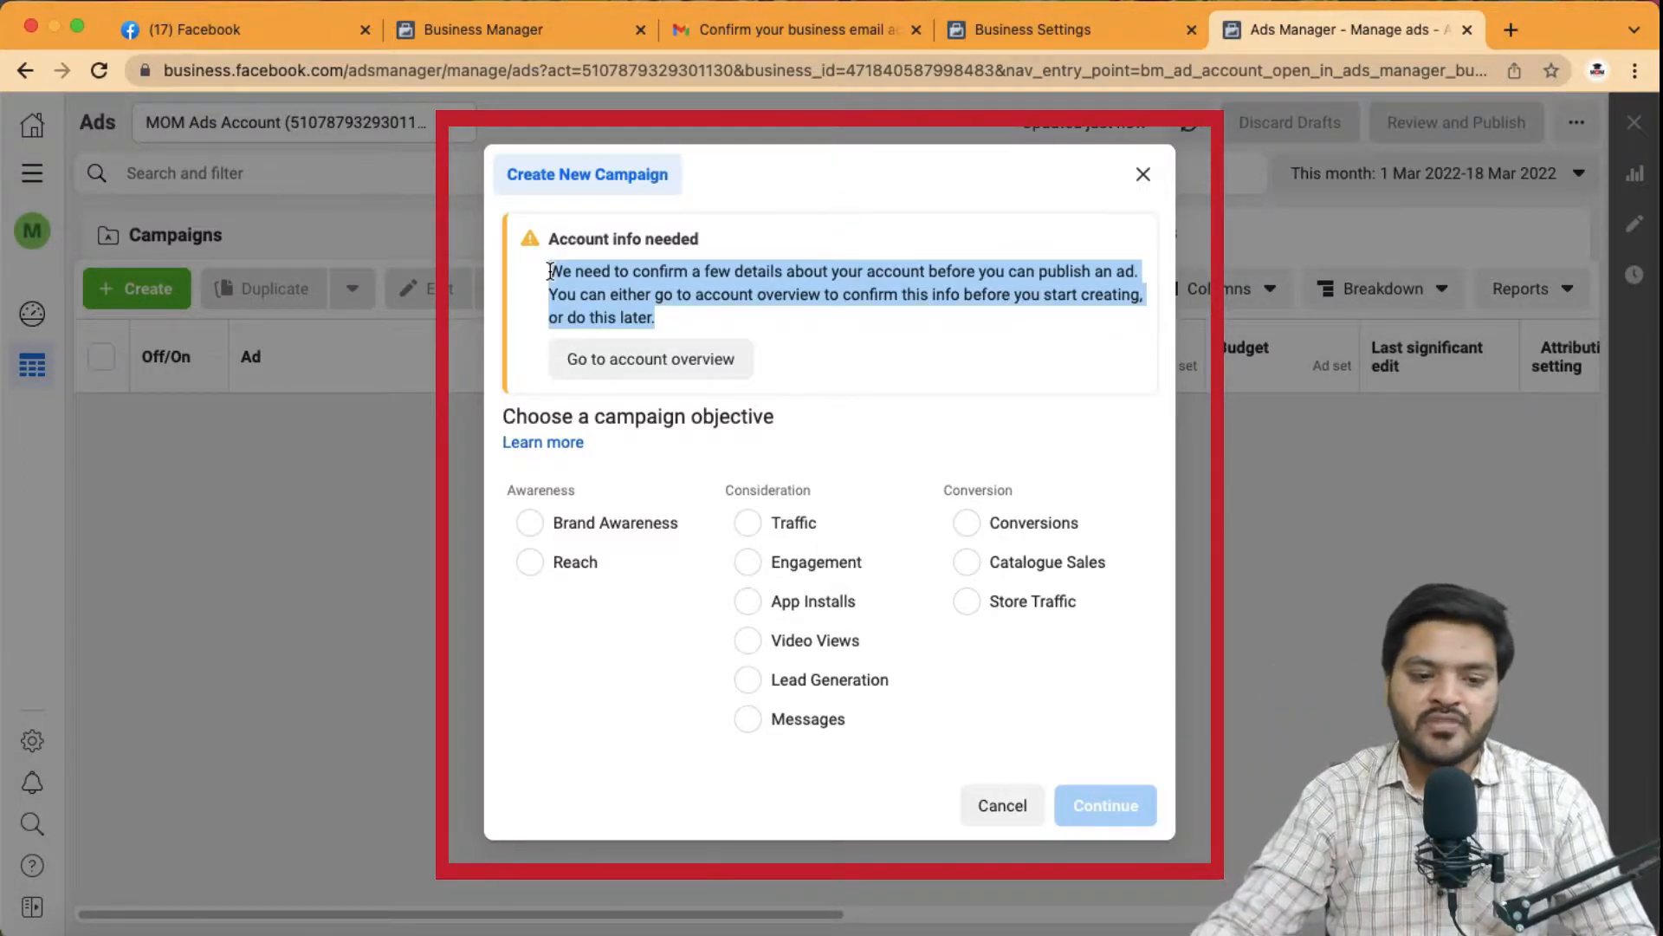
pyautogui.moveTo(503, 417); pyautogui.dragTo(784, 417)
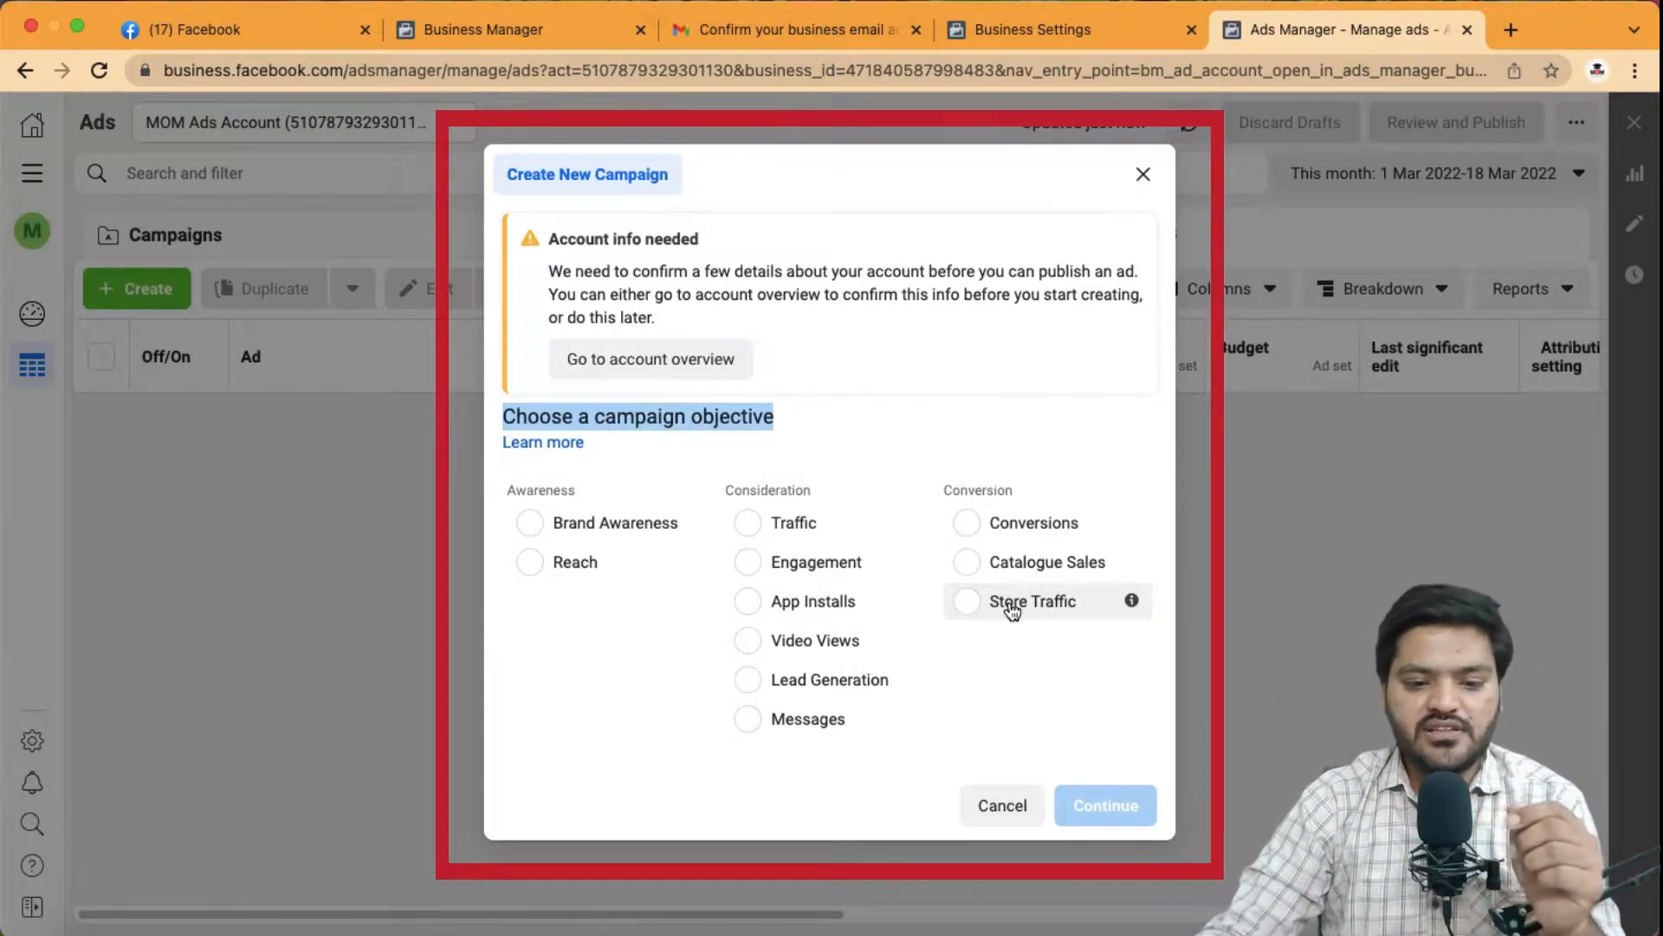
pyautogui.click(794, 525)
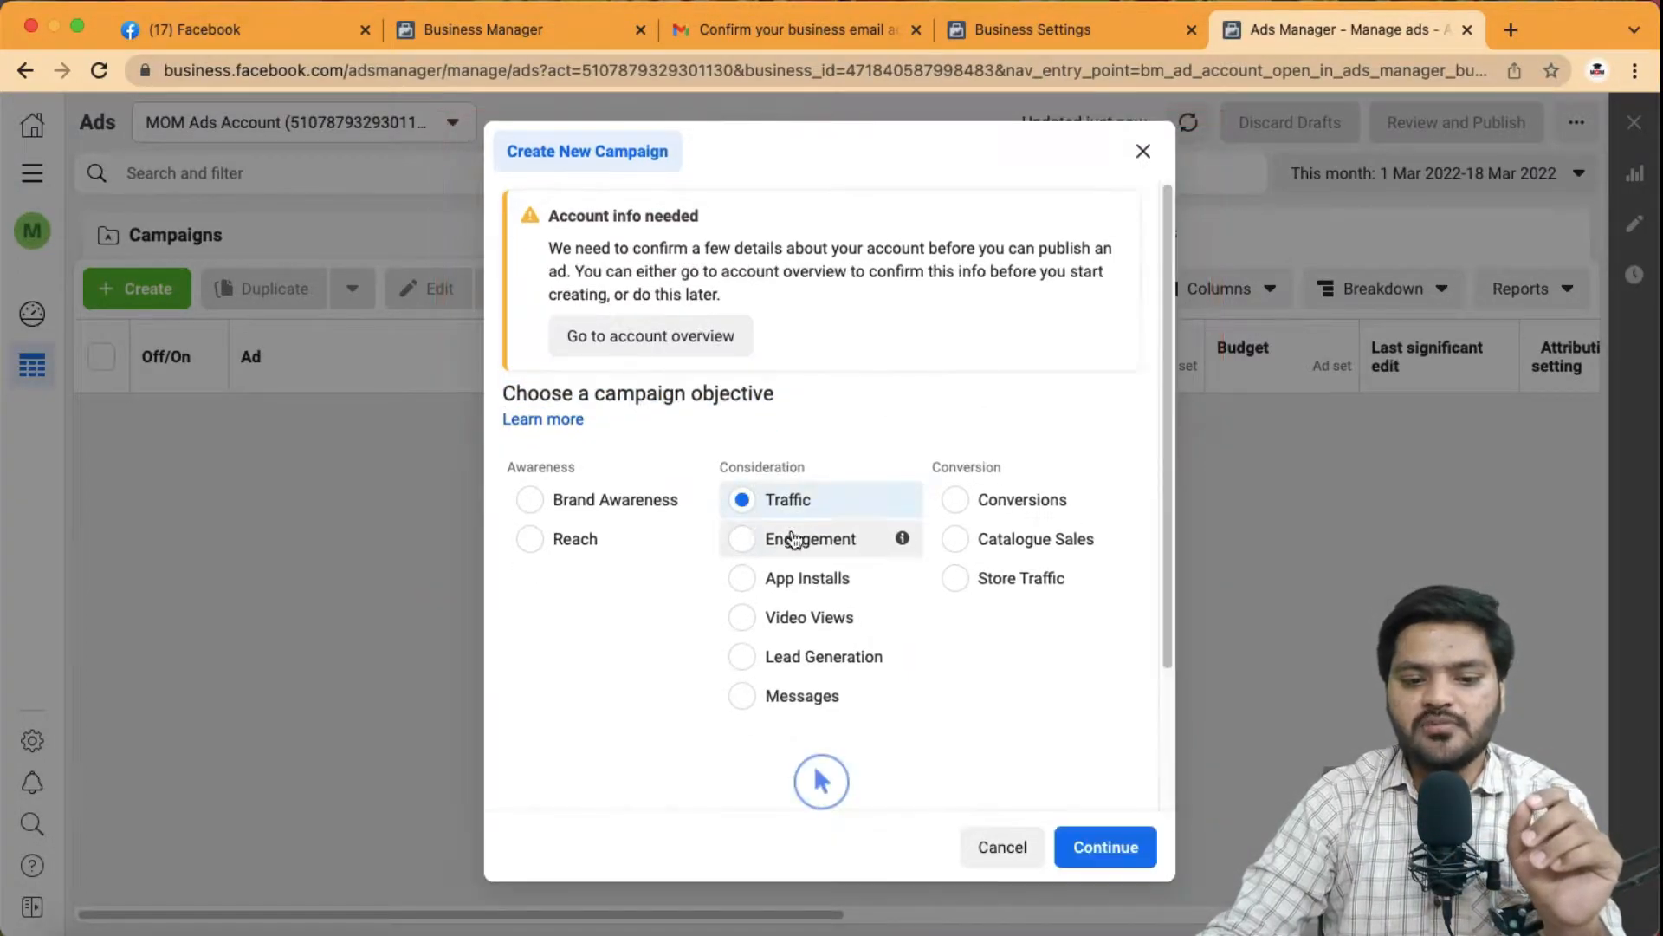
pyautogui.scroll(-3, 855, 607)
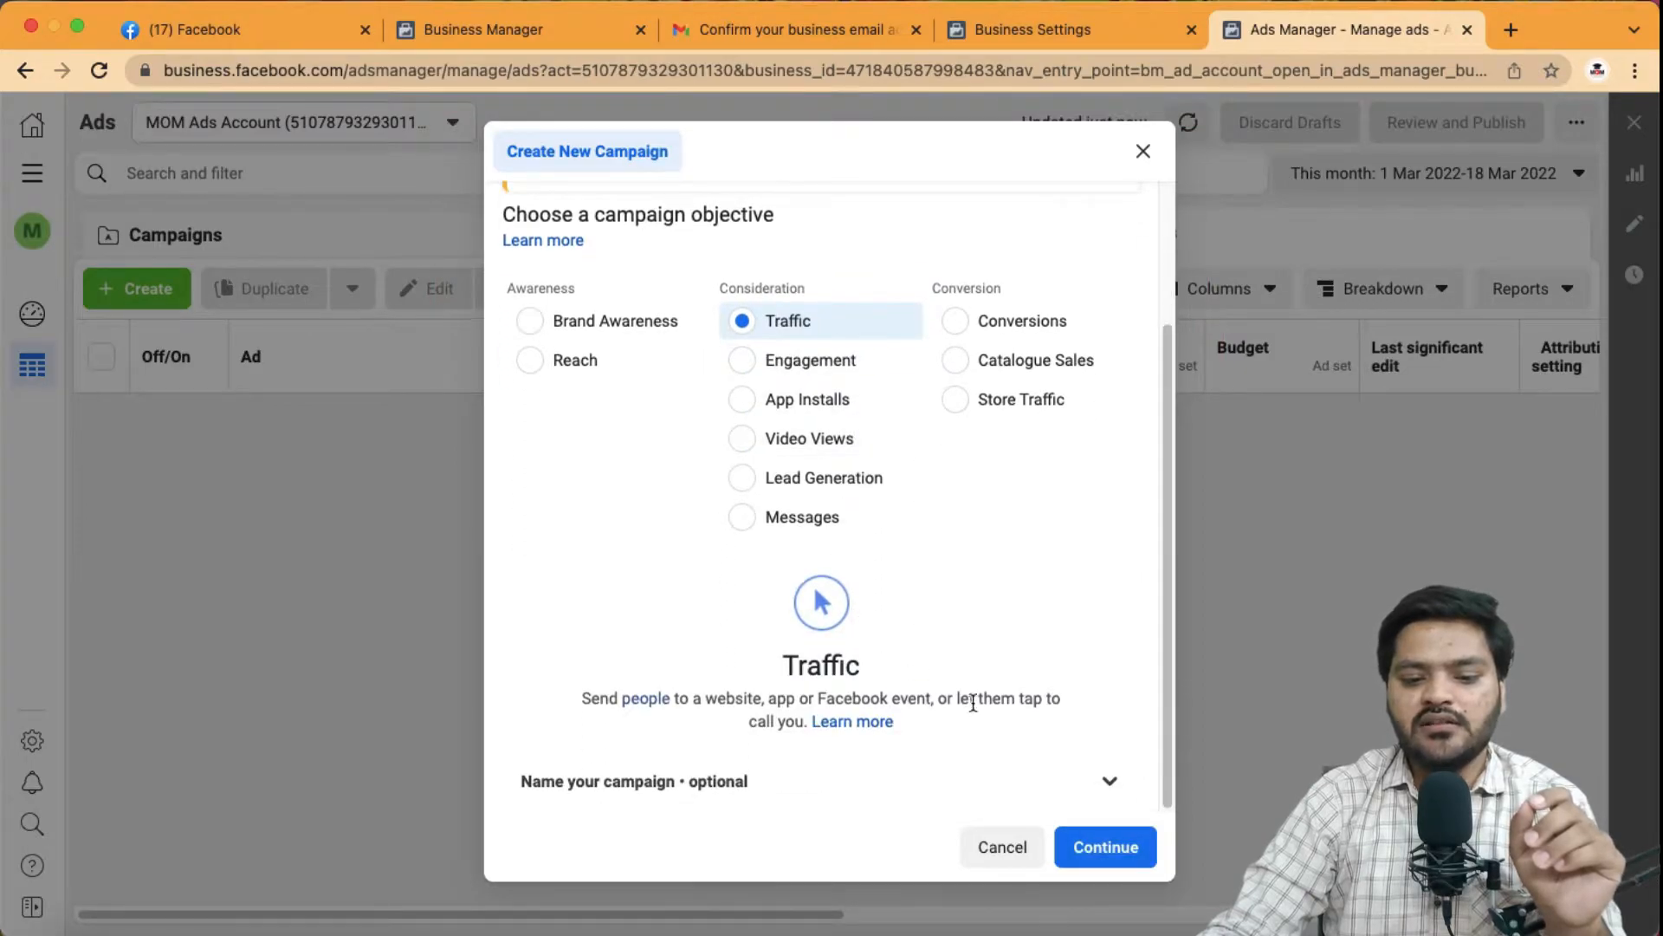
pyautogui.click(1113, 847)
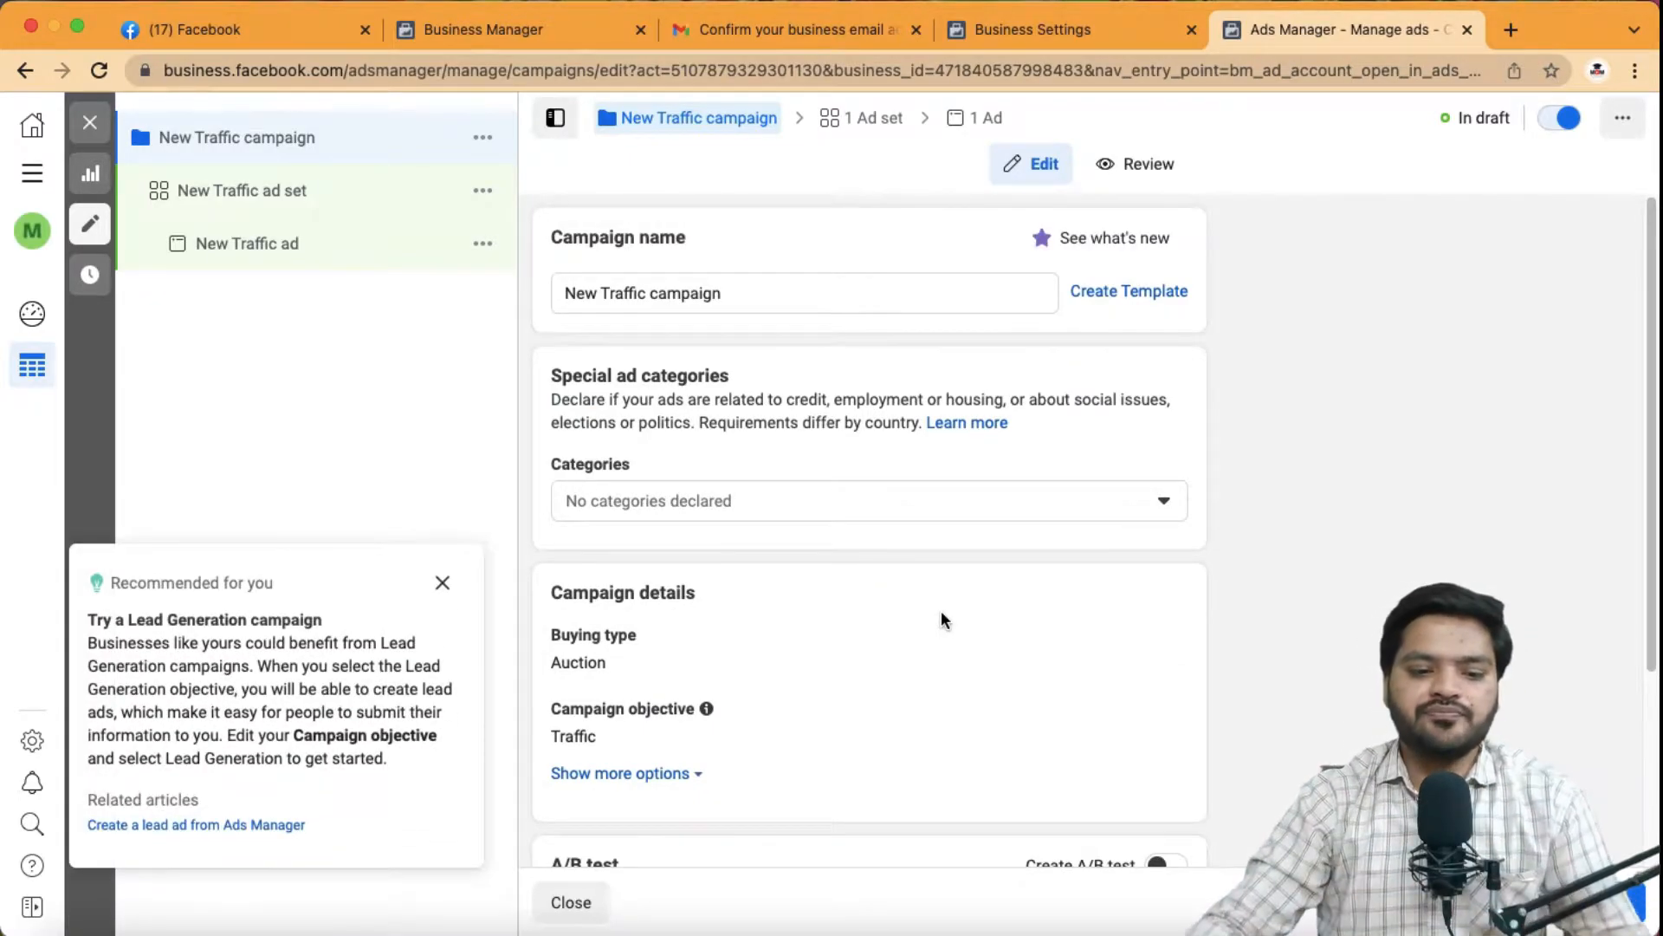
# Step: Dismiss the Lead Generation recommendation and rename the campaign as Traffic
pyautogui.click(442, 582)
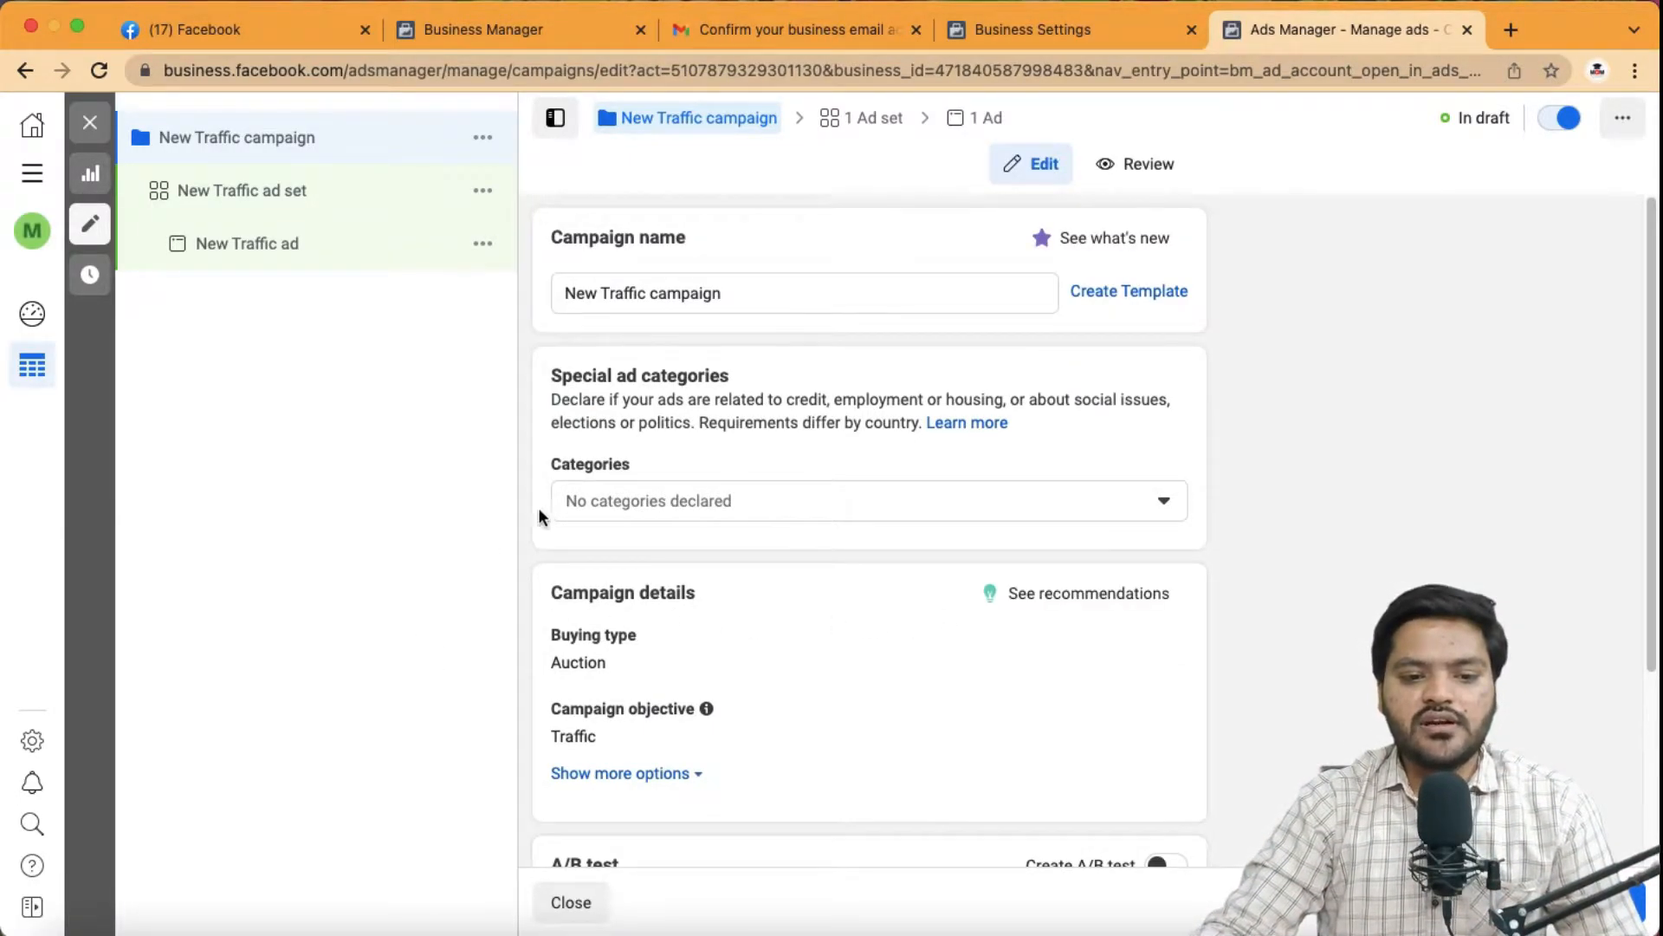
pyautogui.moveTo(555, 231); pyautogui.dragTo(735, 230)
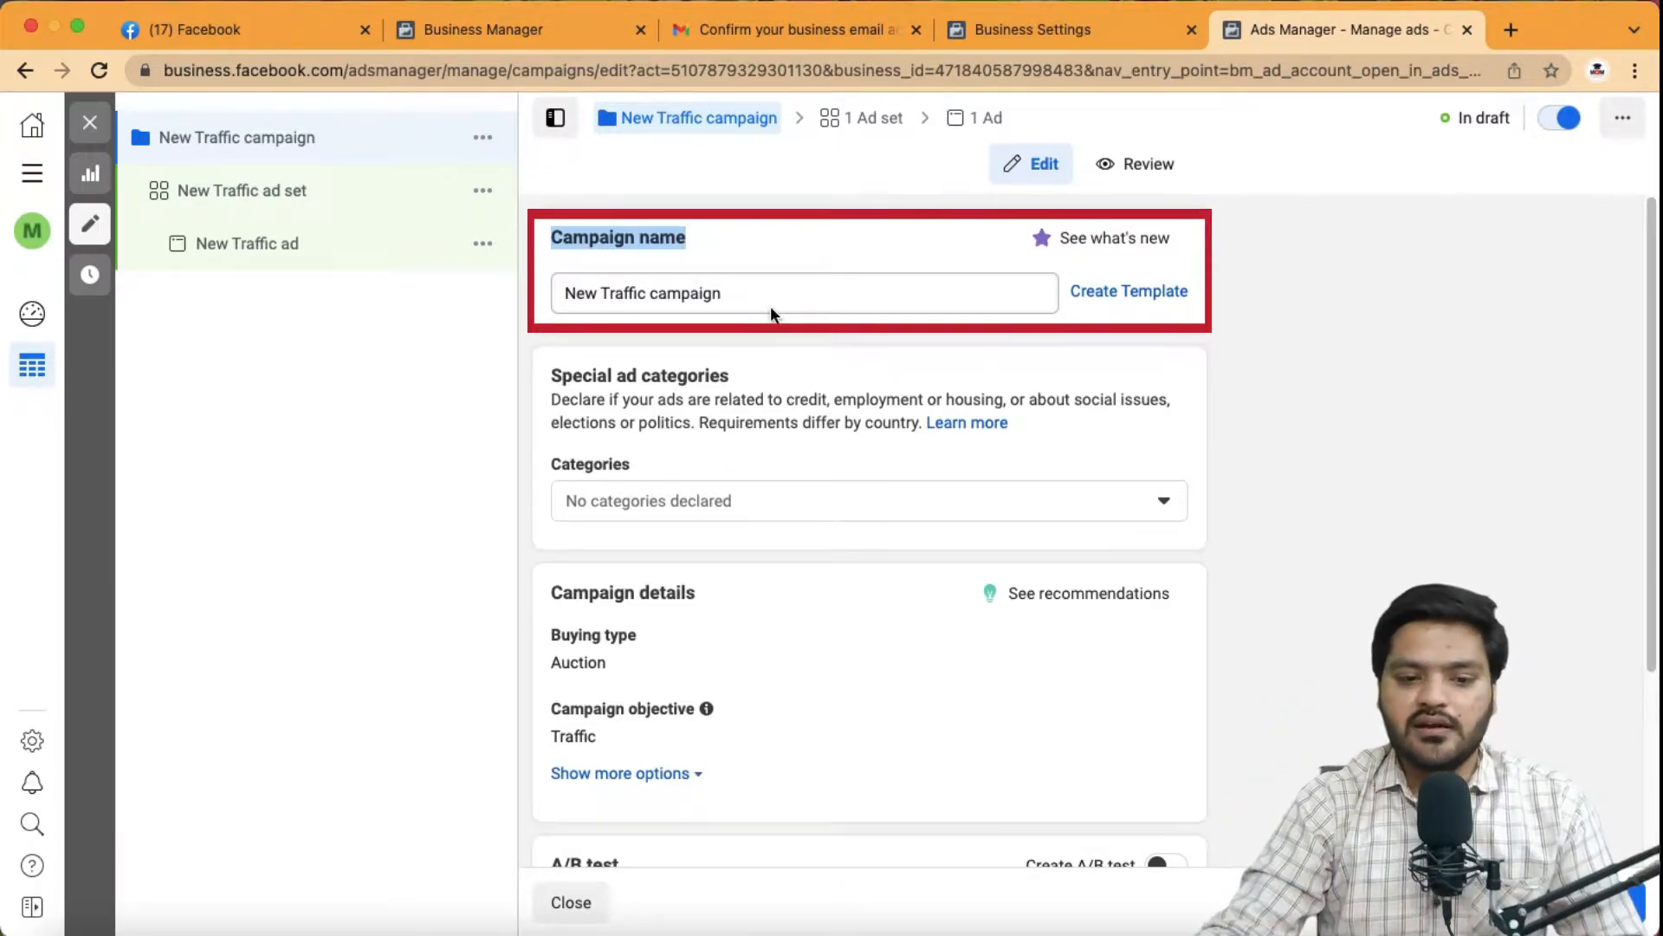
pyautogui.moveTo(755, 297); pyautogui.dragTo(526, 286)
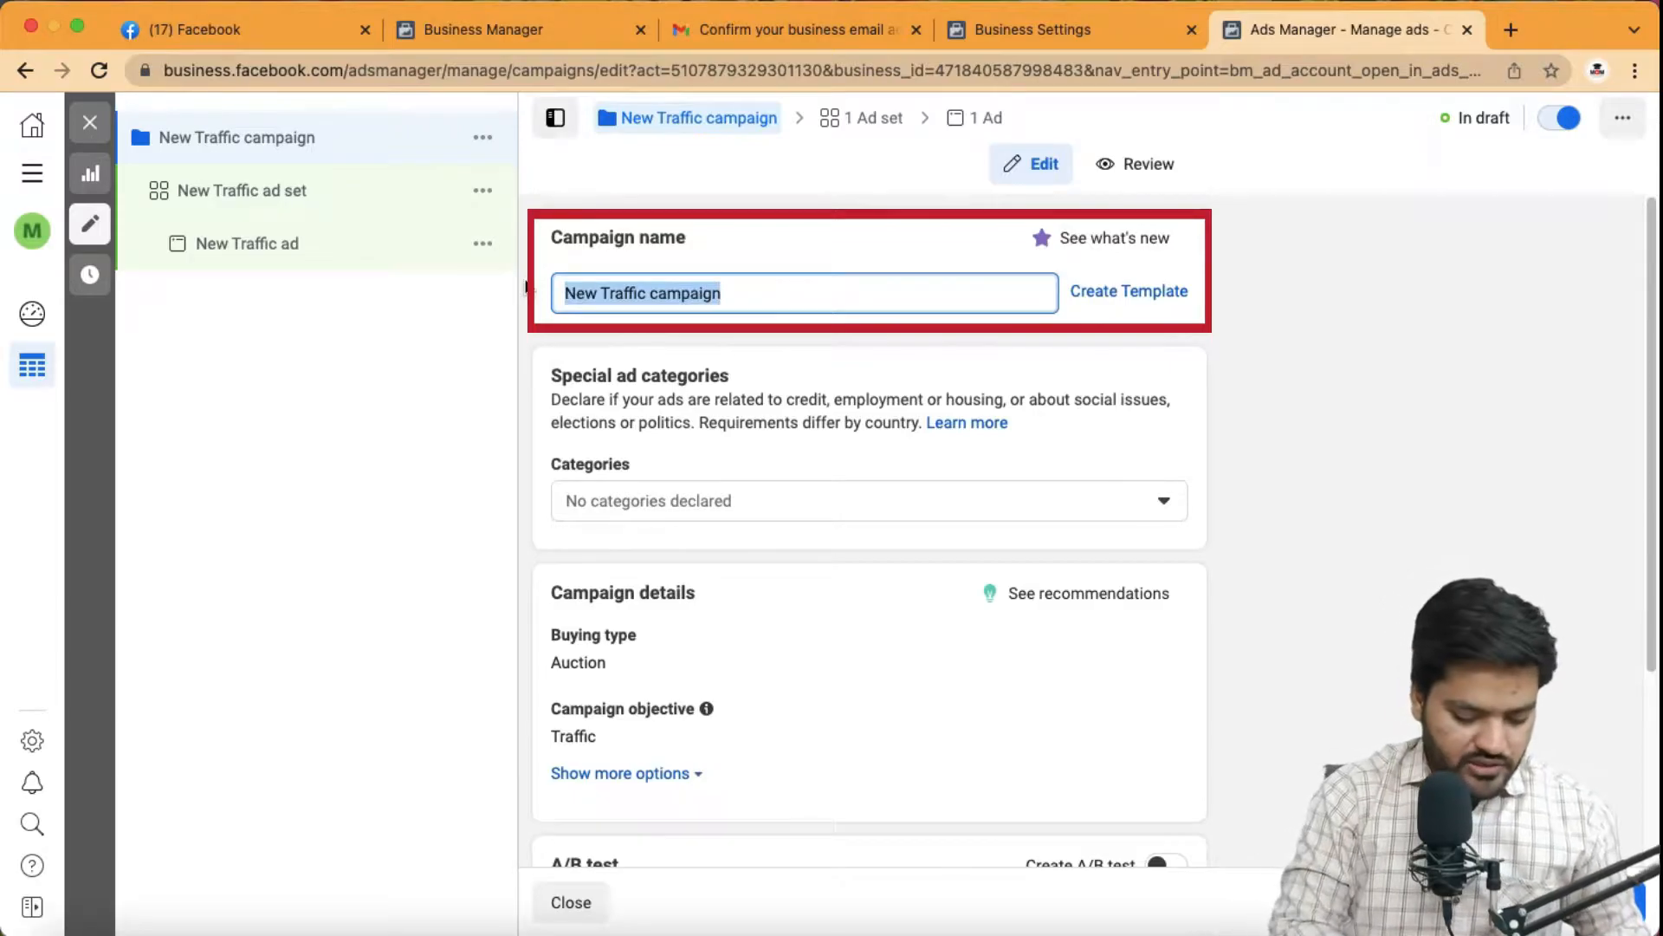
pyautogui.write('Traffic')
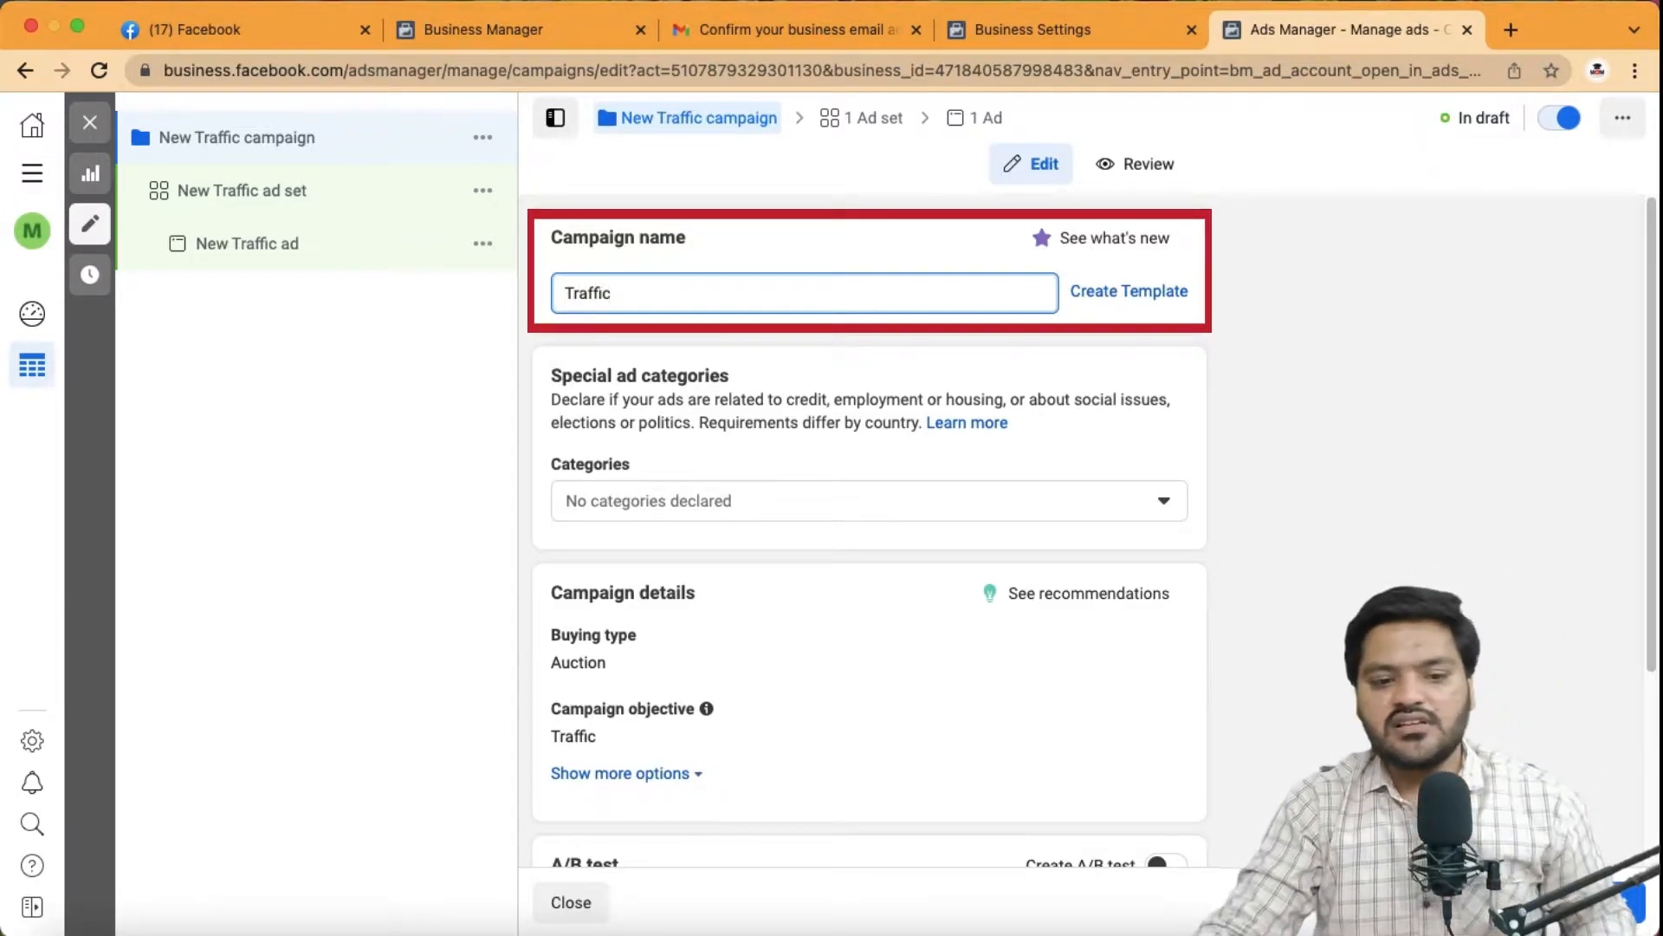
pyautogui.click(629, 254)
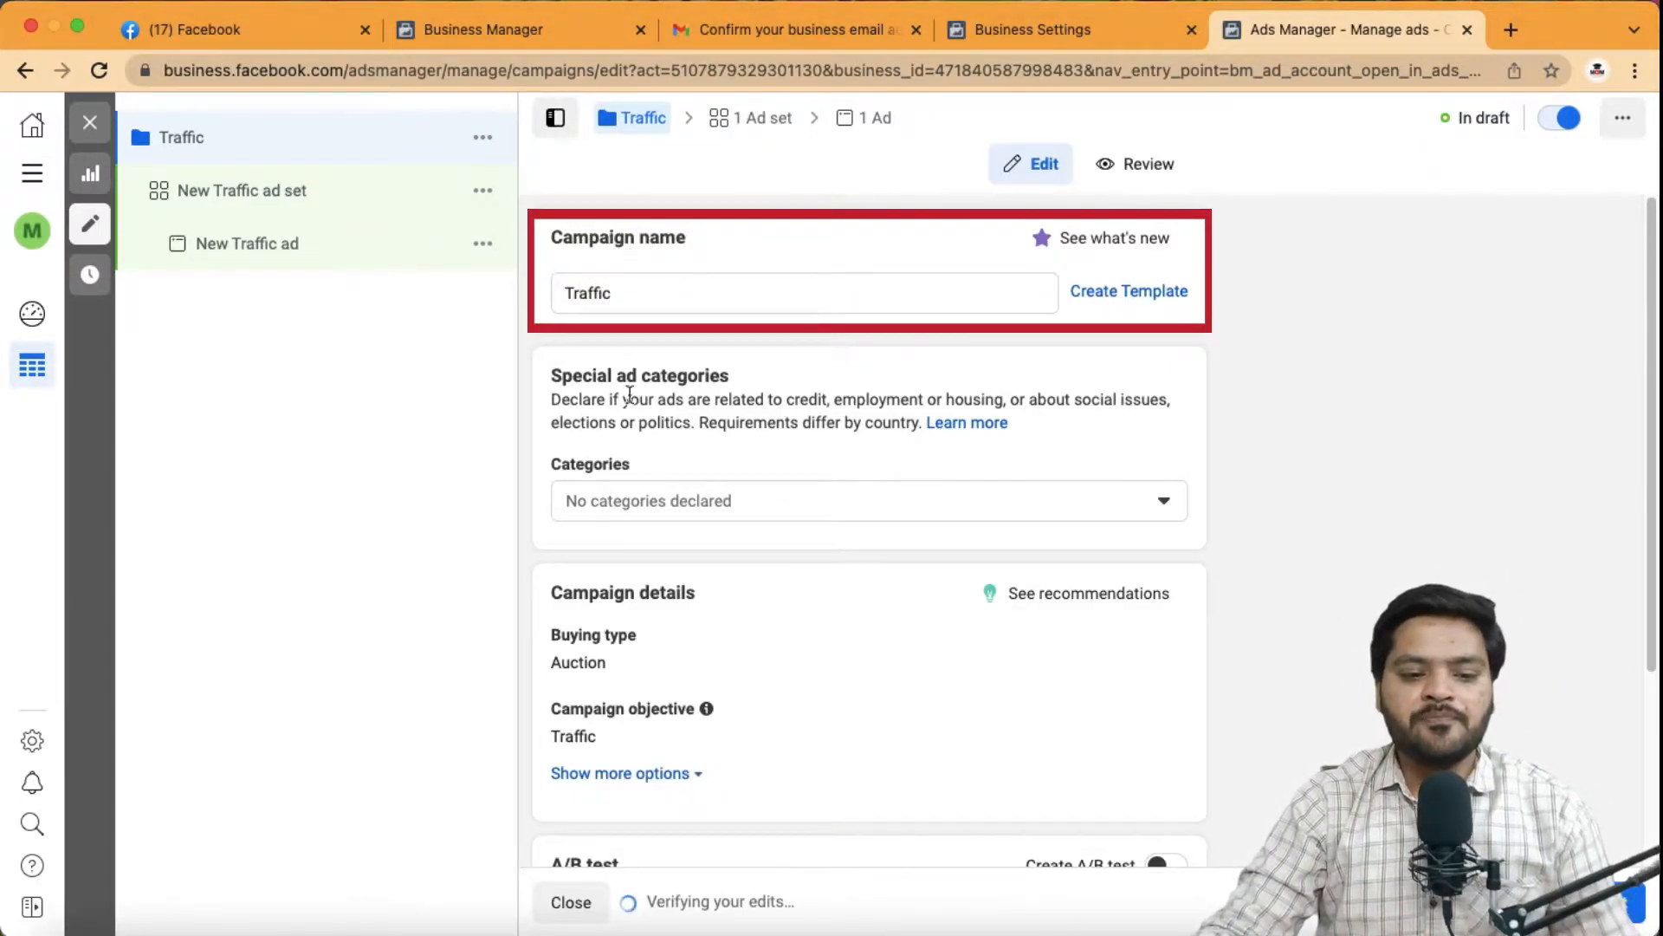
# Step: Proceed from the campaign settings to the ad set and rename it as Ad Set 1
pyautogui.scroll(-3, 642, 445)
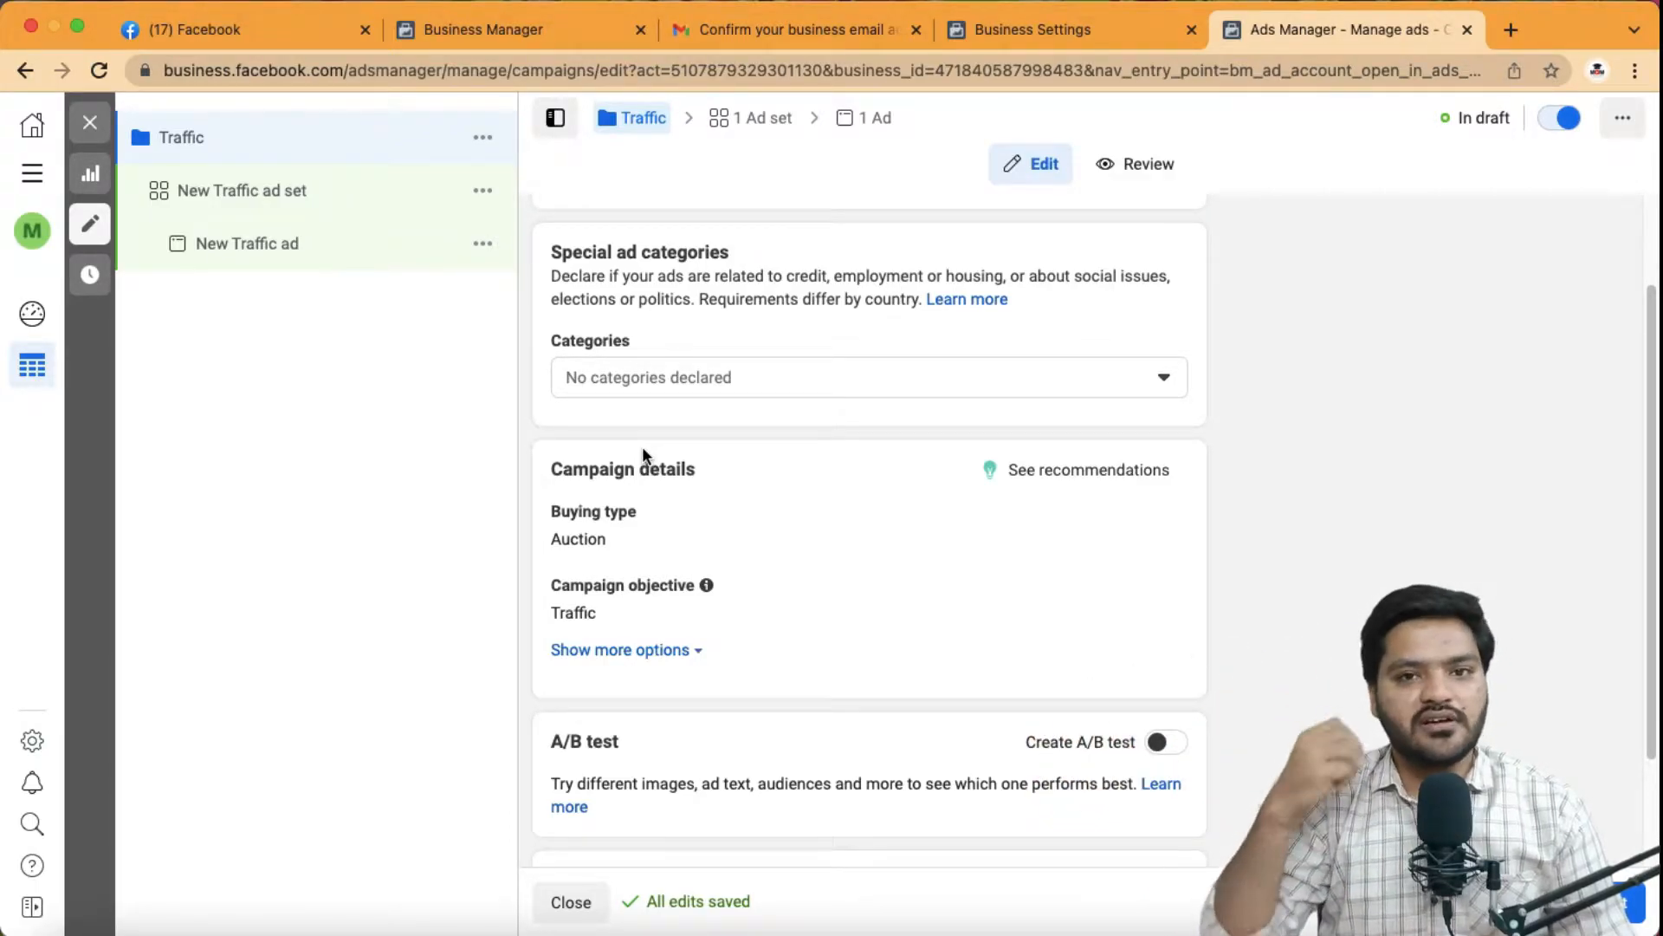
pyautogui.scroll(-1, 642, 446)
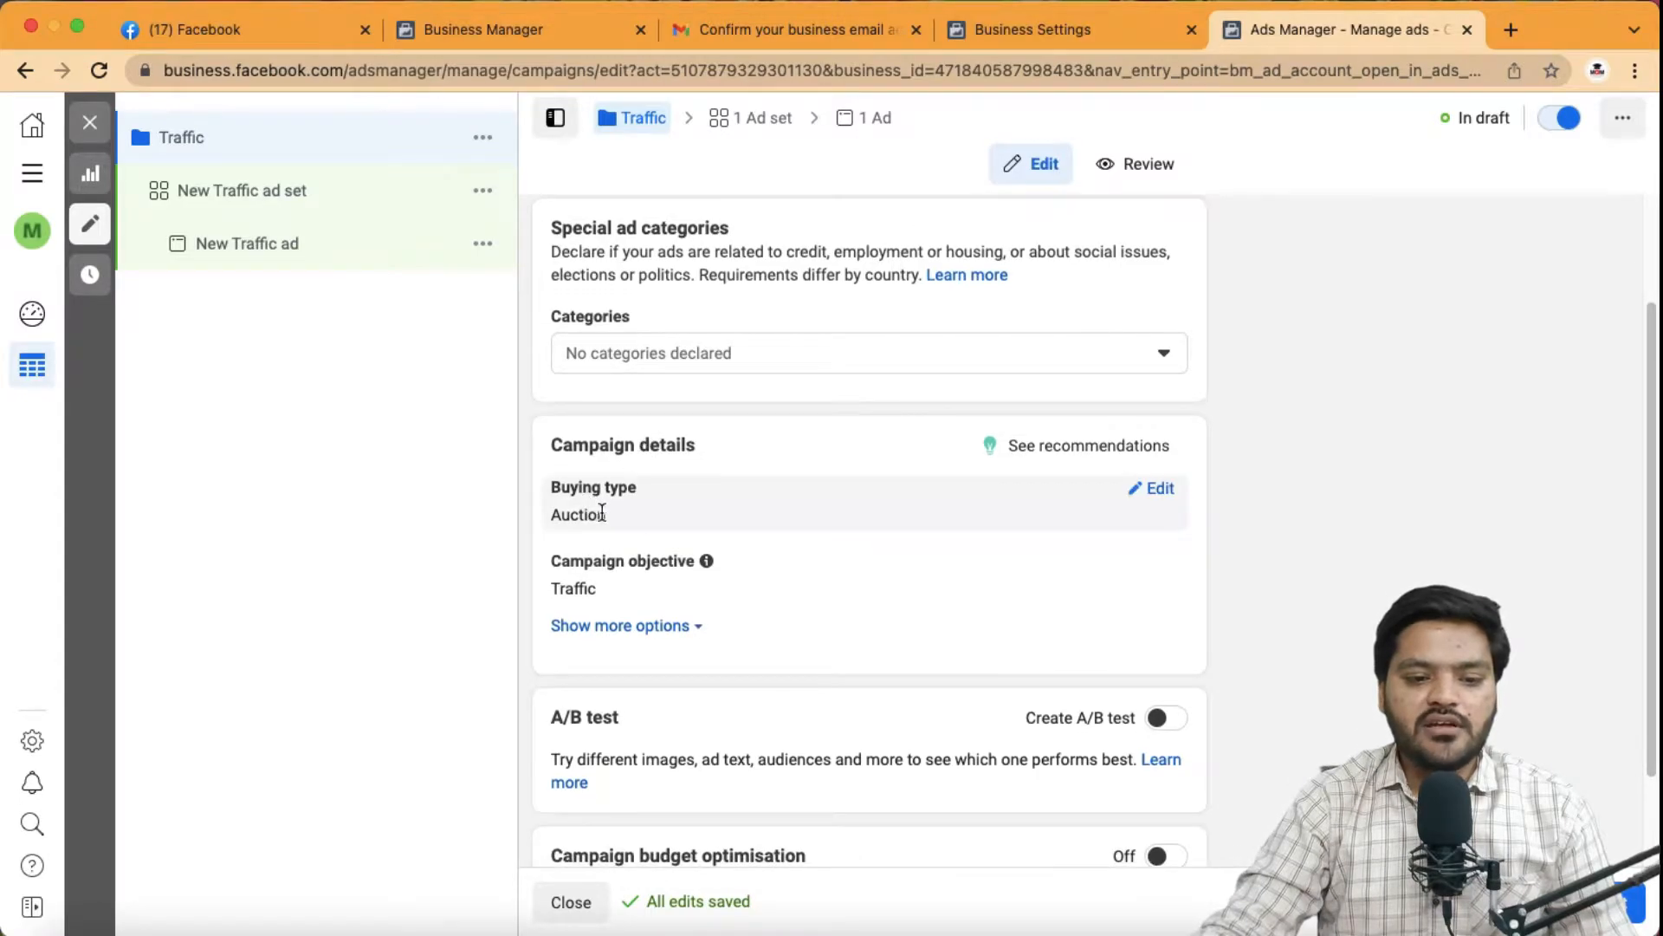
pyautogui.scroll(-3, 603, 513)
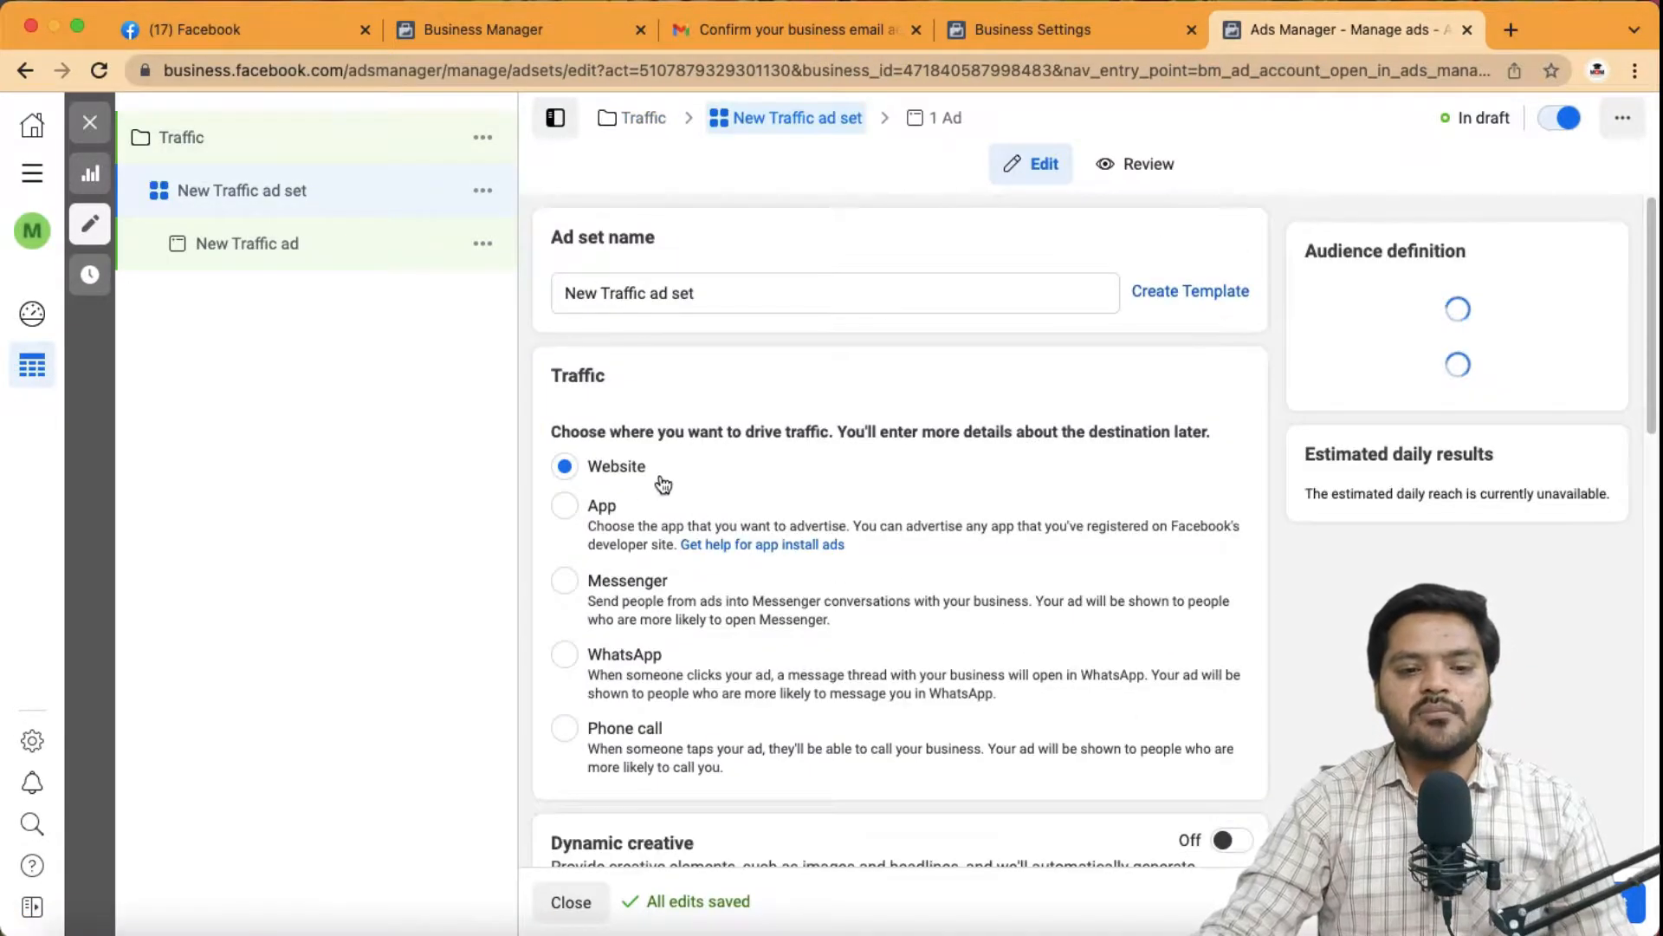
pyautogui.moveTo(548, 237)
pyautogui.mouseDown()
pyautogui.moveTo(679, 230)
pyautogui.moveTo(678, 247)
pyautogui.mouseUp()
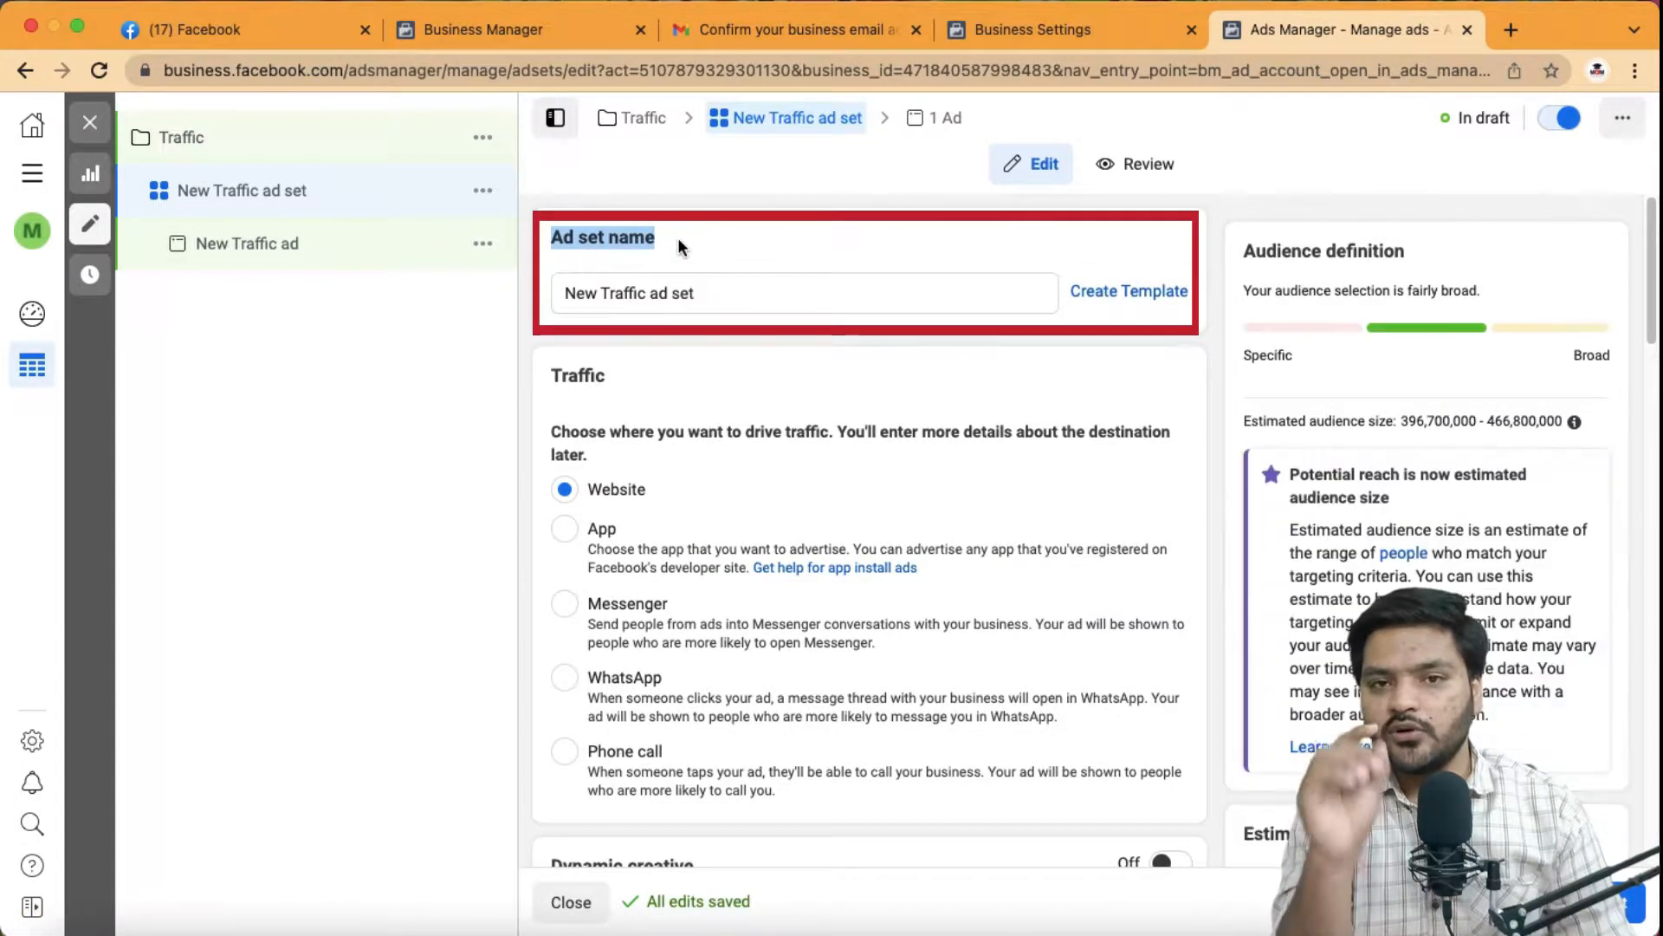
pyautogui.click(678, 238)
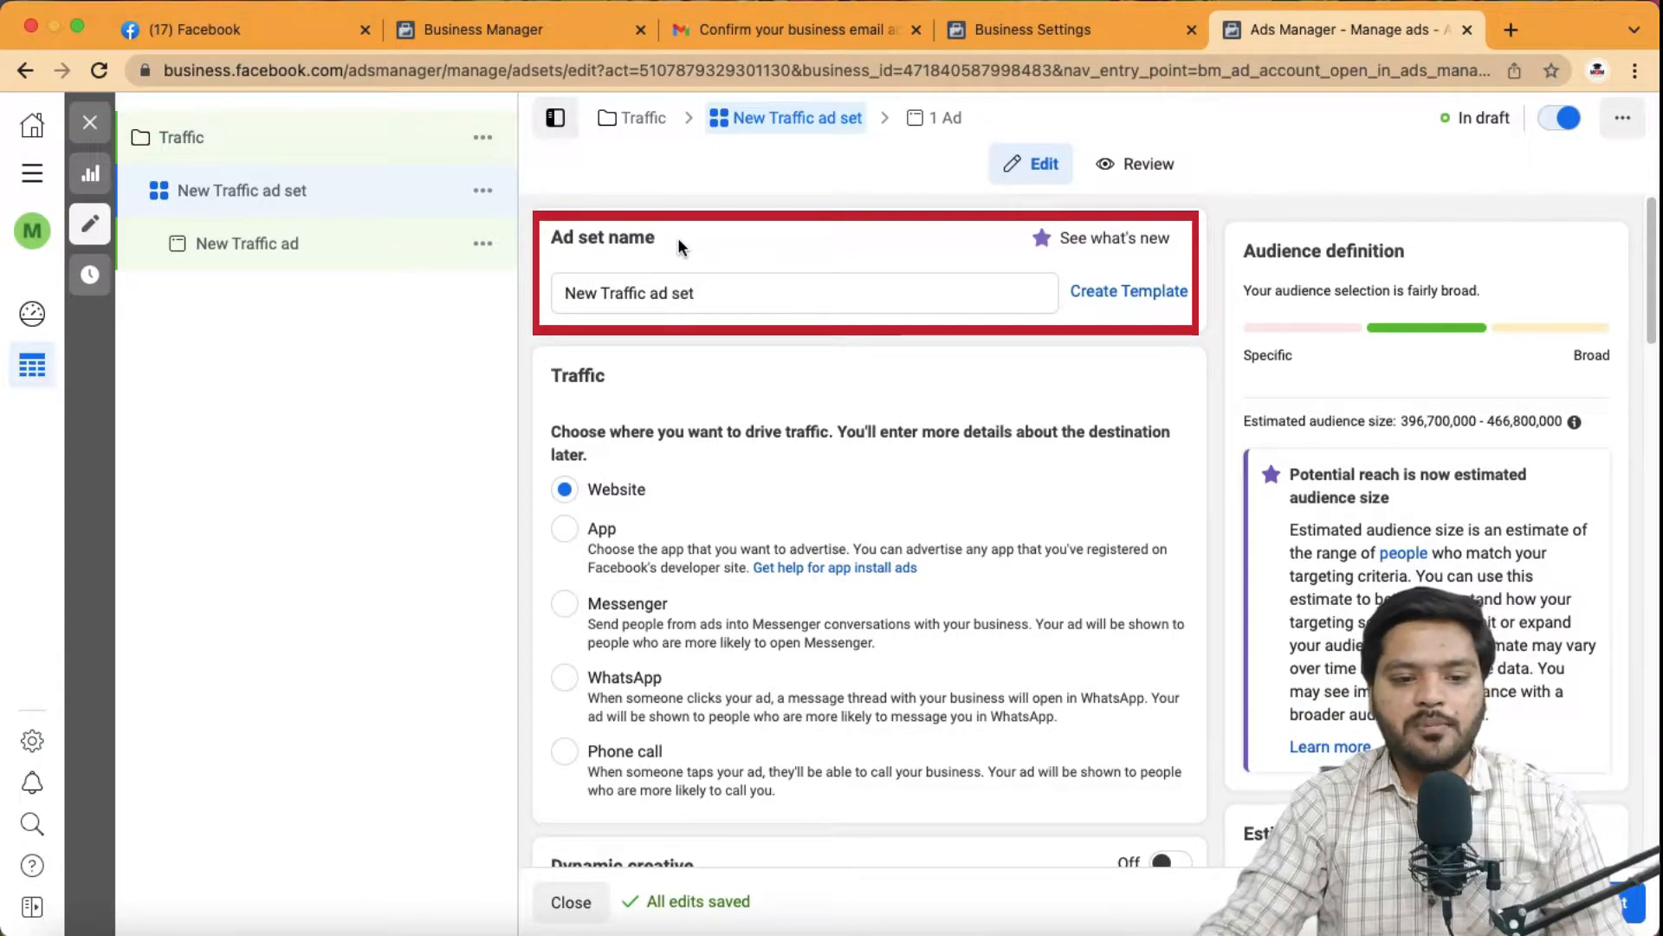
pyautogui.click(466, 736)
pyautogui.click(707, 293)
pyautogui.moveTo(707, 292); pyautogui.dragTo(561, 283)
pyautogui.write('Ad Set 1')
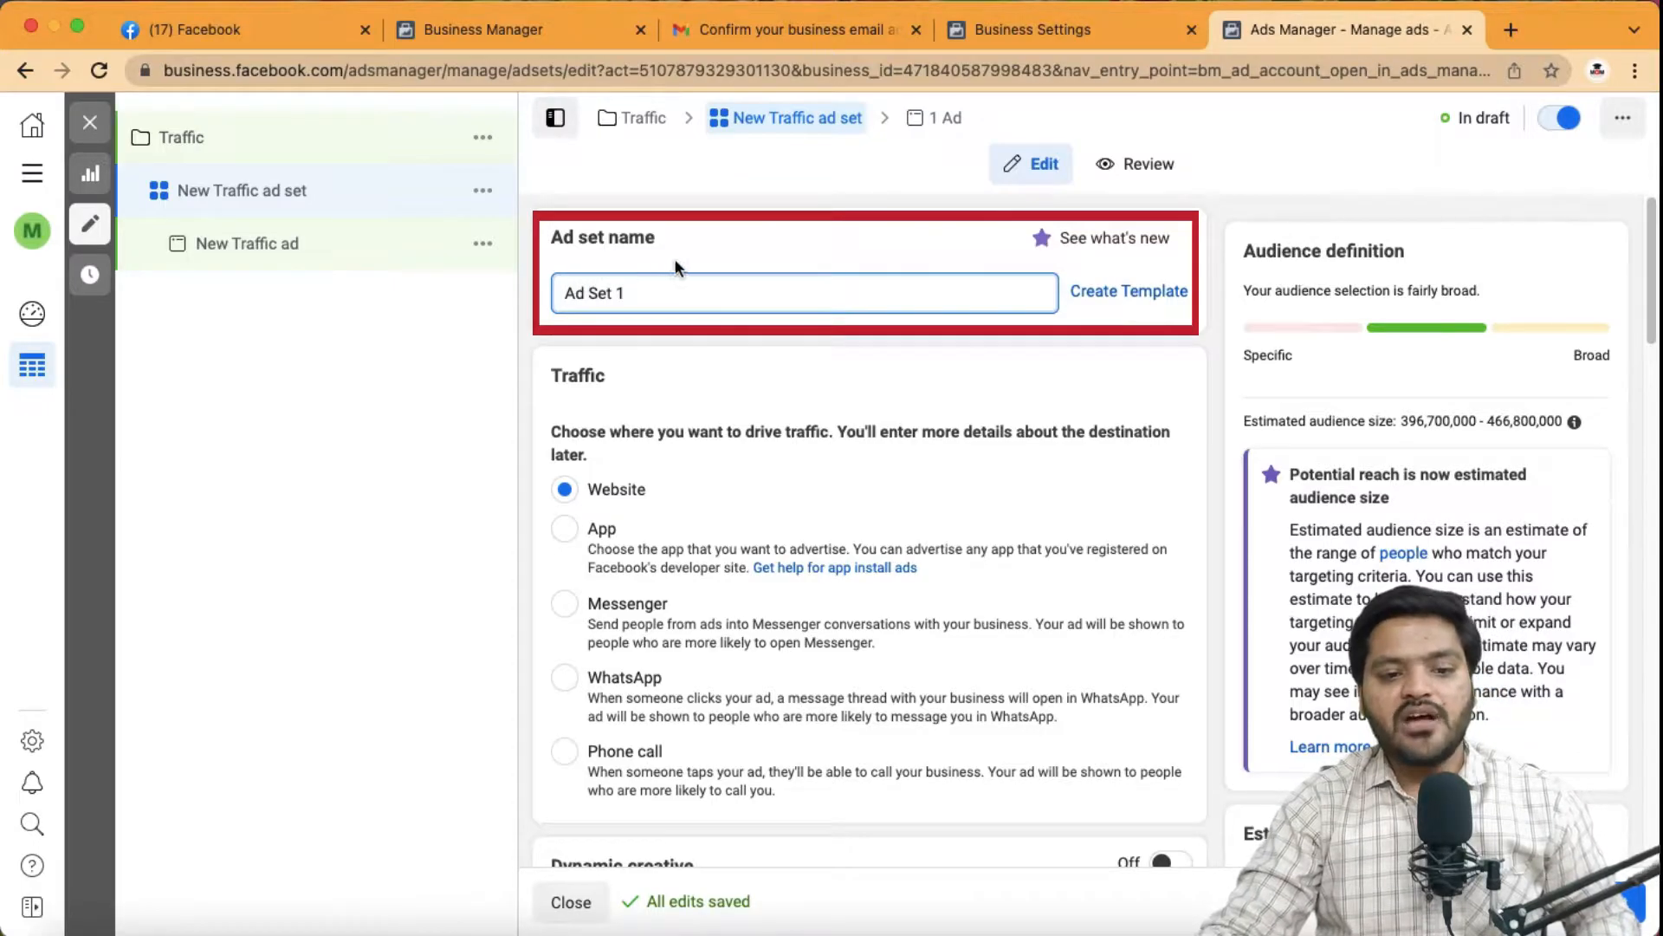
pyautogui.click(723, 234)
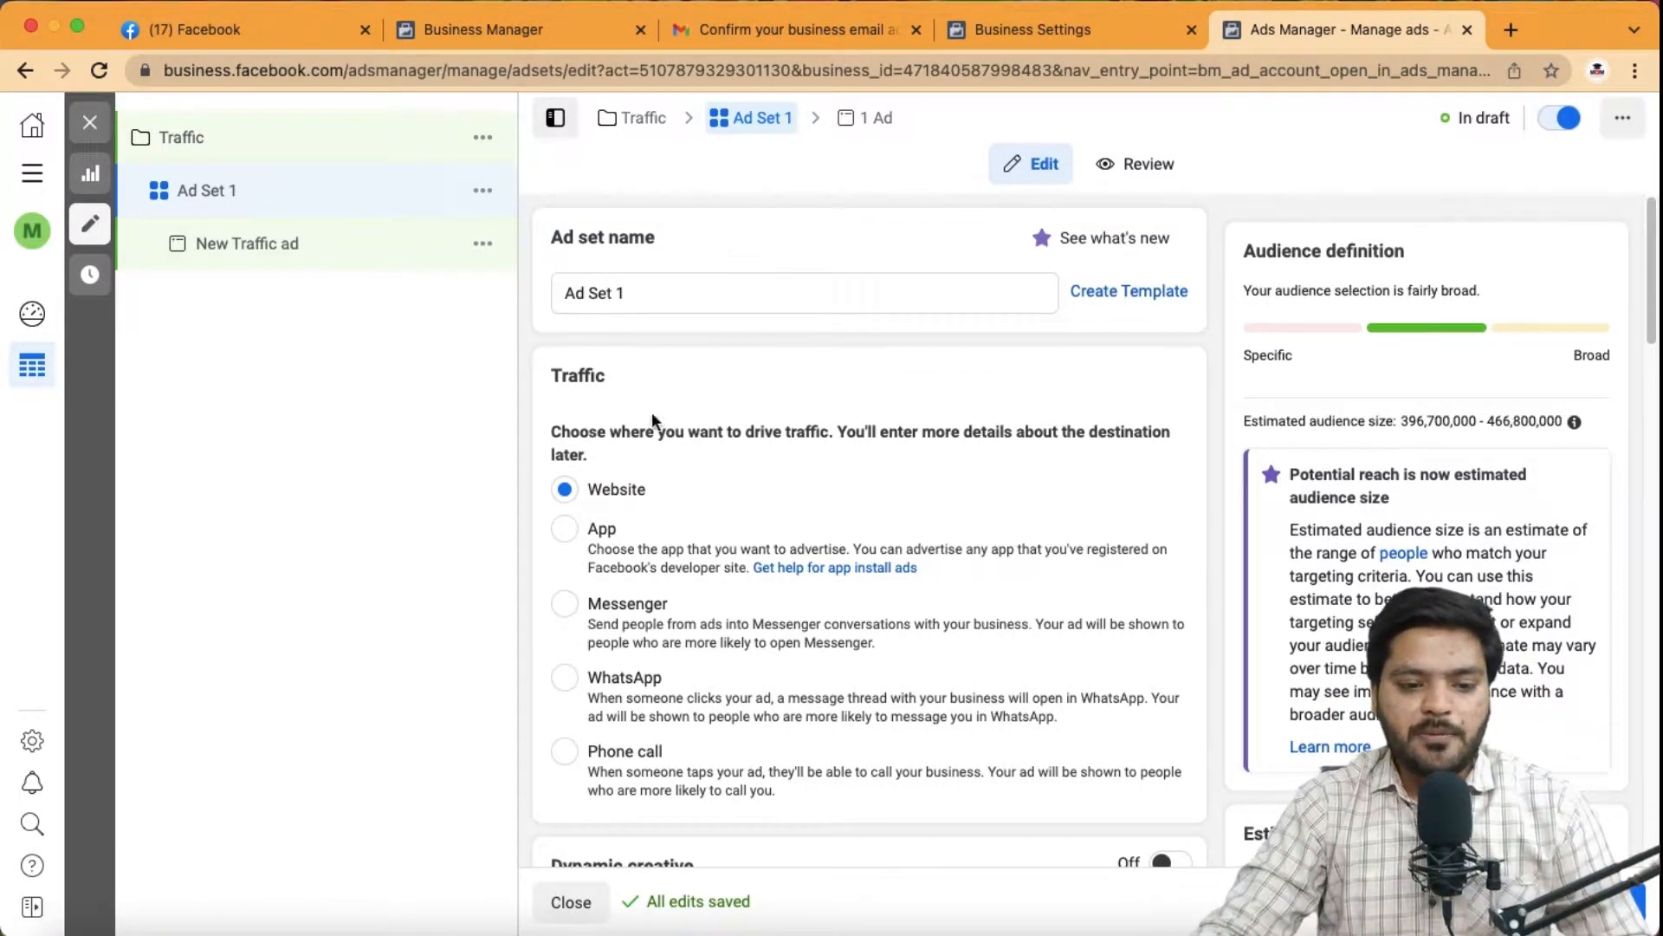
# Step: Examine the ad set's traffic destinations, budget type choices and schedule settings
pyautogui.scroll(-1, 641, 431)
pyautogui.scroll(-3, 571, 408)
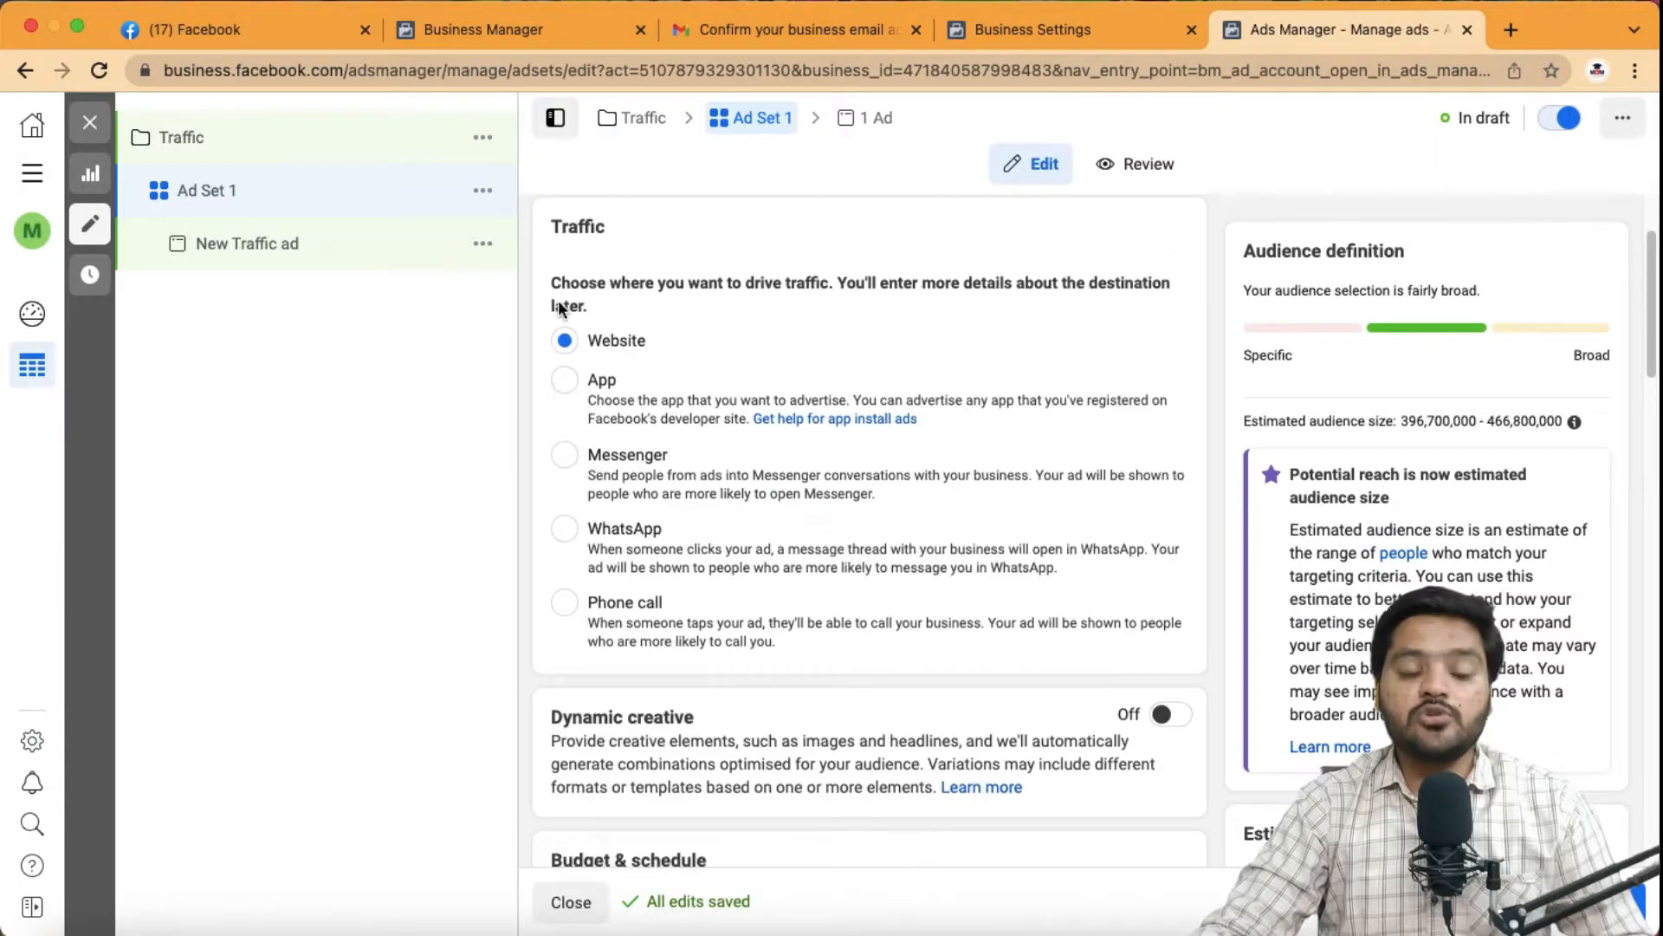
pyautogui.scroll(1, 582, 386)
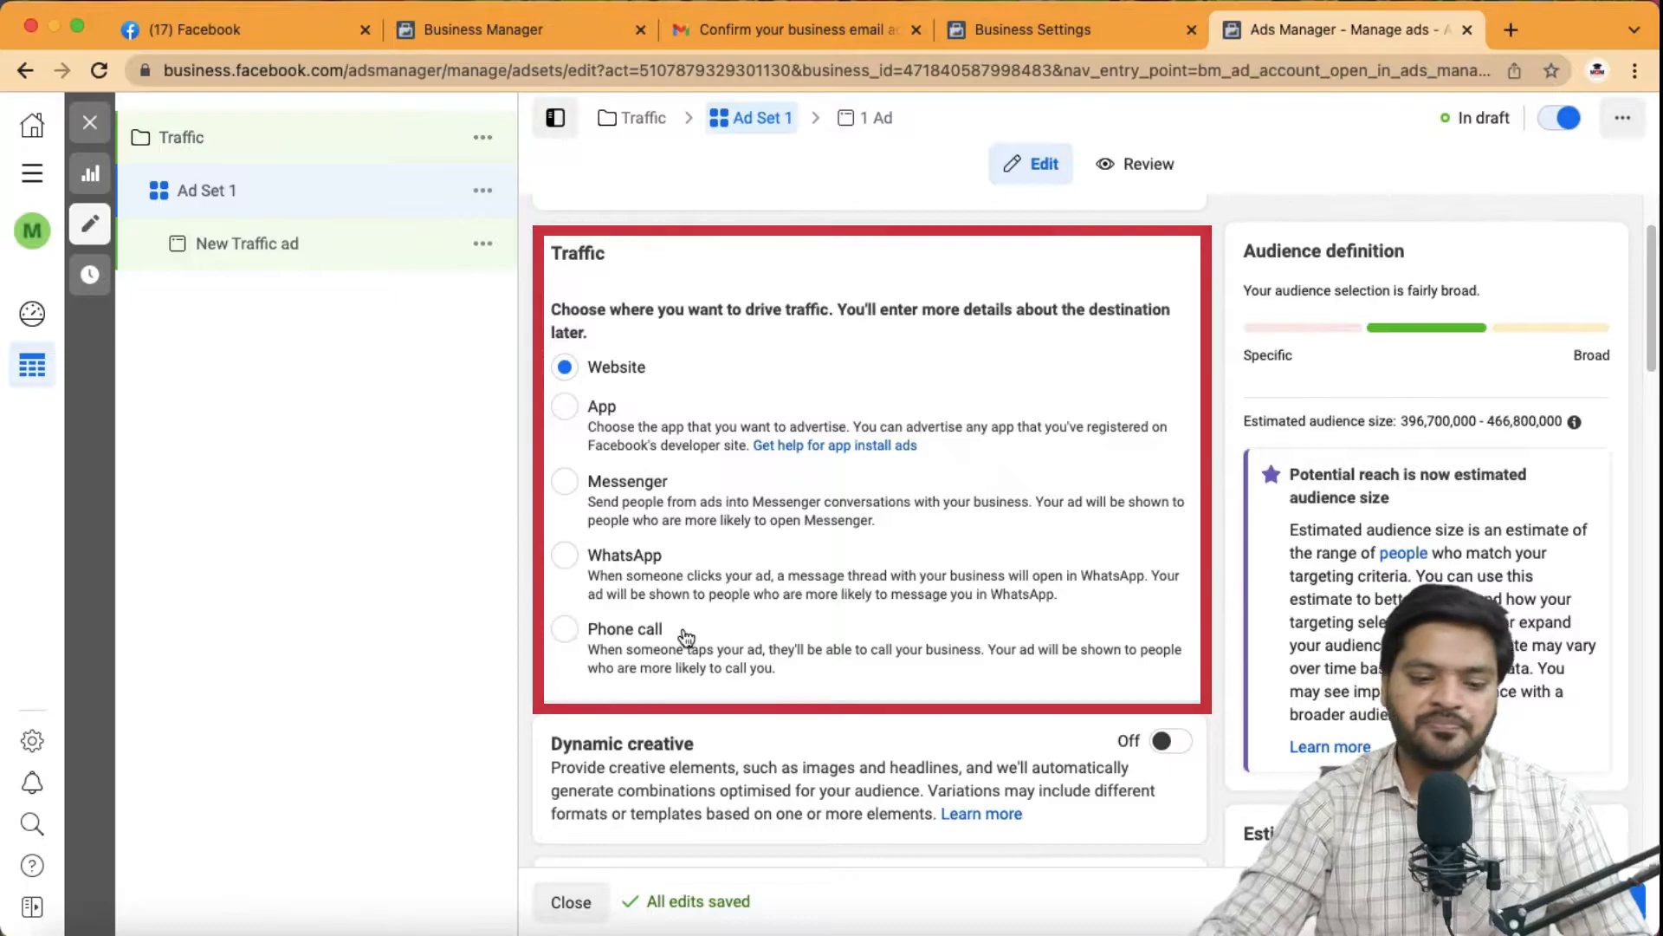
pyautogui.scroll(-2, 686, 637)
pyautogui.scroll(-5, 687, 636)
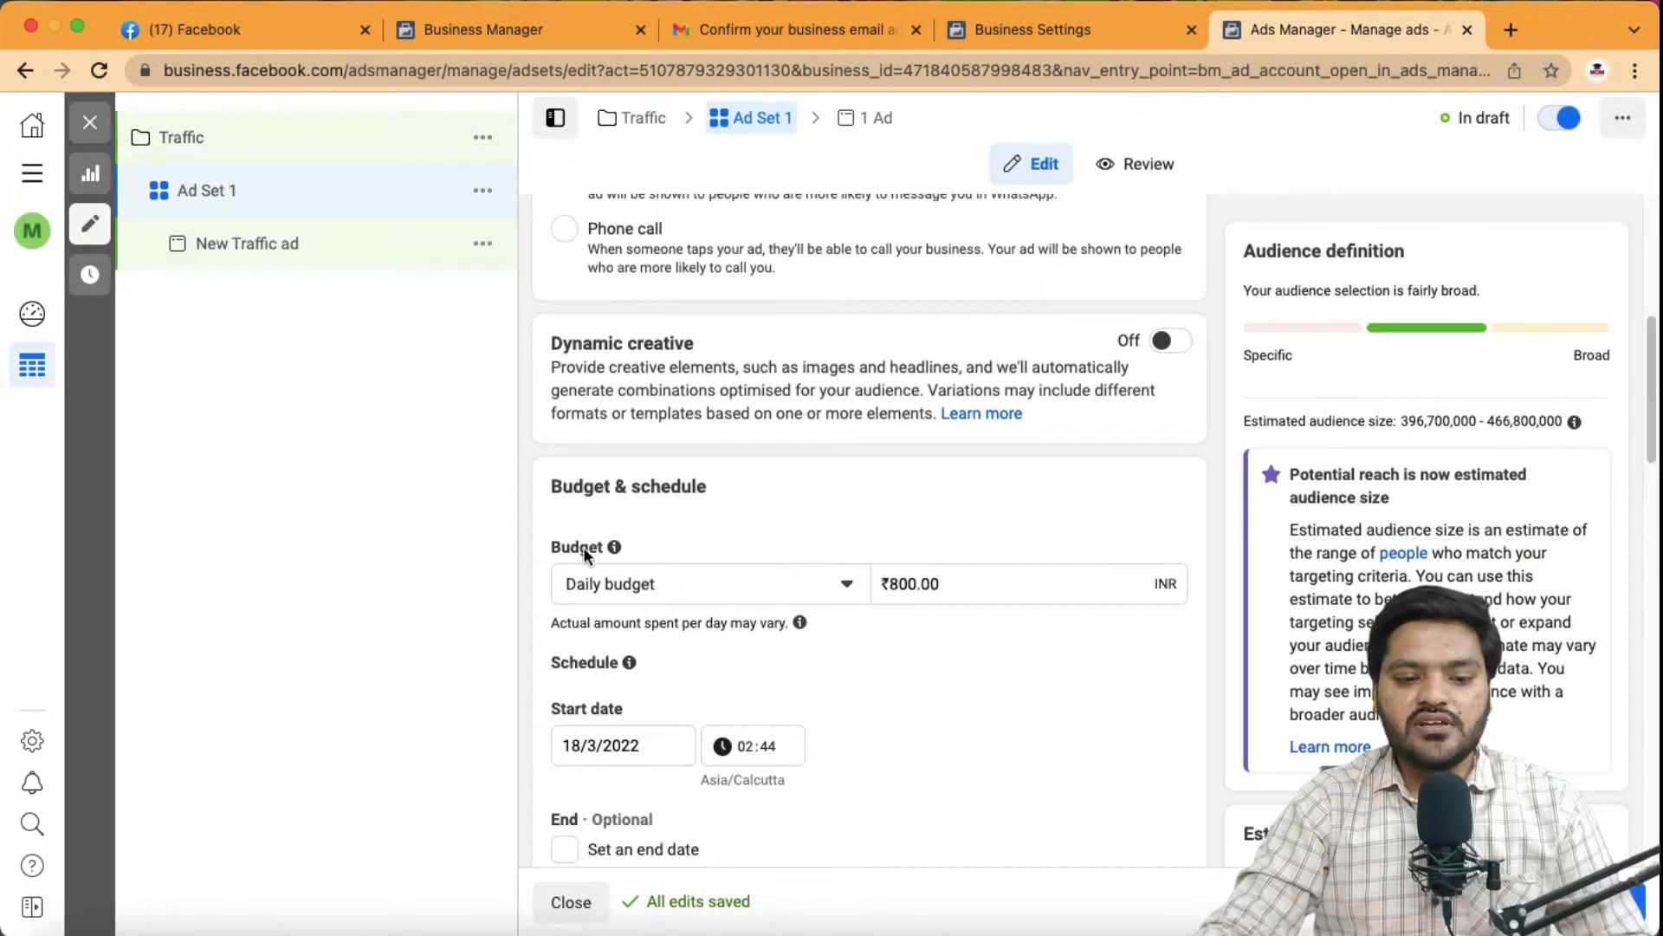
pyautogui.moveTo(548, 488); pyautogui.dragTo(734, 492)
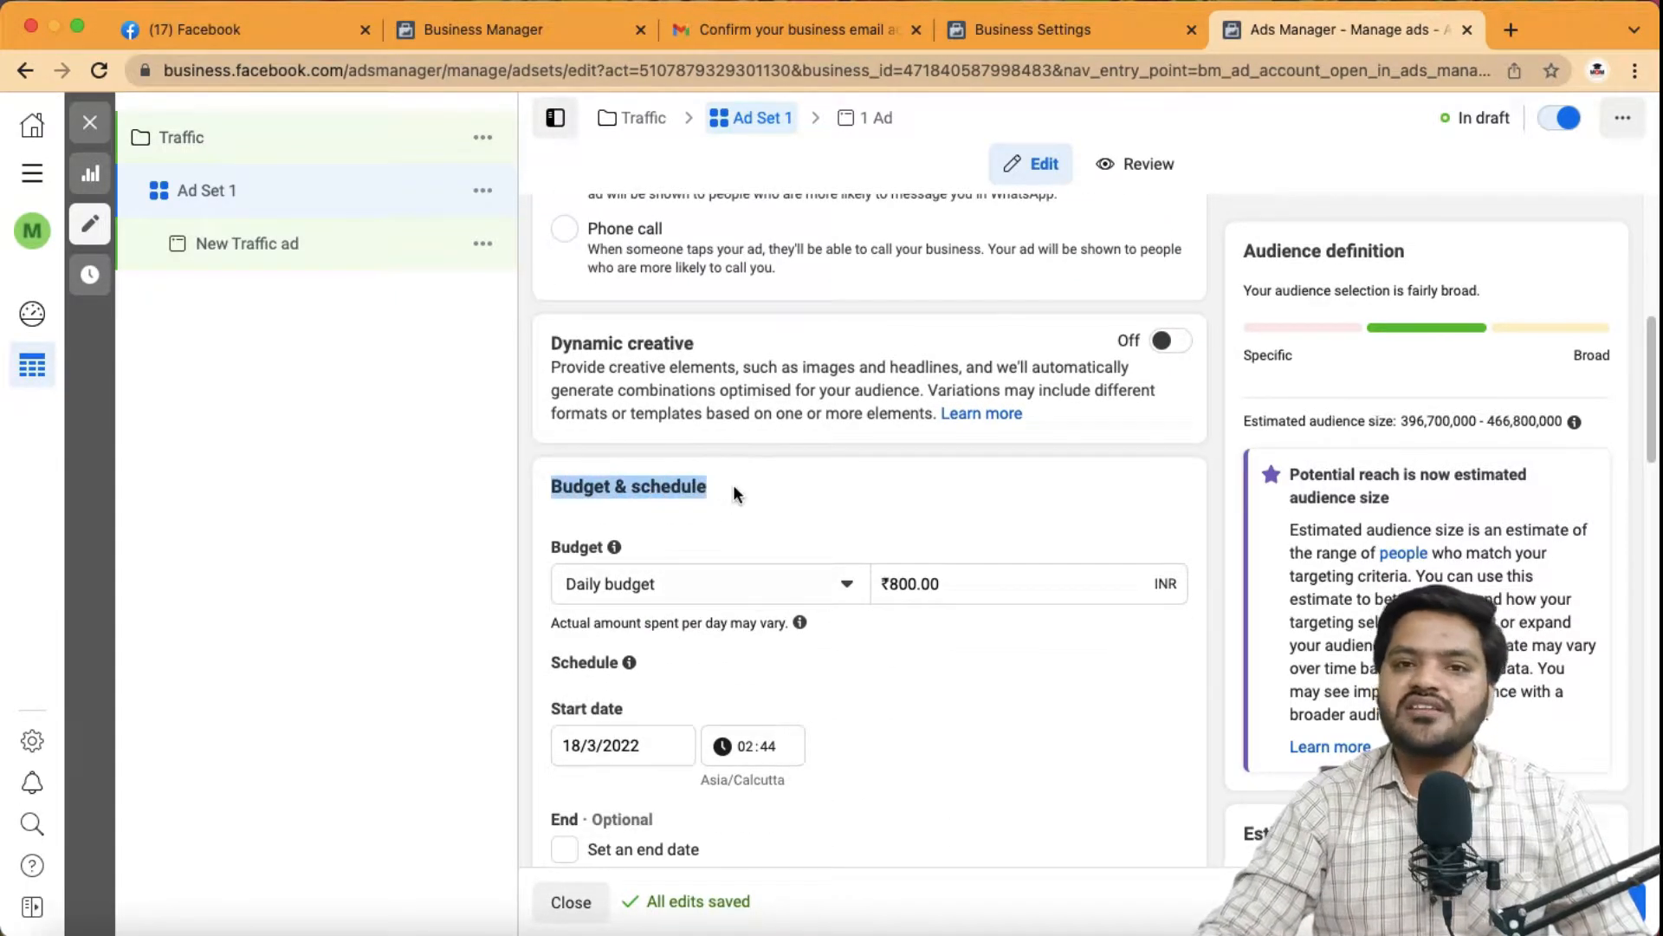
pyautogui.scroll(-2, 733, 486)
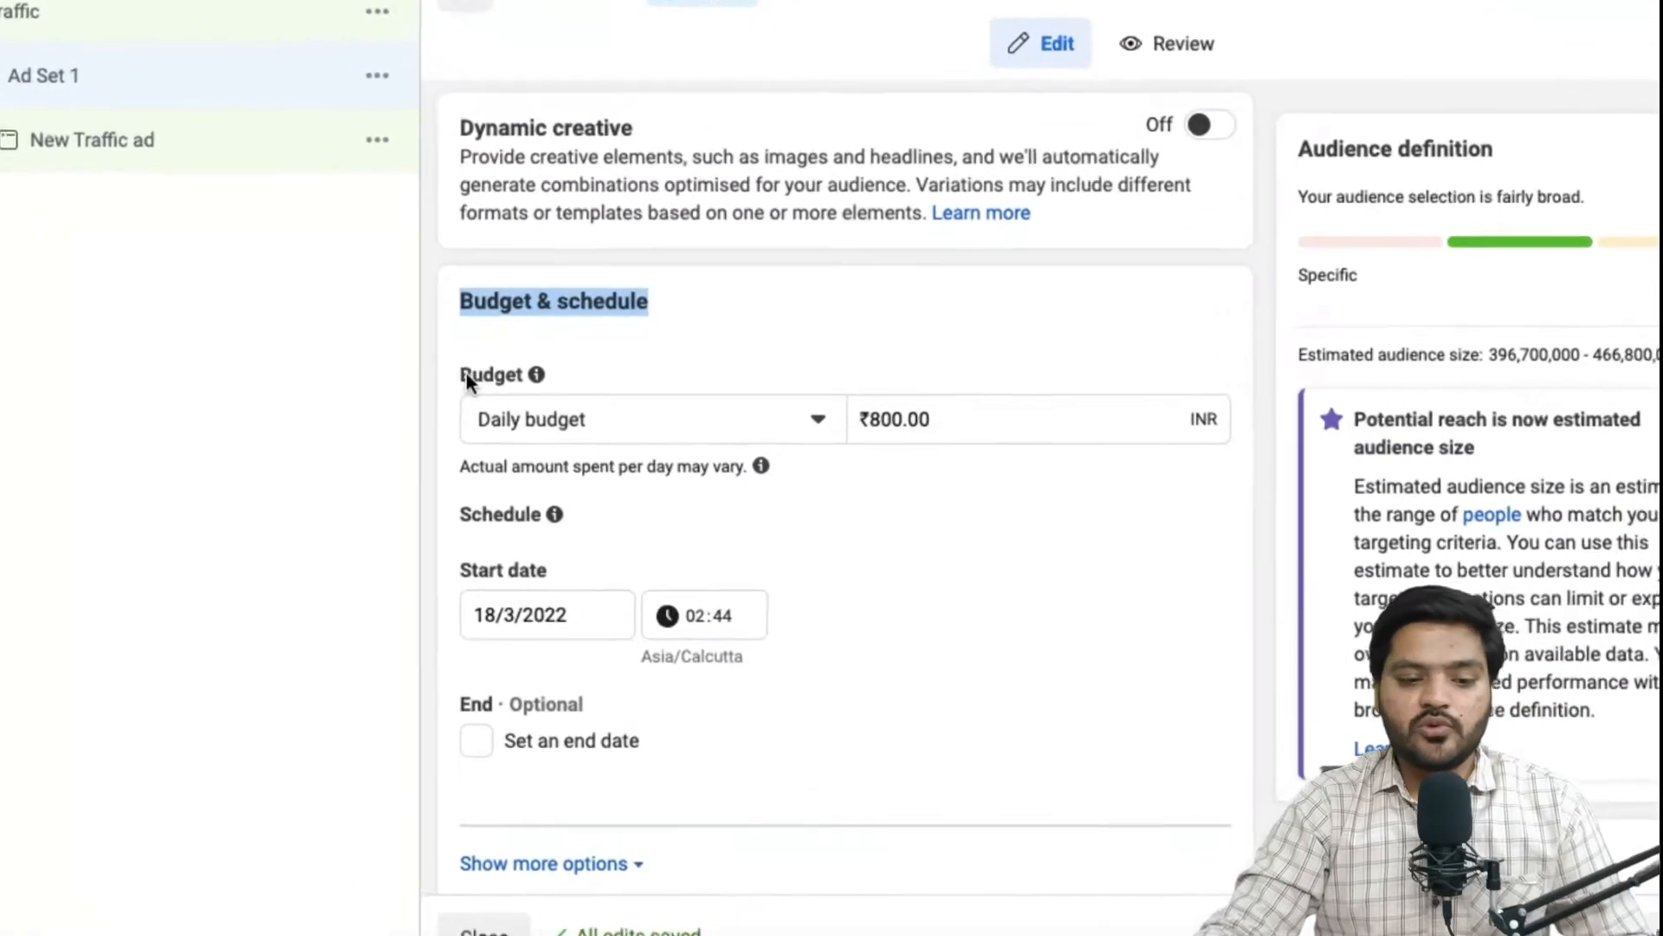
pyautogui.click(728, 377)
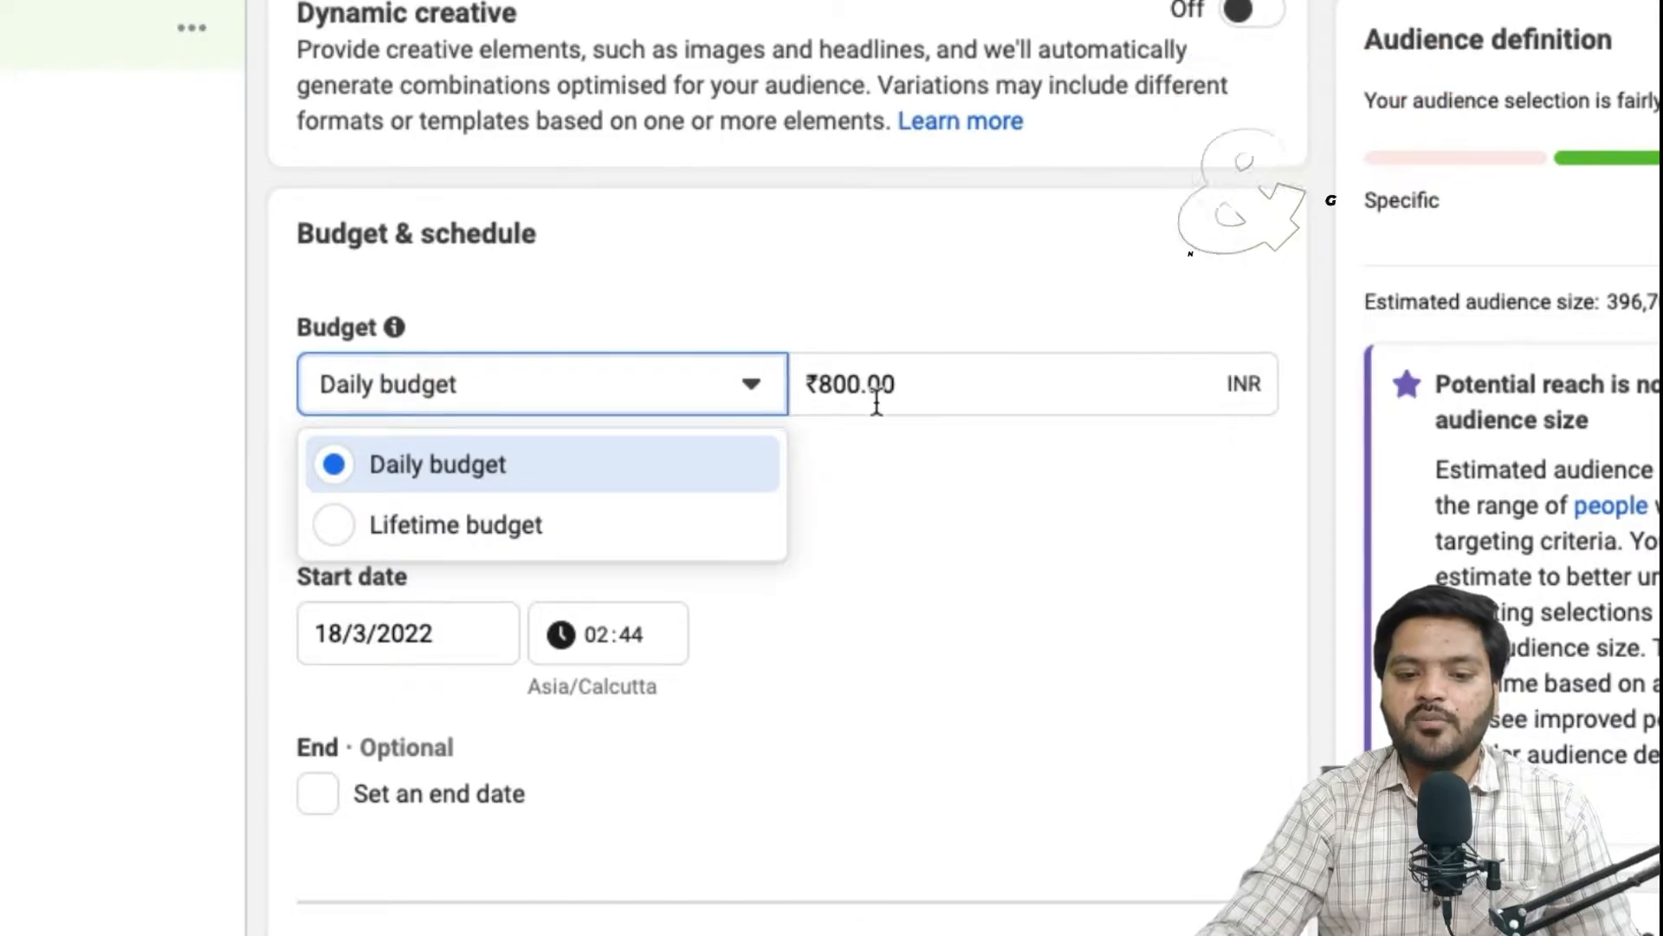
pyautogui.click(863, 478)
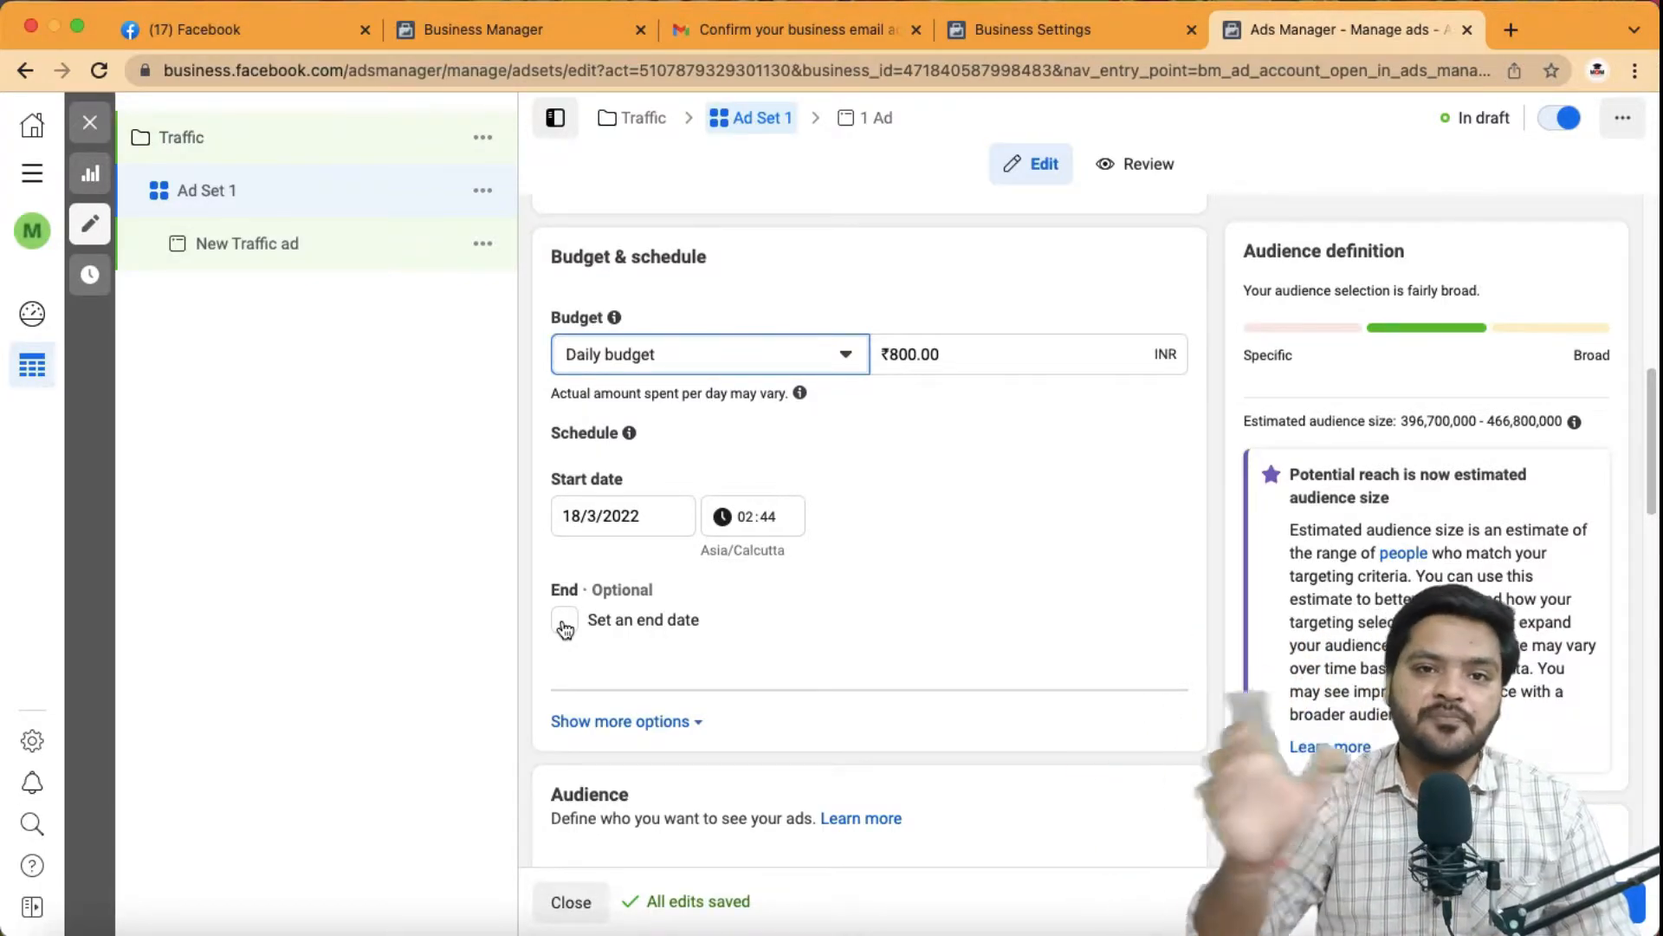
# Step: Replace India with Delhi, India as the included location of the new audience
pyautogui.scroll(-5, 565, 630)
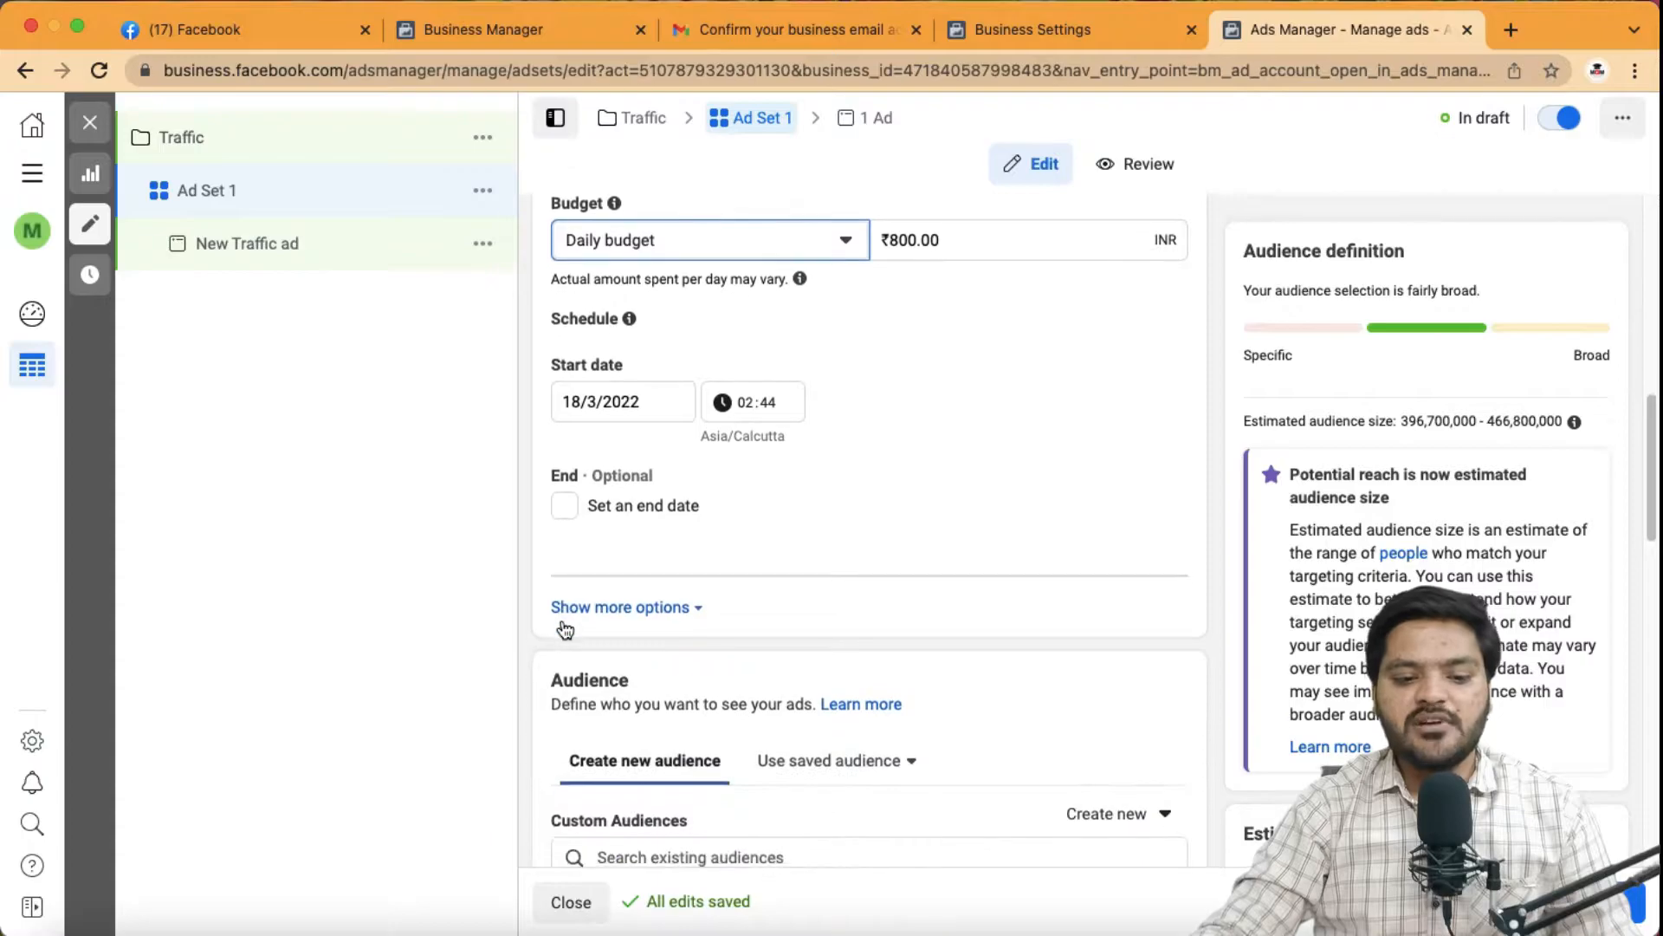
pyautogui.moveTo(558, 384); pyautogui.dragTo(629, 385)
pyautogui.scroll(-2, 629, 390)
pyautogui.scroll(-1, 607, 533)
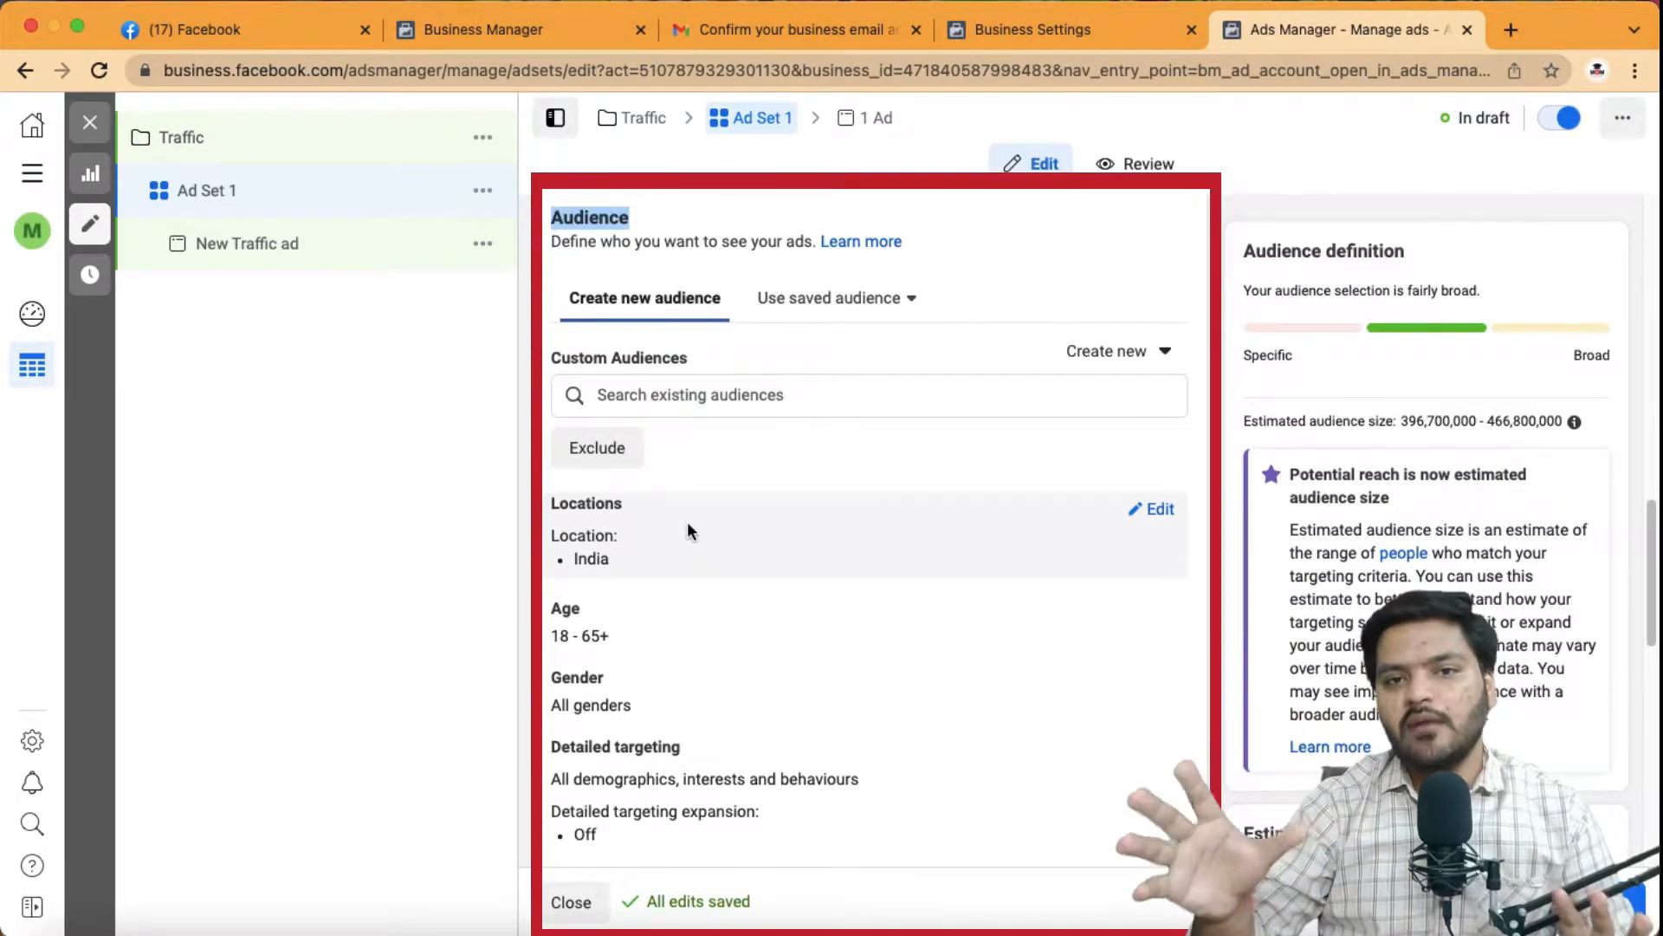
pyautogui.scroll(-3, 688, 522)
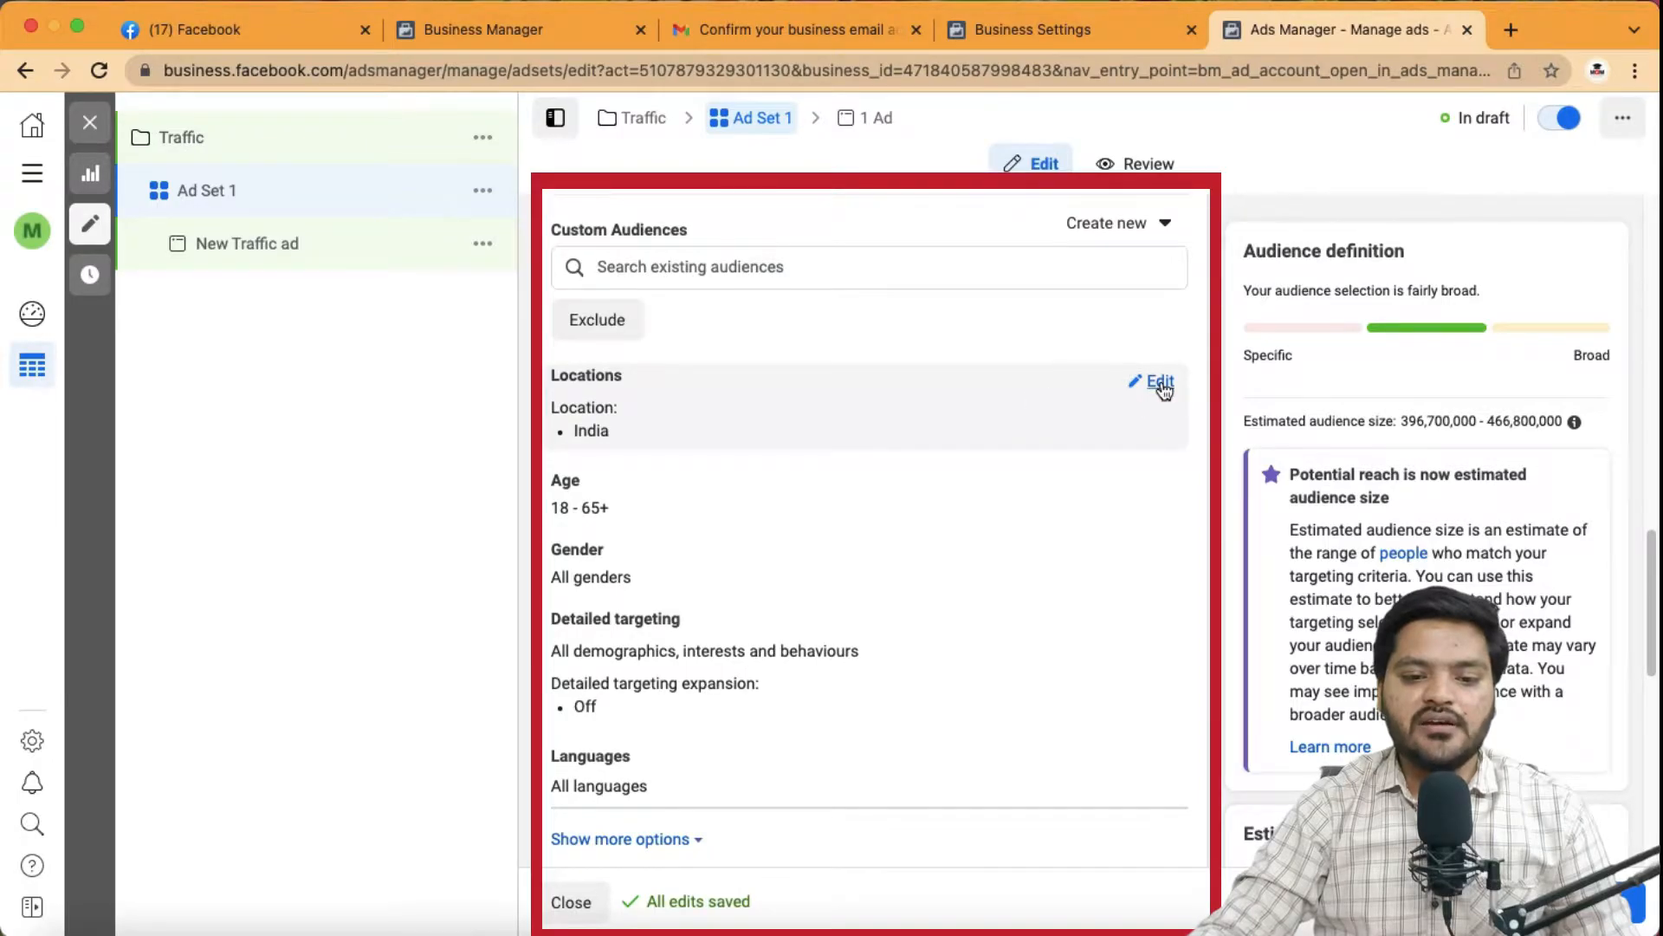
pyautogui.click(1158, 383)
pyautogui.moveTo(1018, 511)
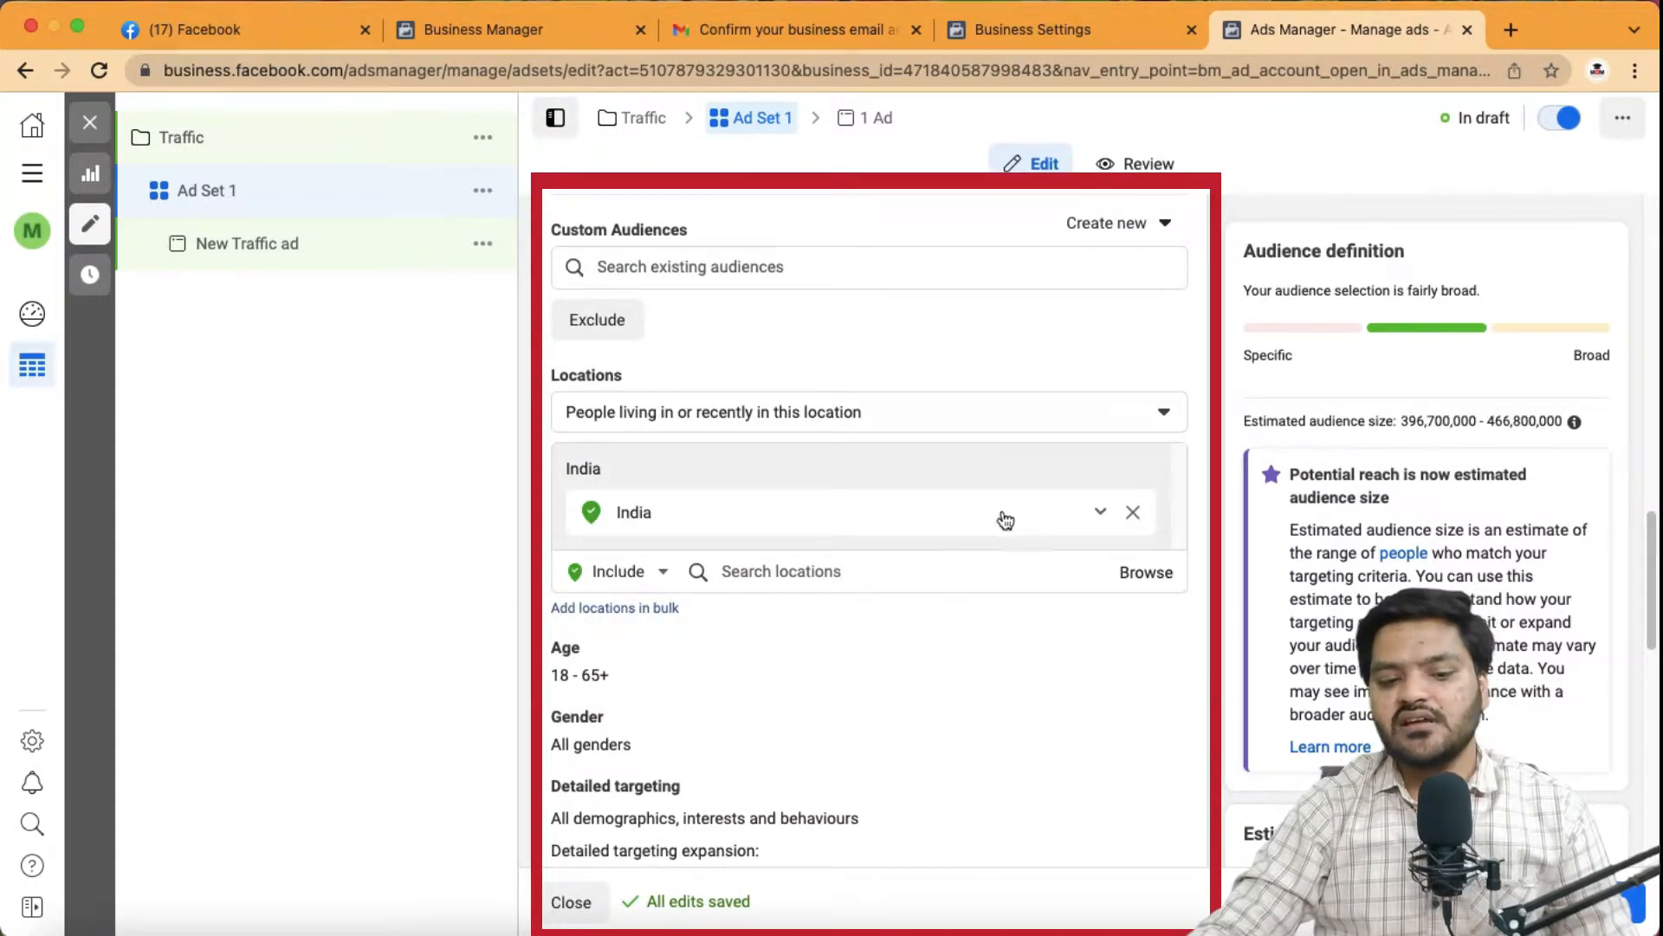
pyautogui.click(1133, 512)
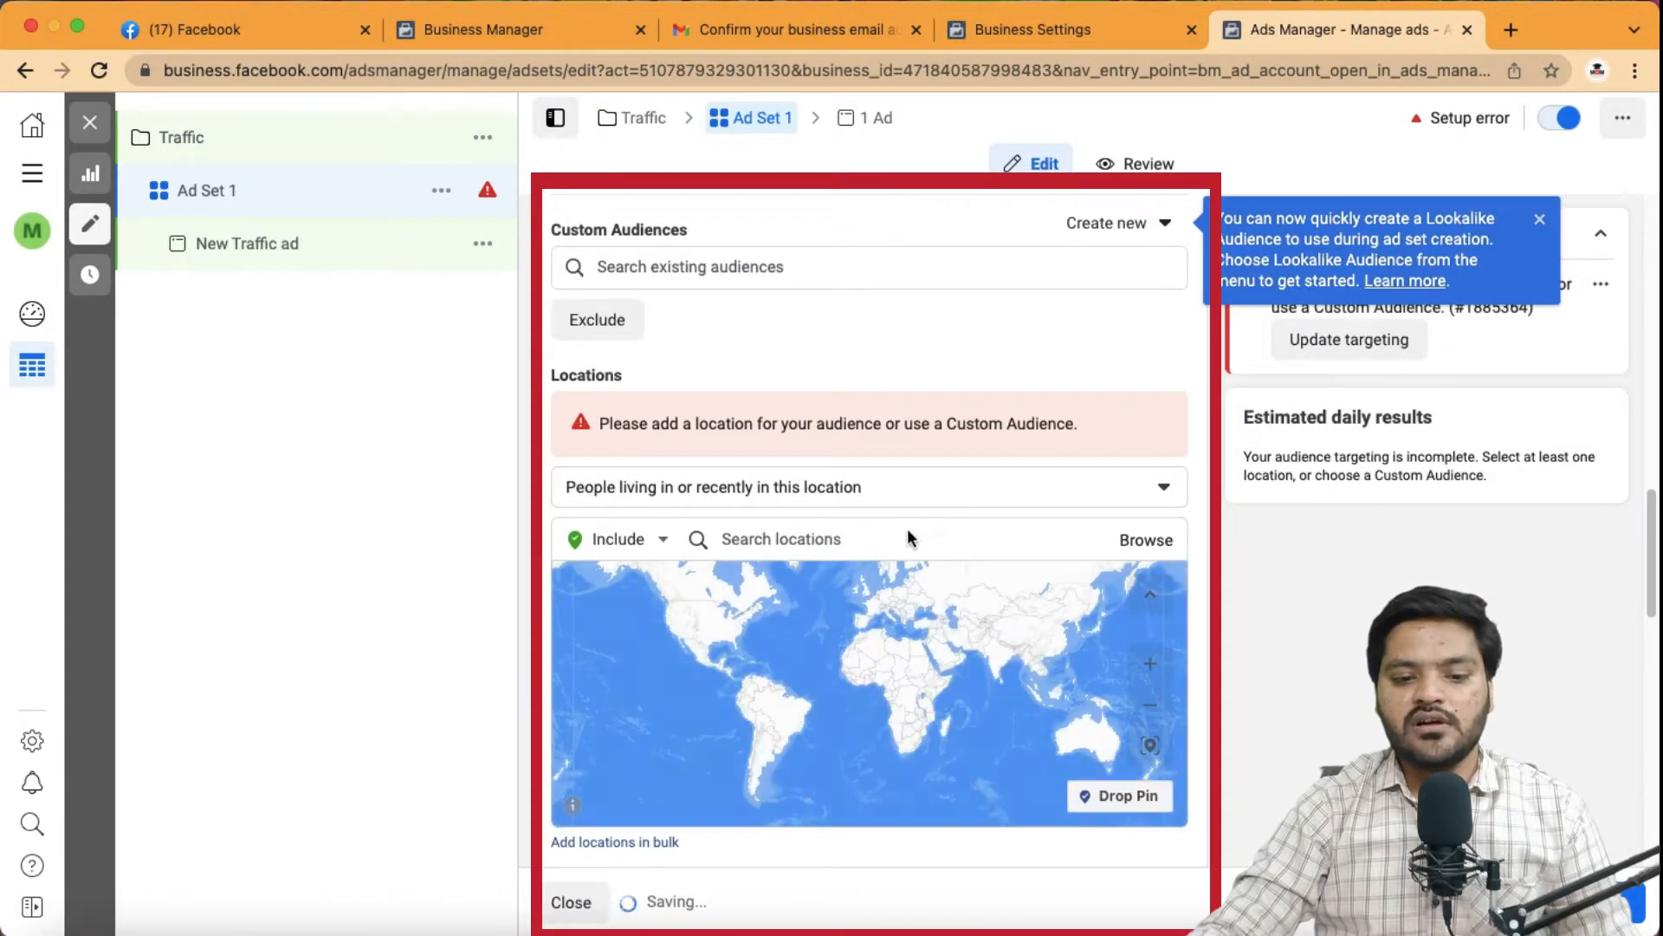
pyautogui.click(901, 543)
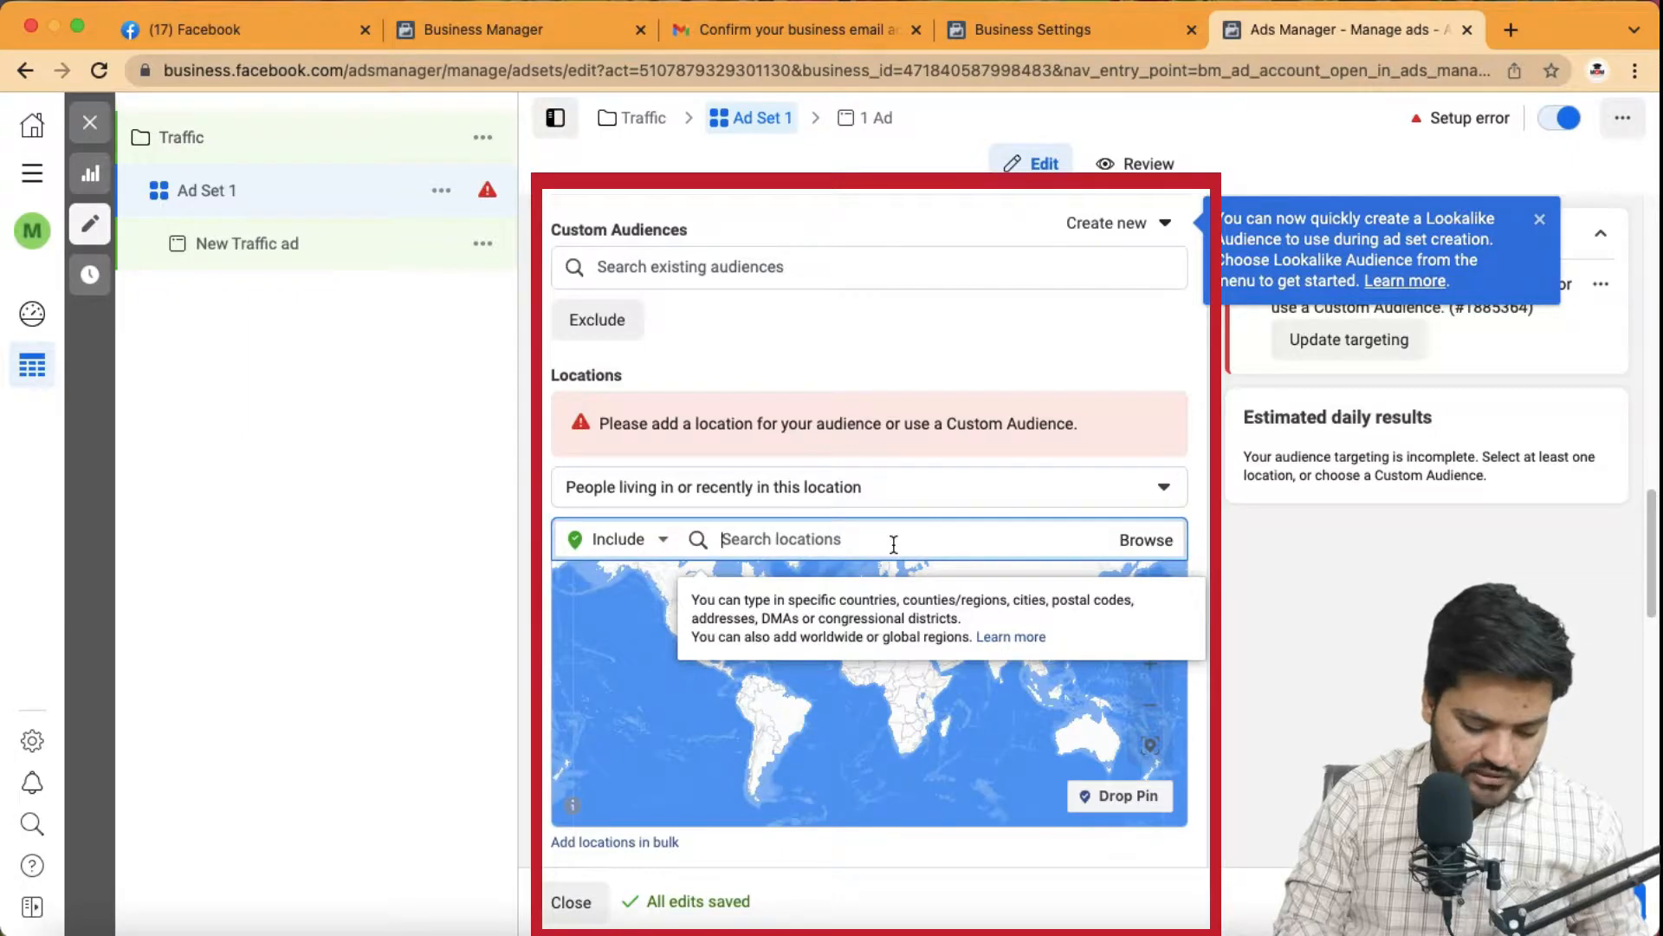
pyautogui.write('delhi')
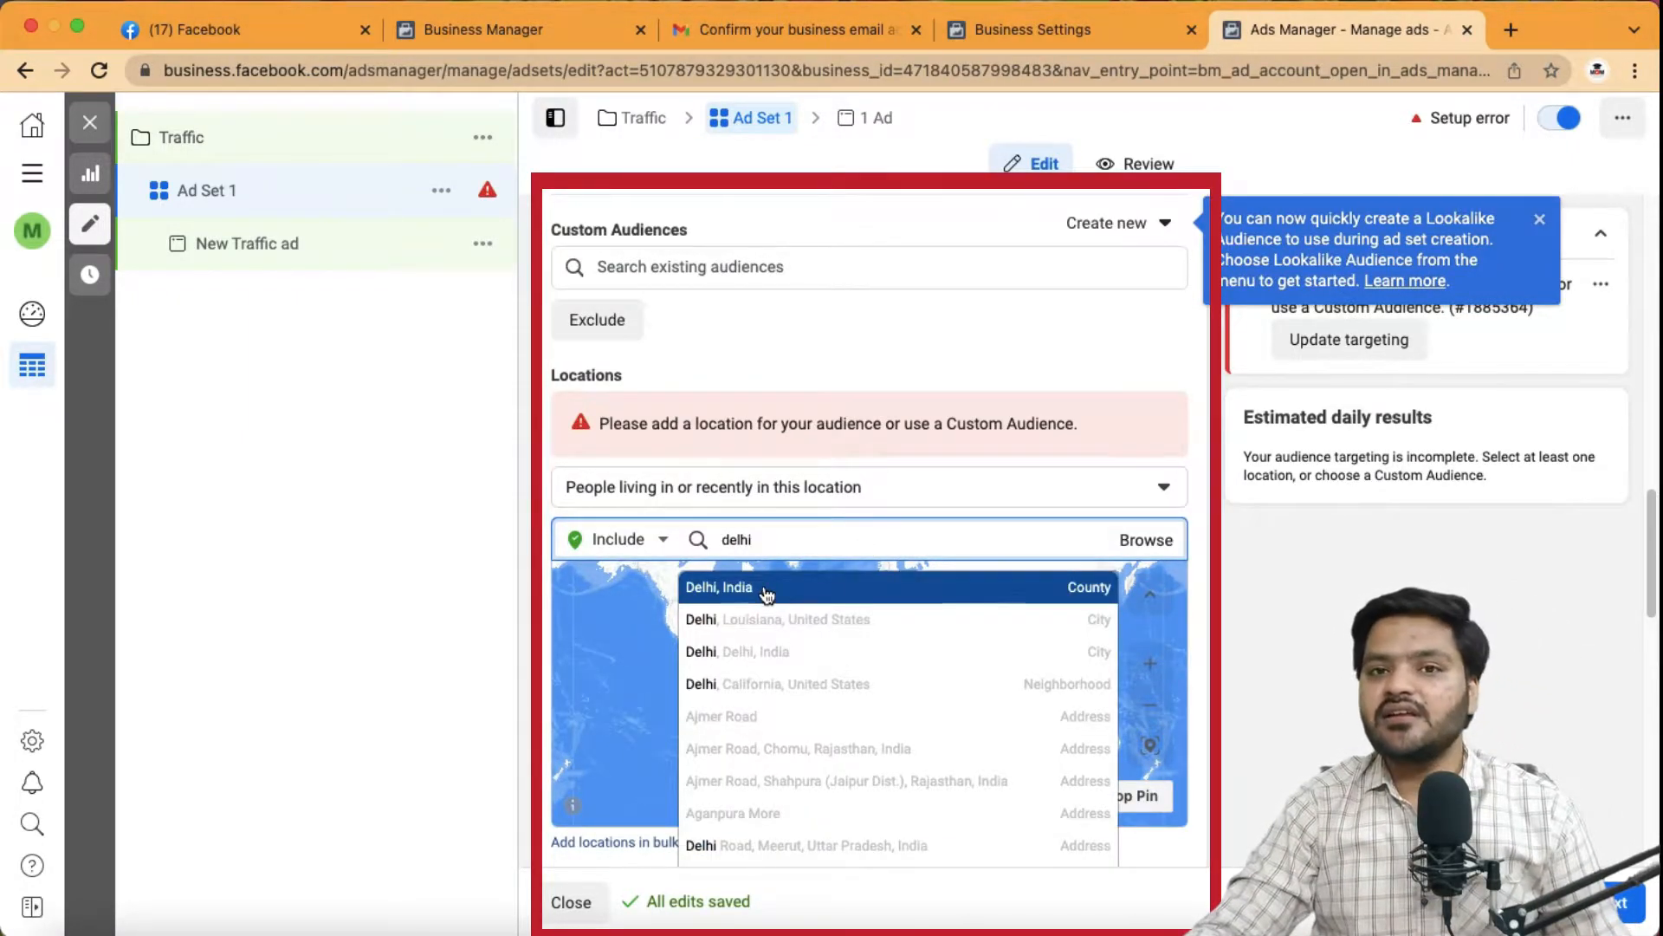
pyautogui.click(766, 594)
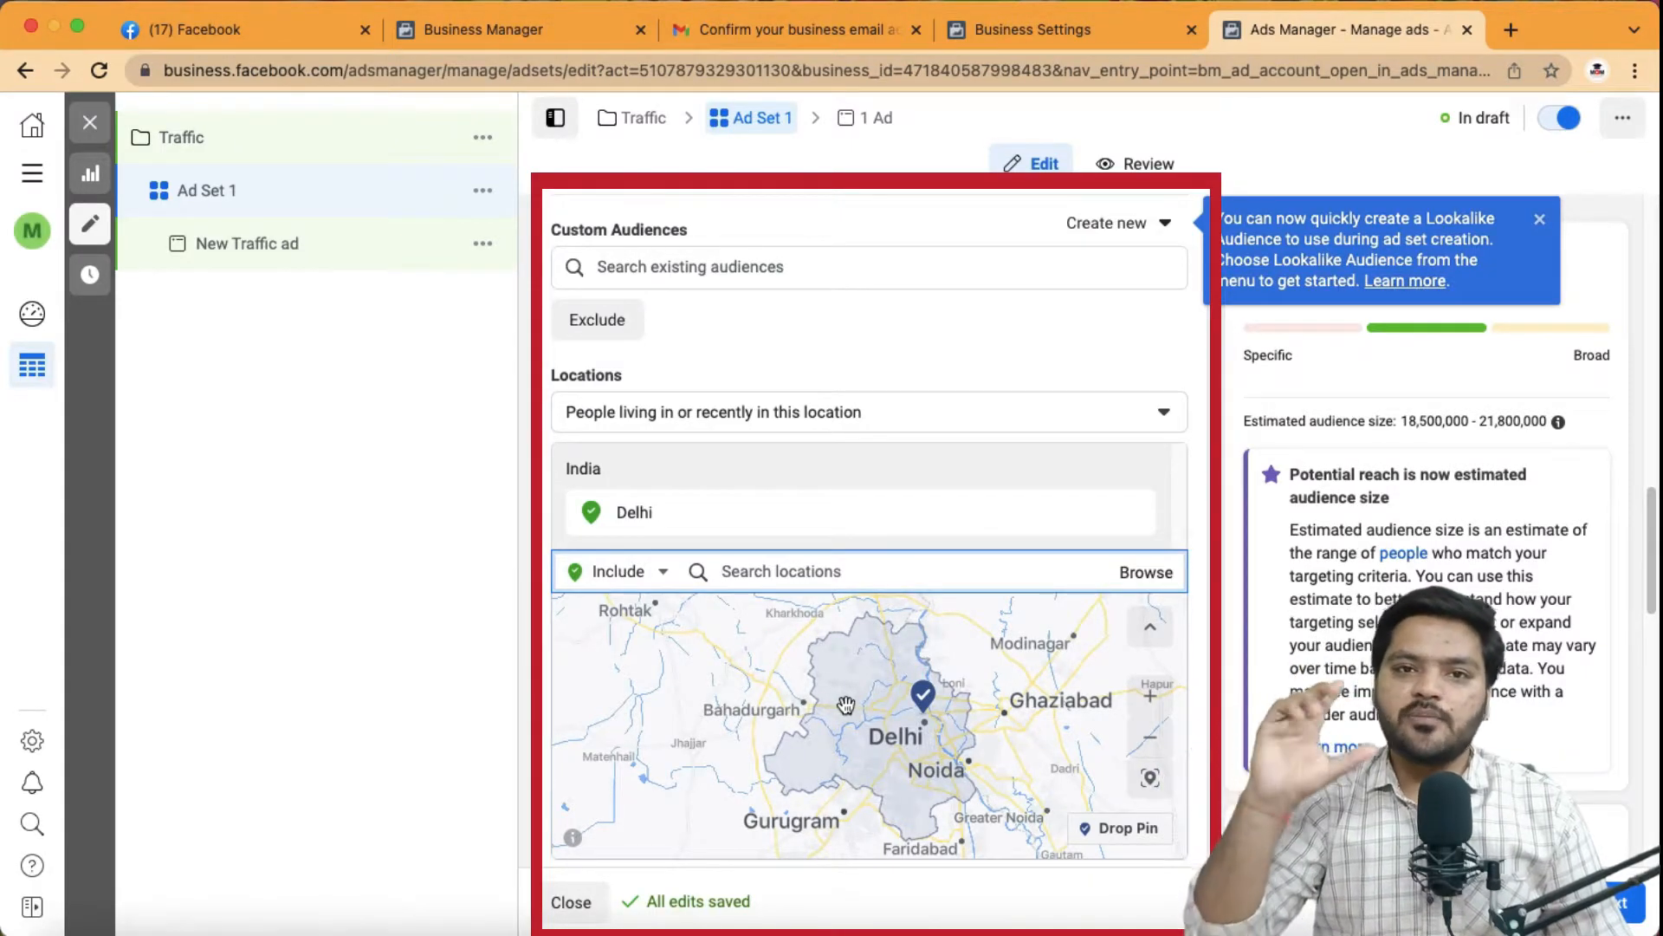
pyautogui.scroll(-5, 524, 690)
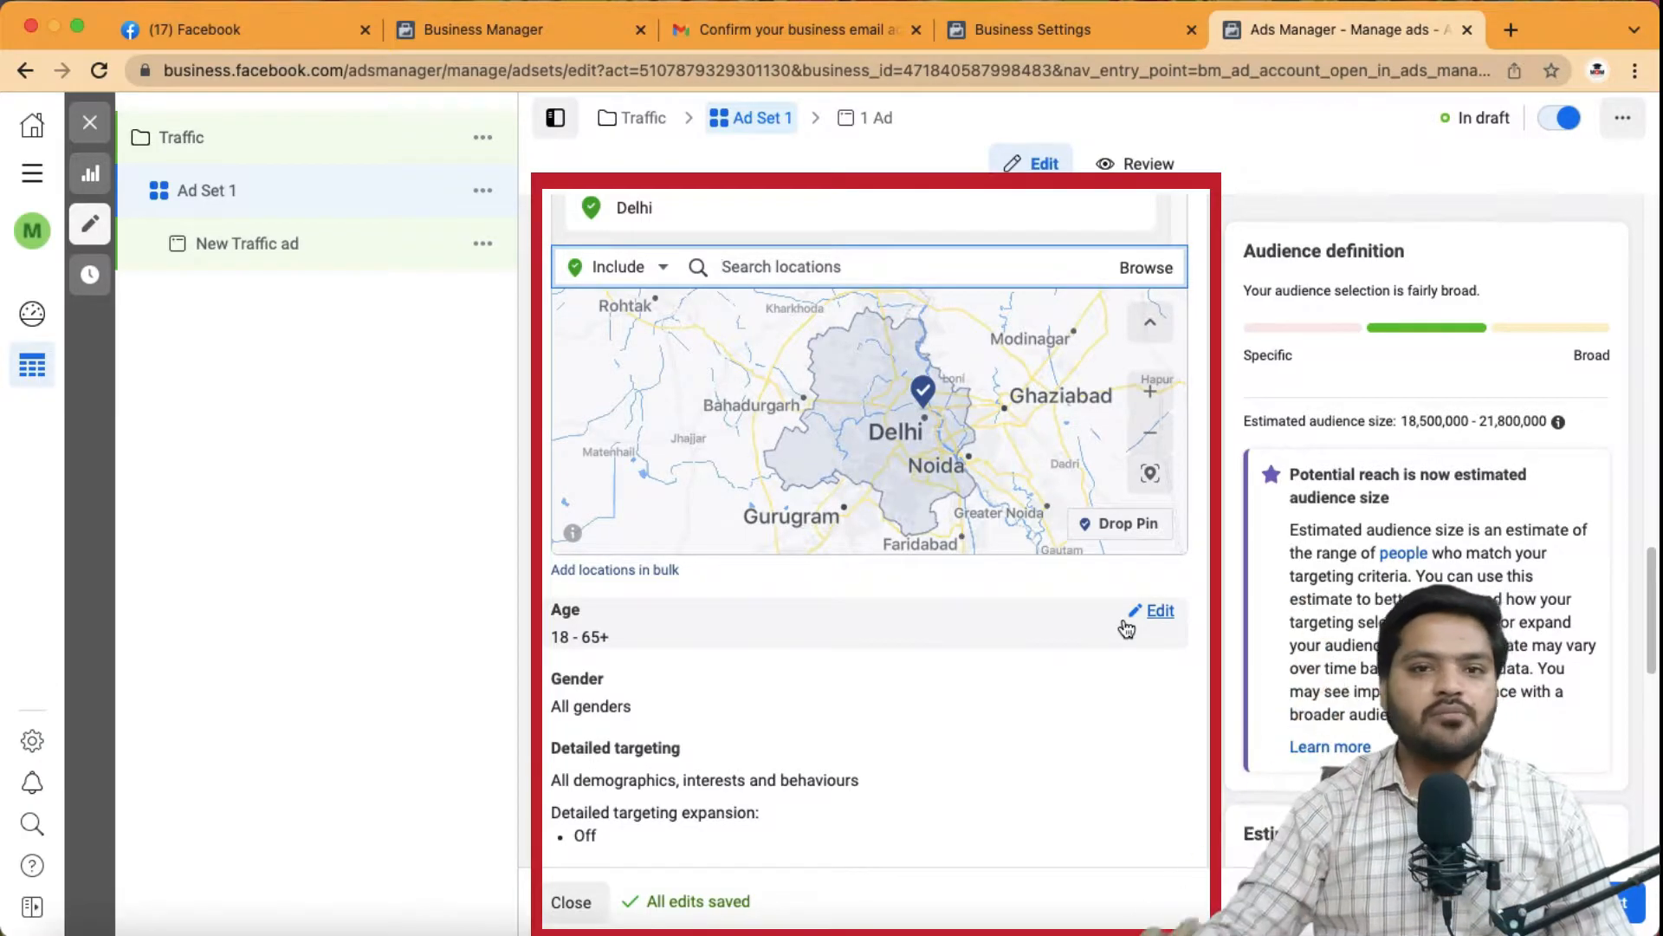
# Step: Set the audience's age range to 24 to 50
pyautogui.click(1161, 614)
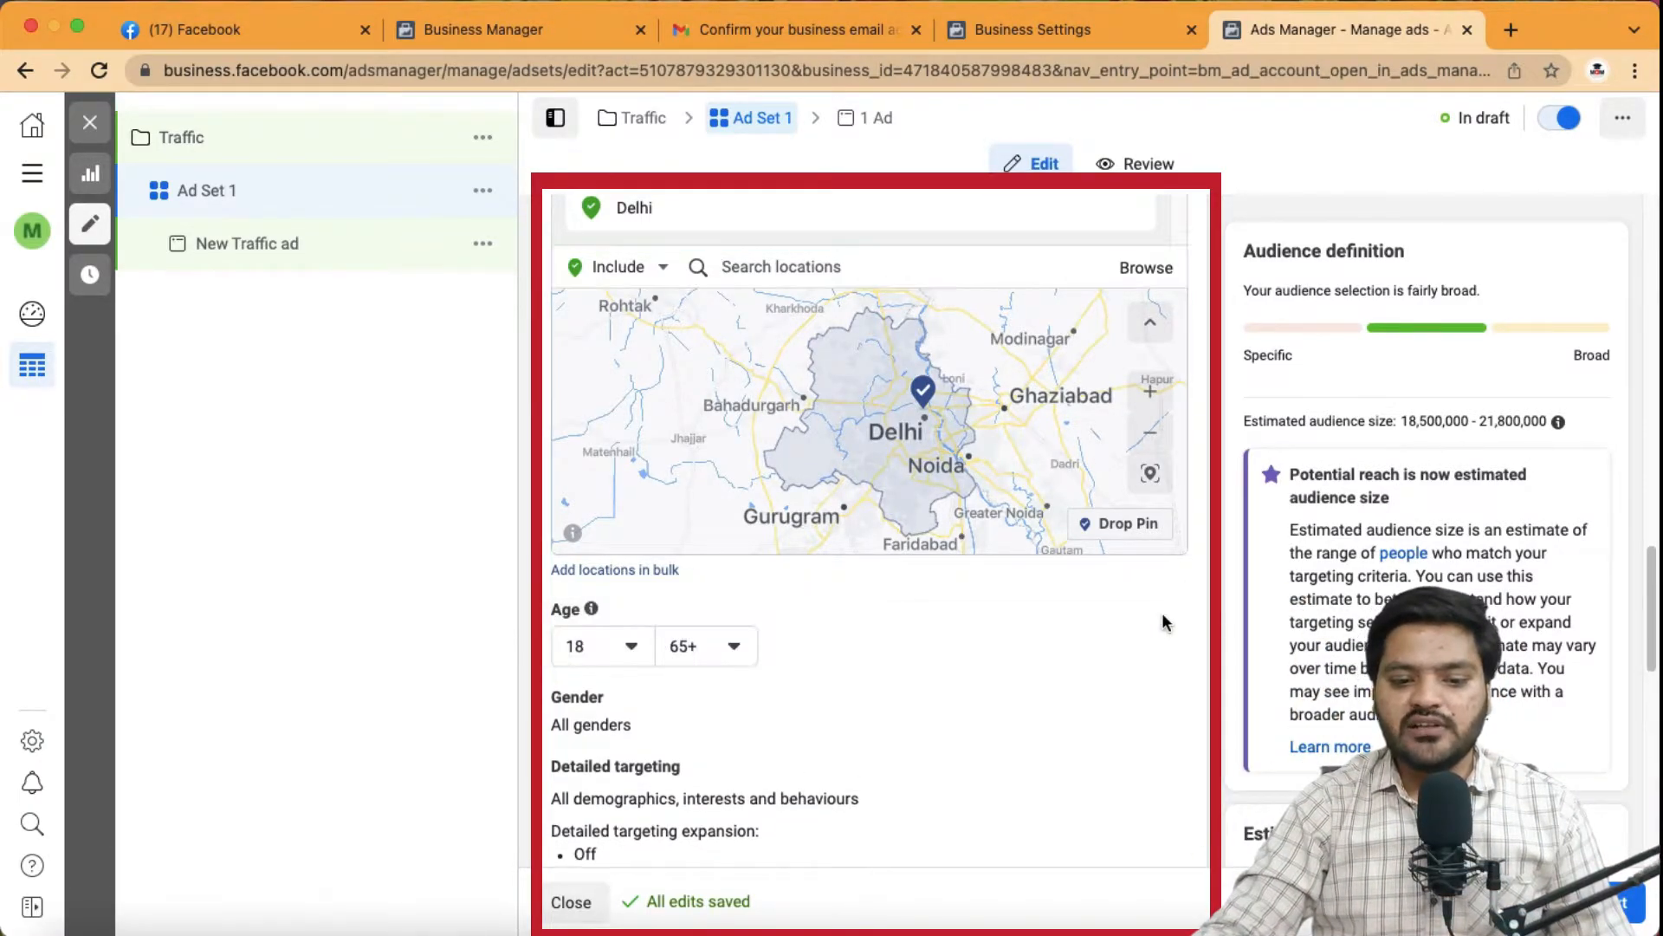
pyautogui.click(598, 656)
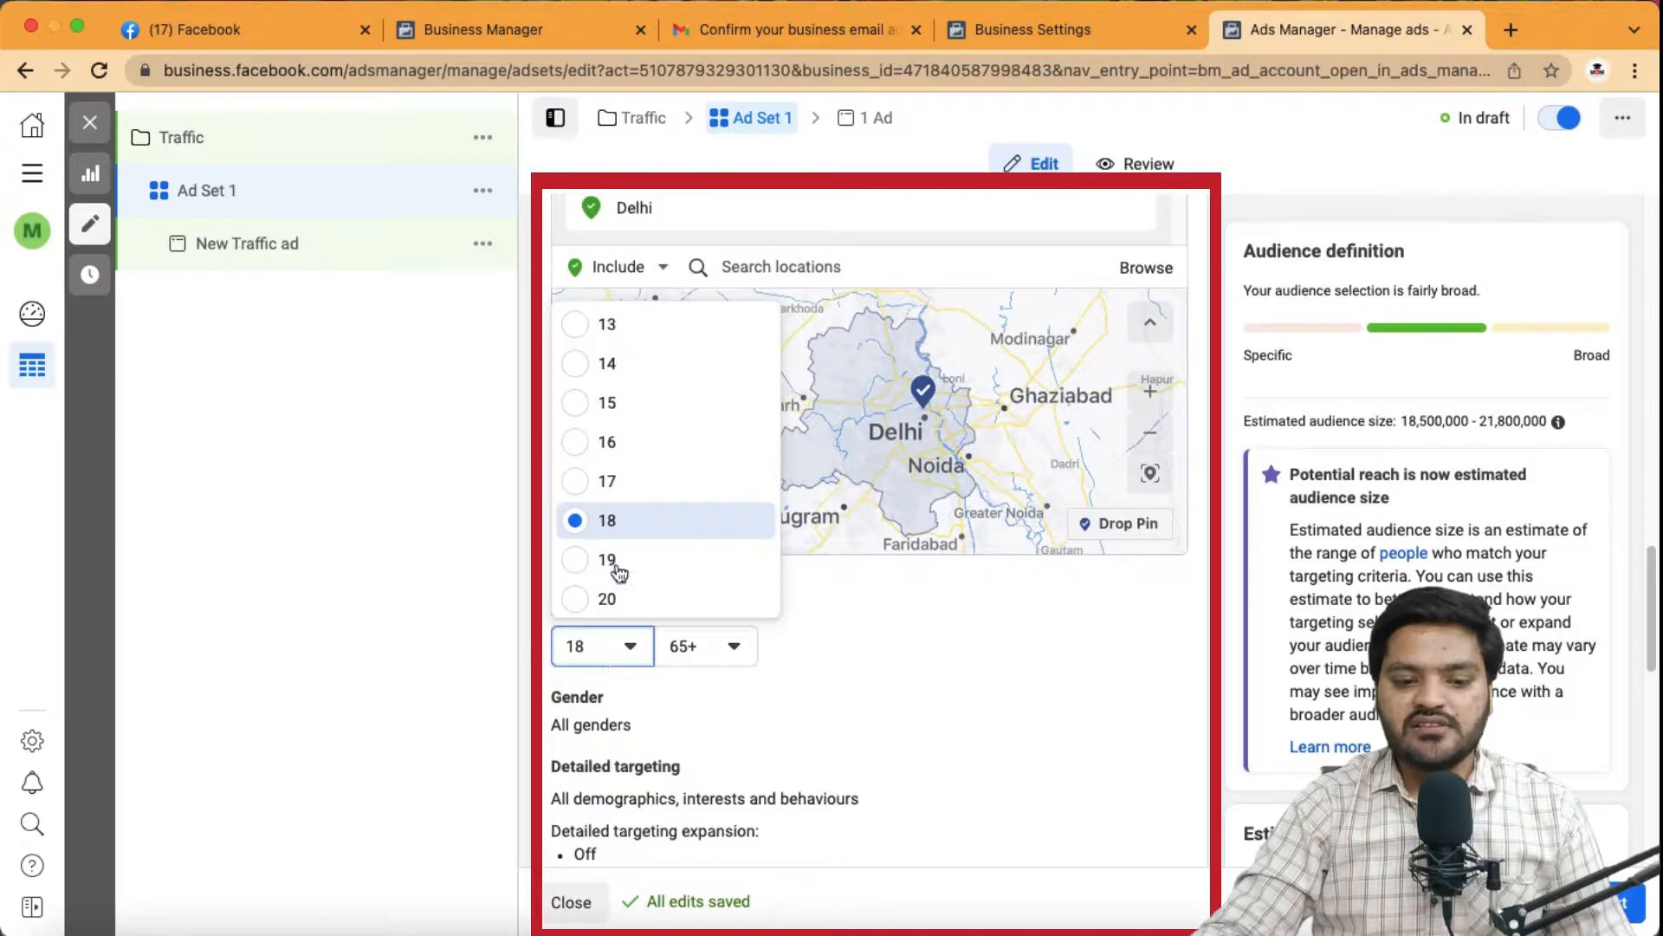
pyautogui.scroll(-5, 638, 485)
pyautogui.click(636, 509)
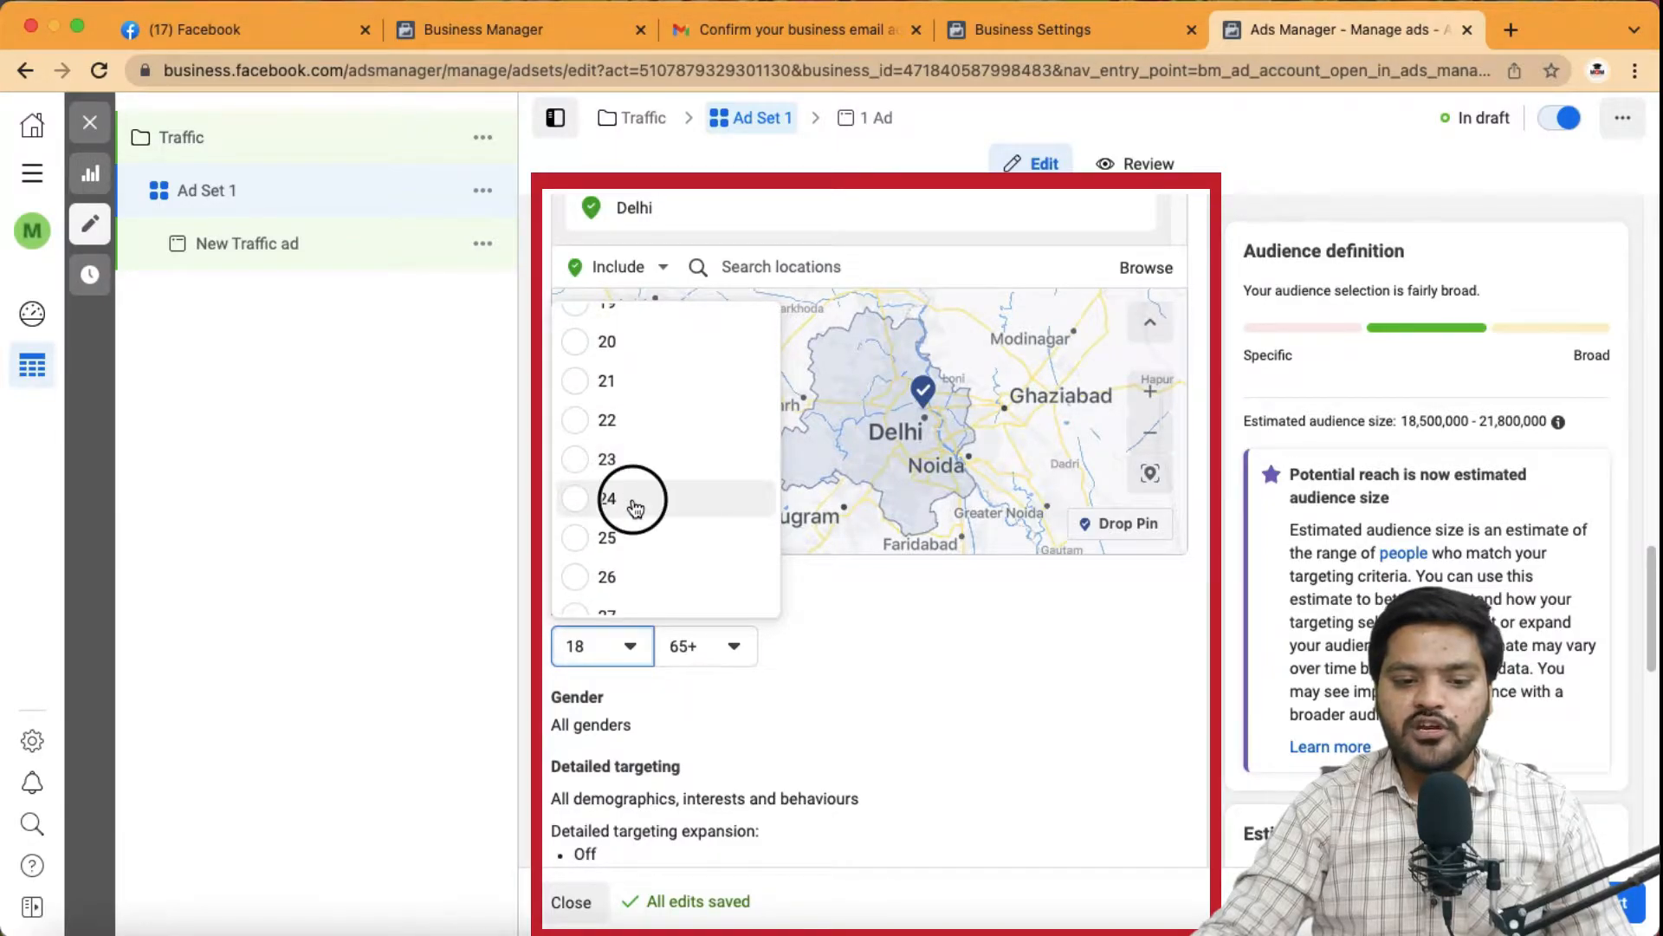
pyautogui.click(717, 647)
pyautogui.scroll(3, 751, 524)
pyautogui.scroll(4, 750, 523)
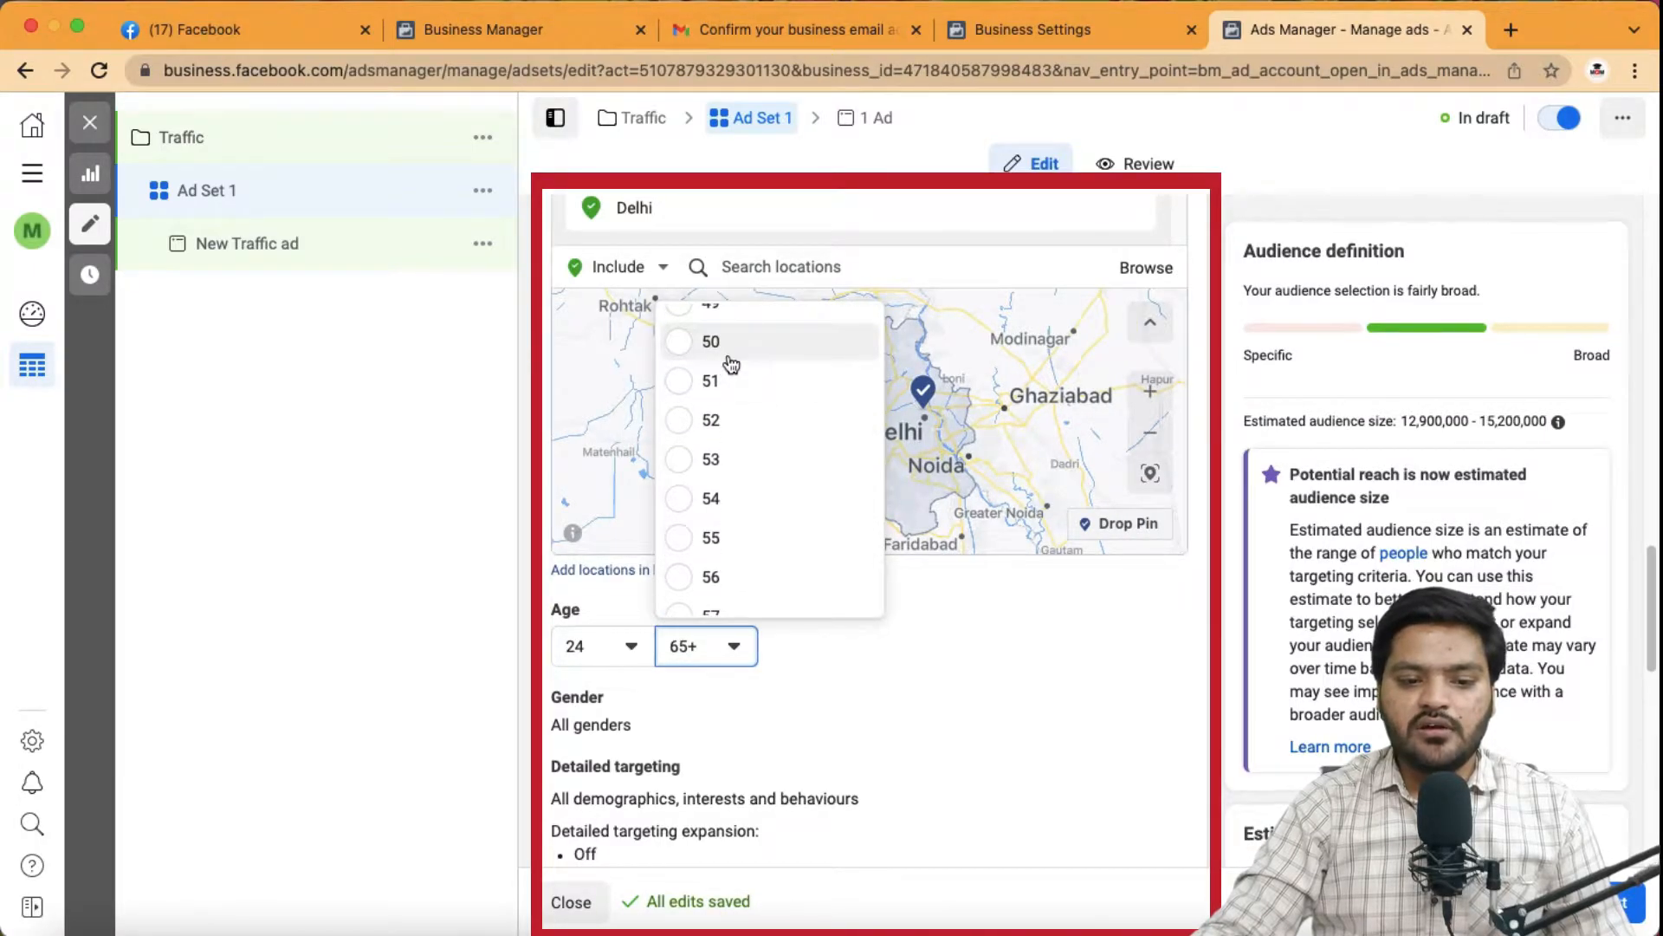
pyautogui.click(728, 341)
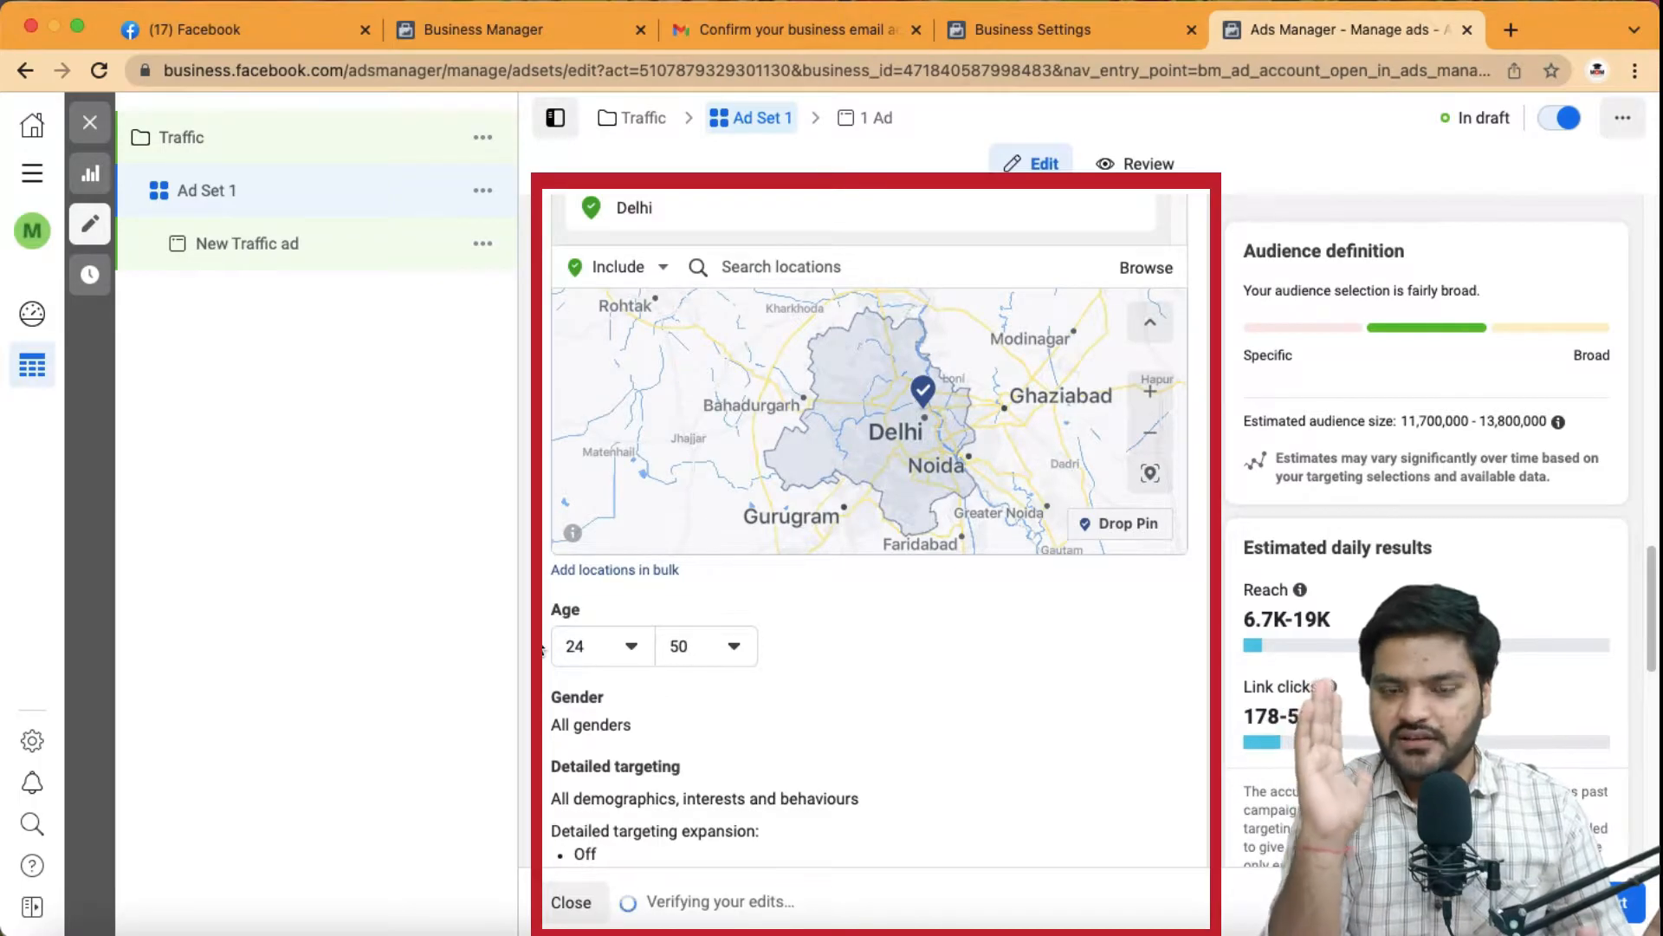
# Step: Examine the audience's gender choices and the browsable detailed targeting categories
pyautogui.scroll(-3, 593, 468)
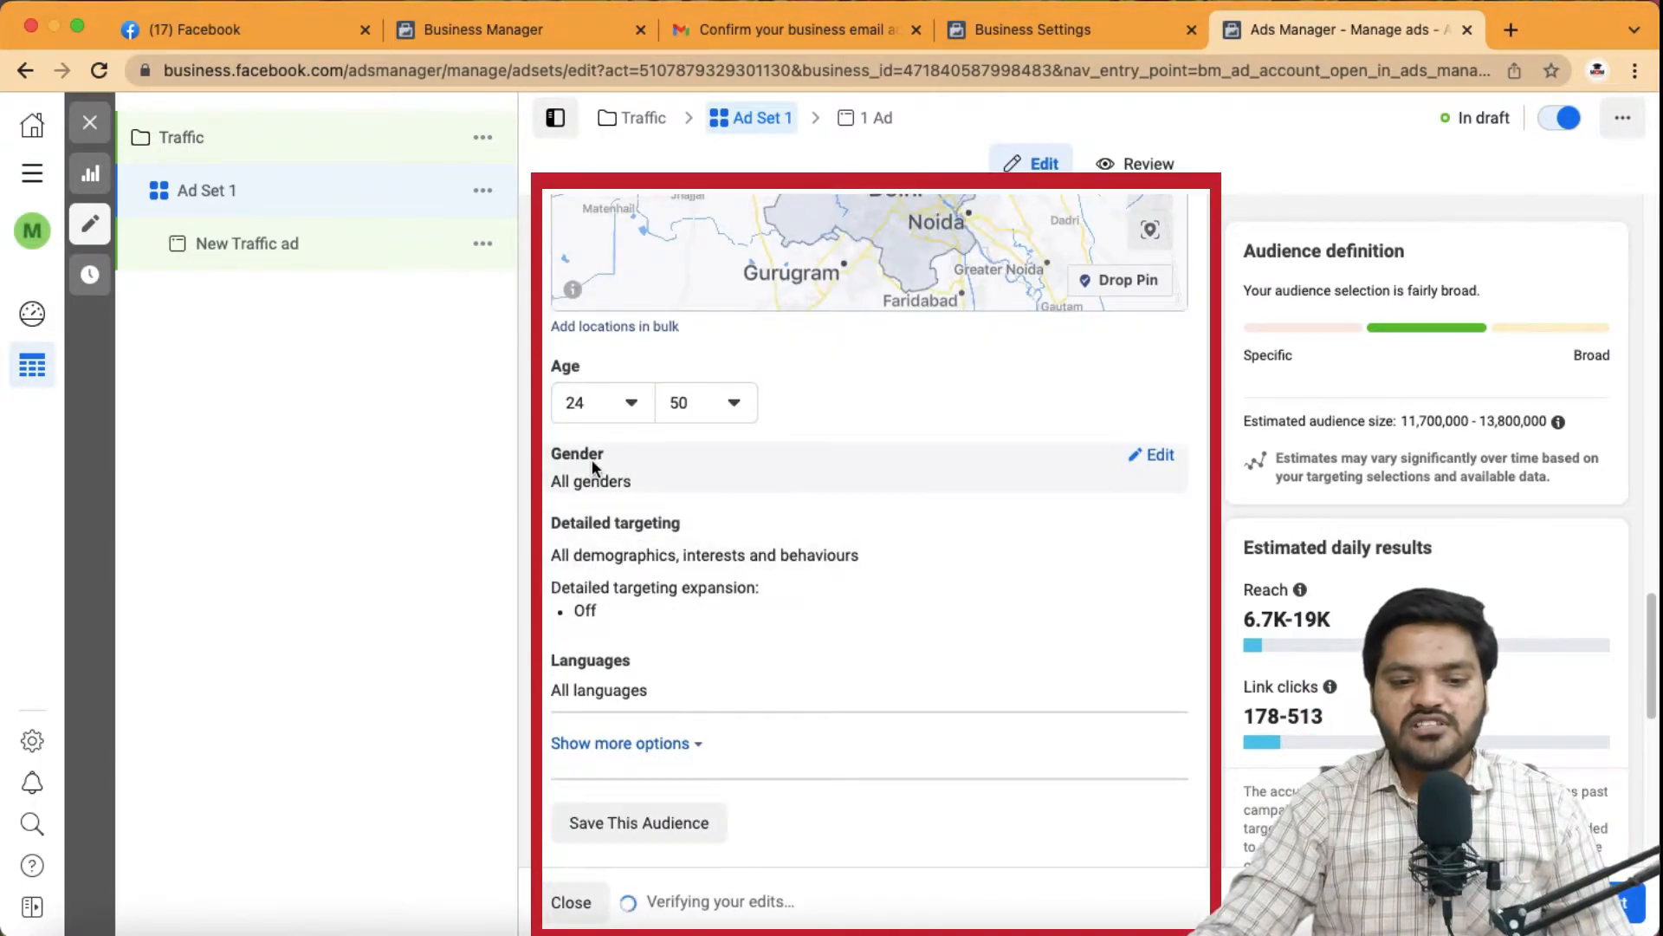
pyautogui.click(1148, 456)
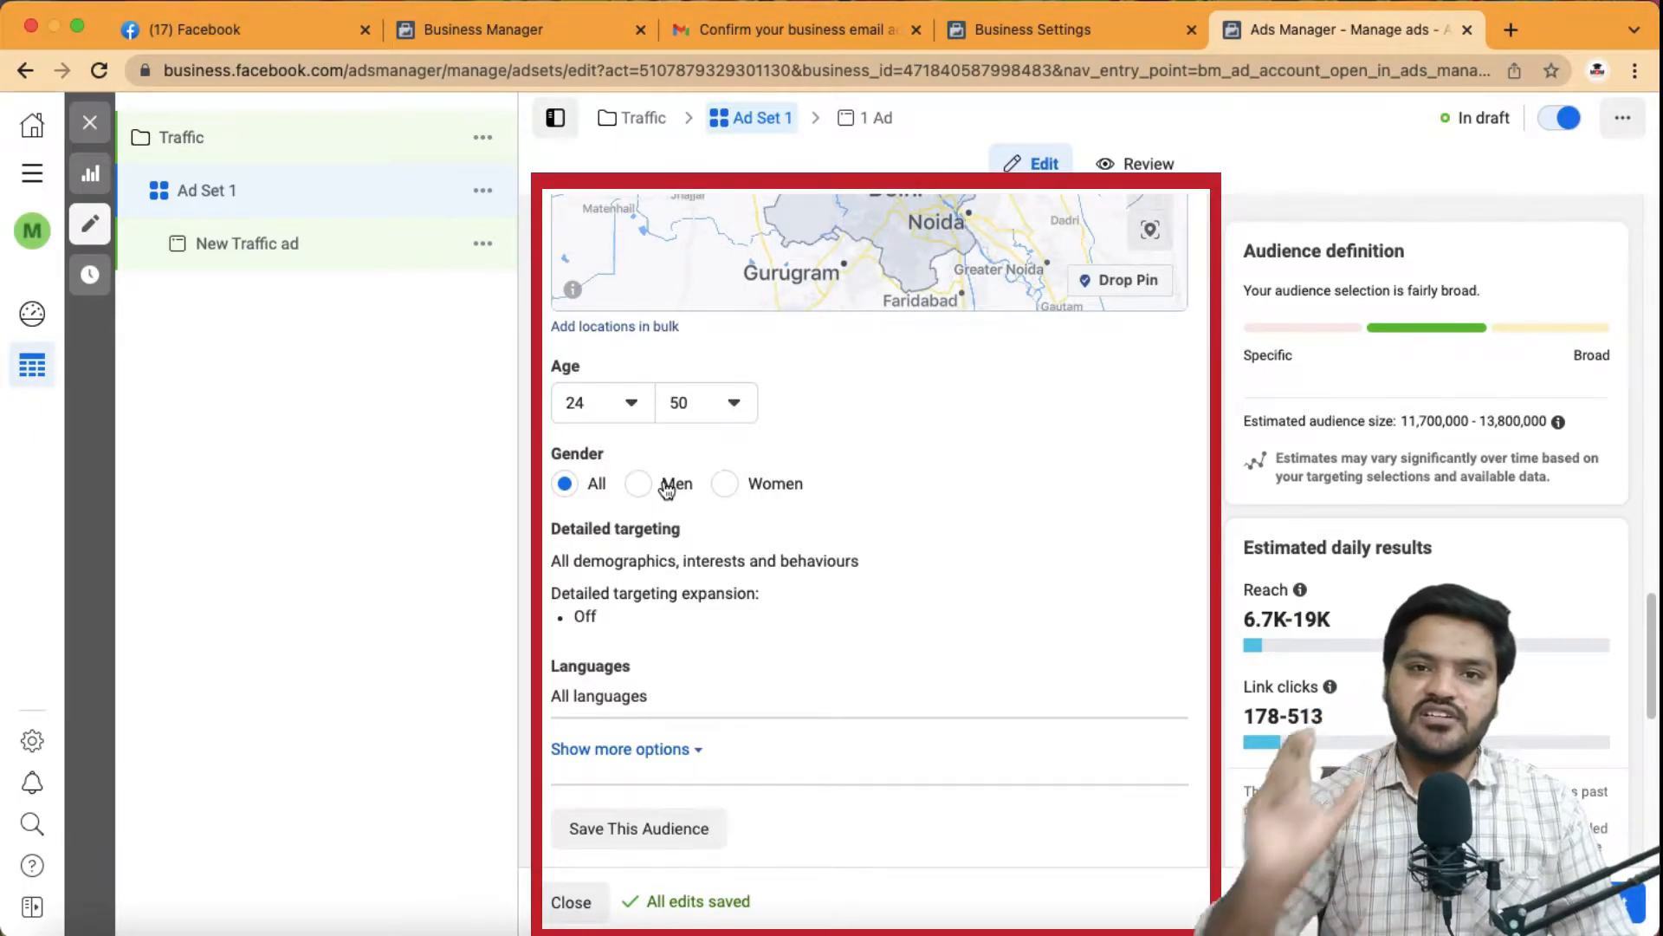
pyautogui.click(553, 607)
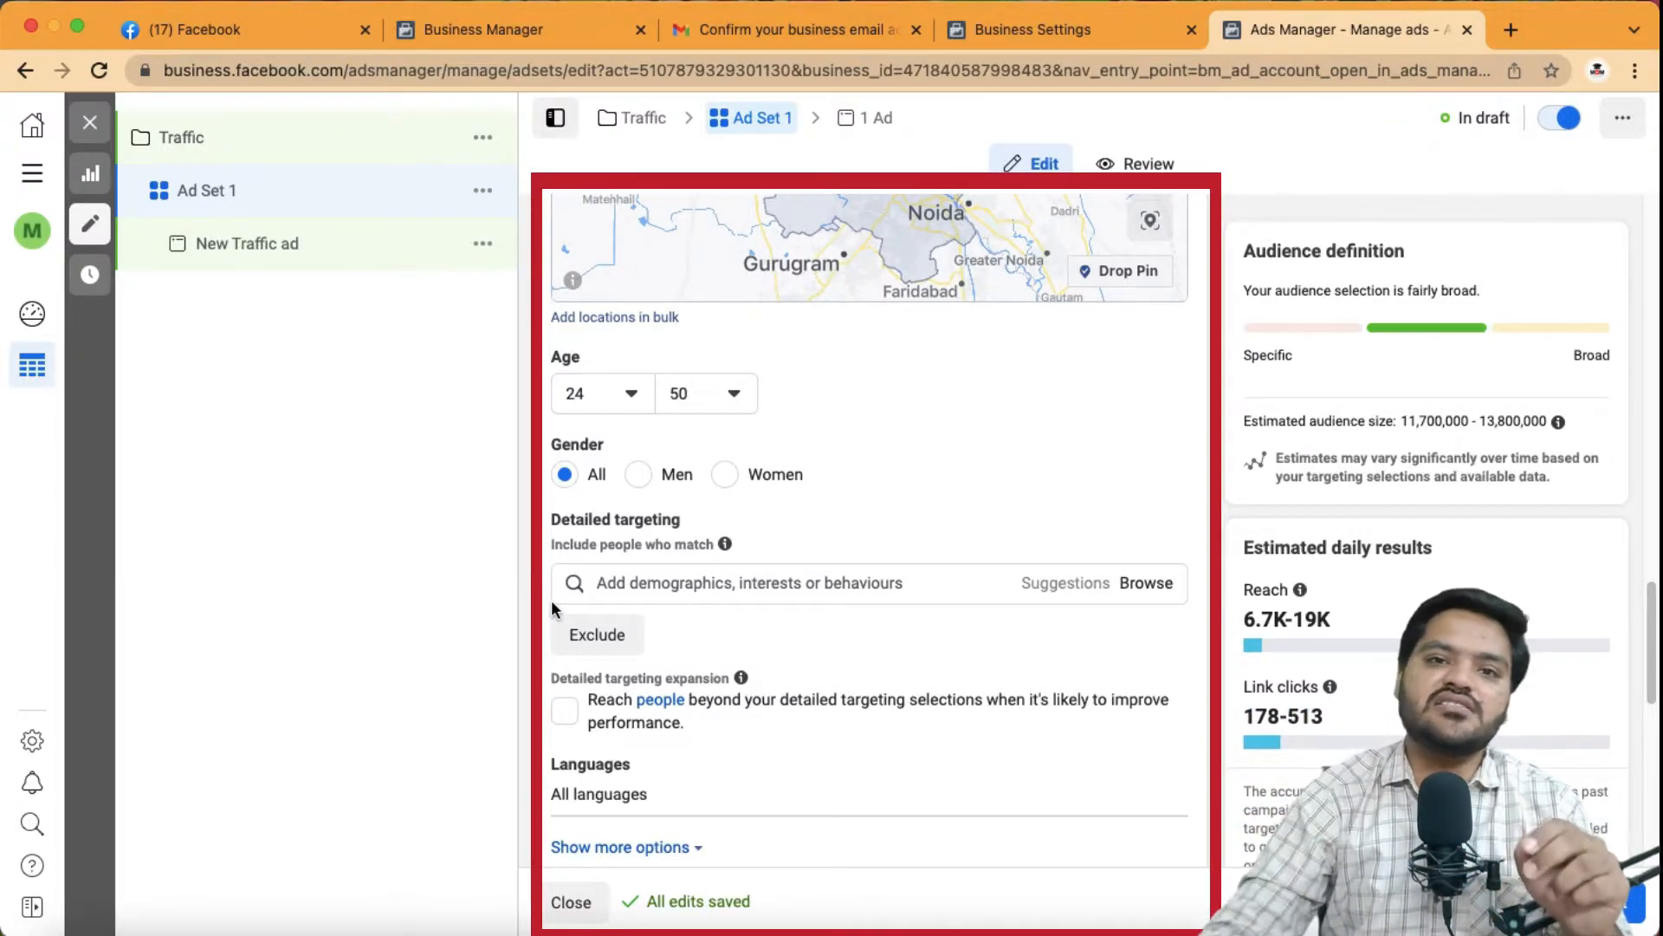
pyautogui.scroll(-1, 953, 601)
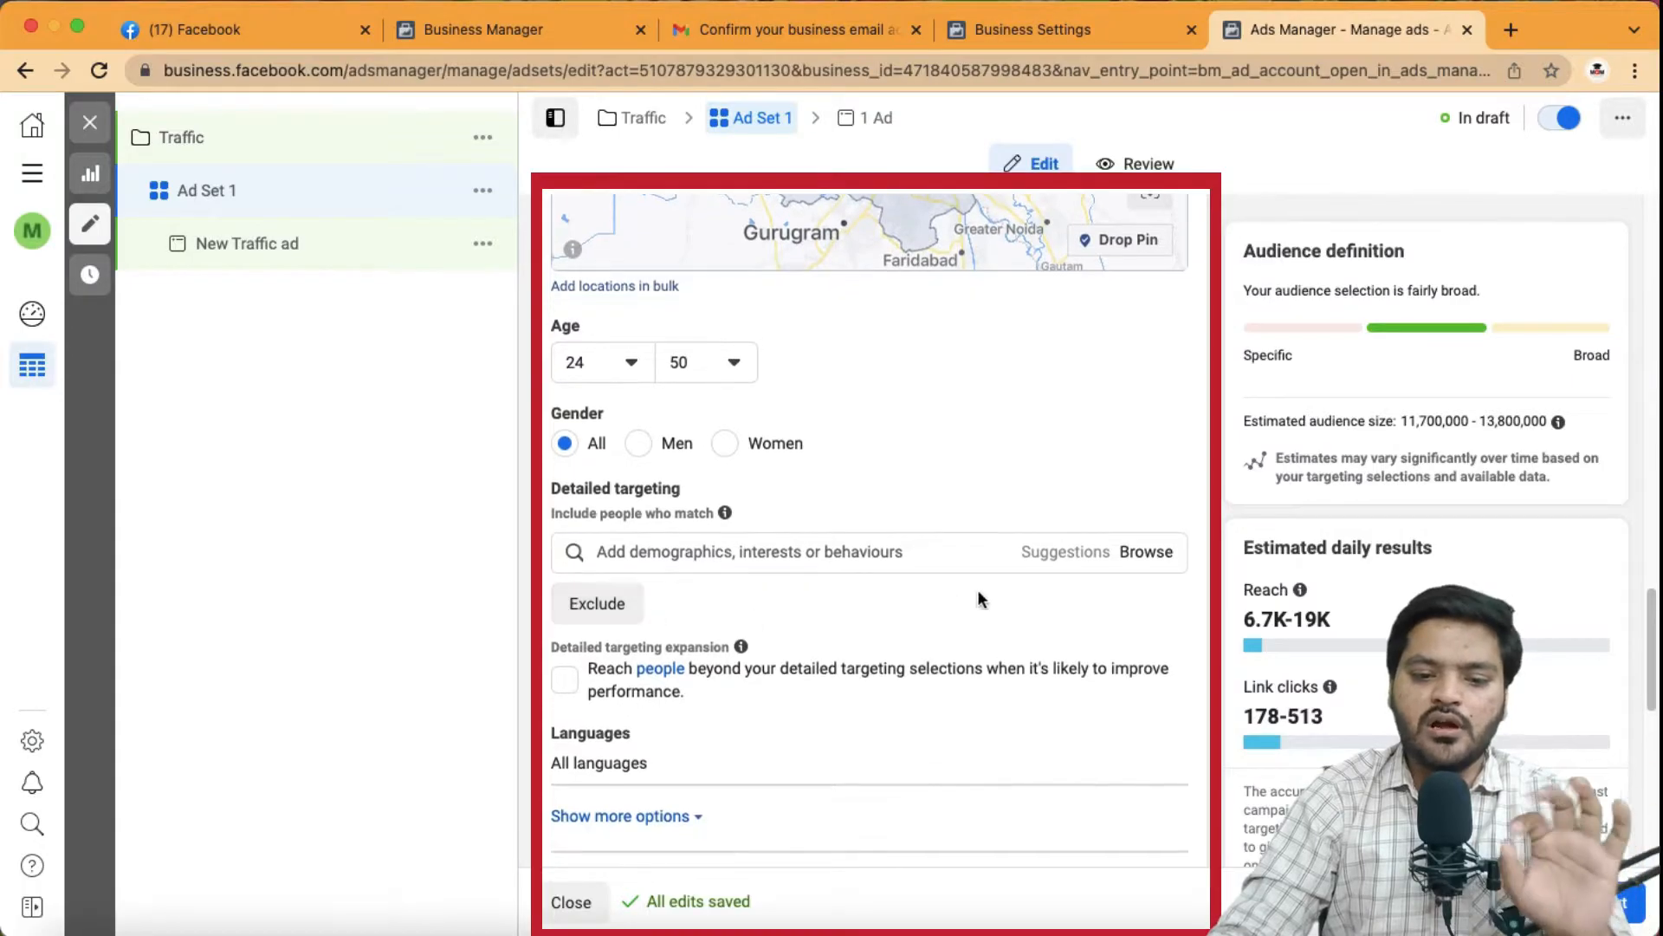
pyautogui.click(1144, 562)
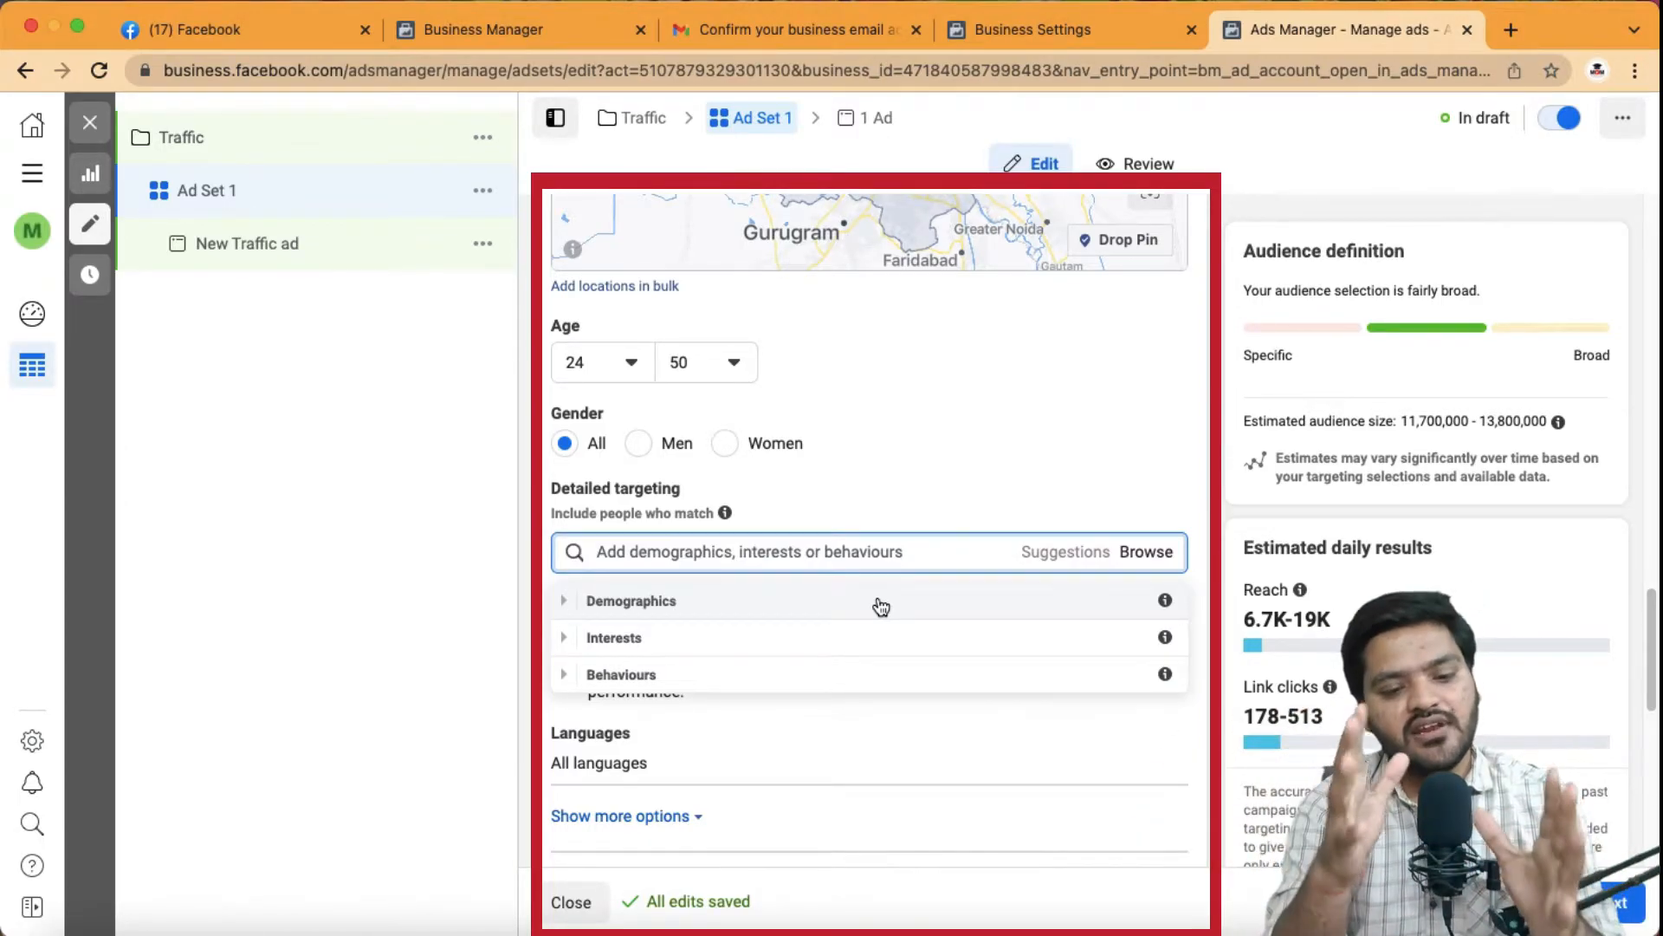
pyautogui.click(535, 574)
# Step: Switch the ad set to manual placements and exclude the Messenger and Audience Network platforms
pyautogui.scroll(-1, 535, 574)
pyautogui.scroll(-5, 534, 570)
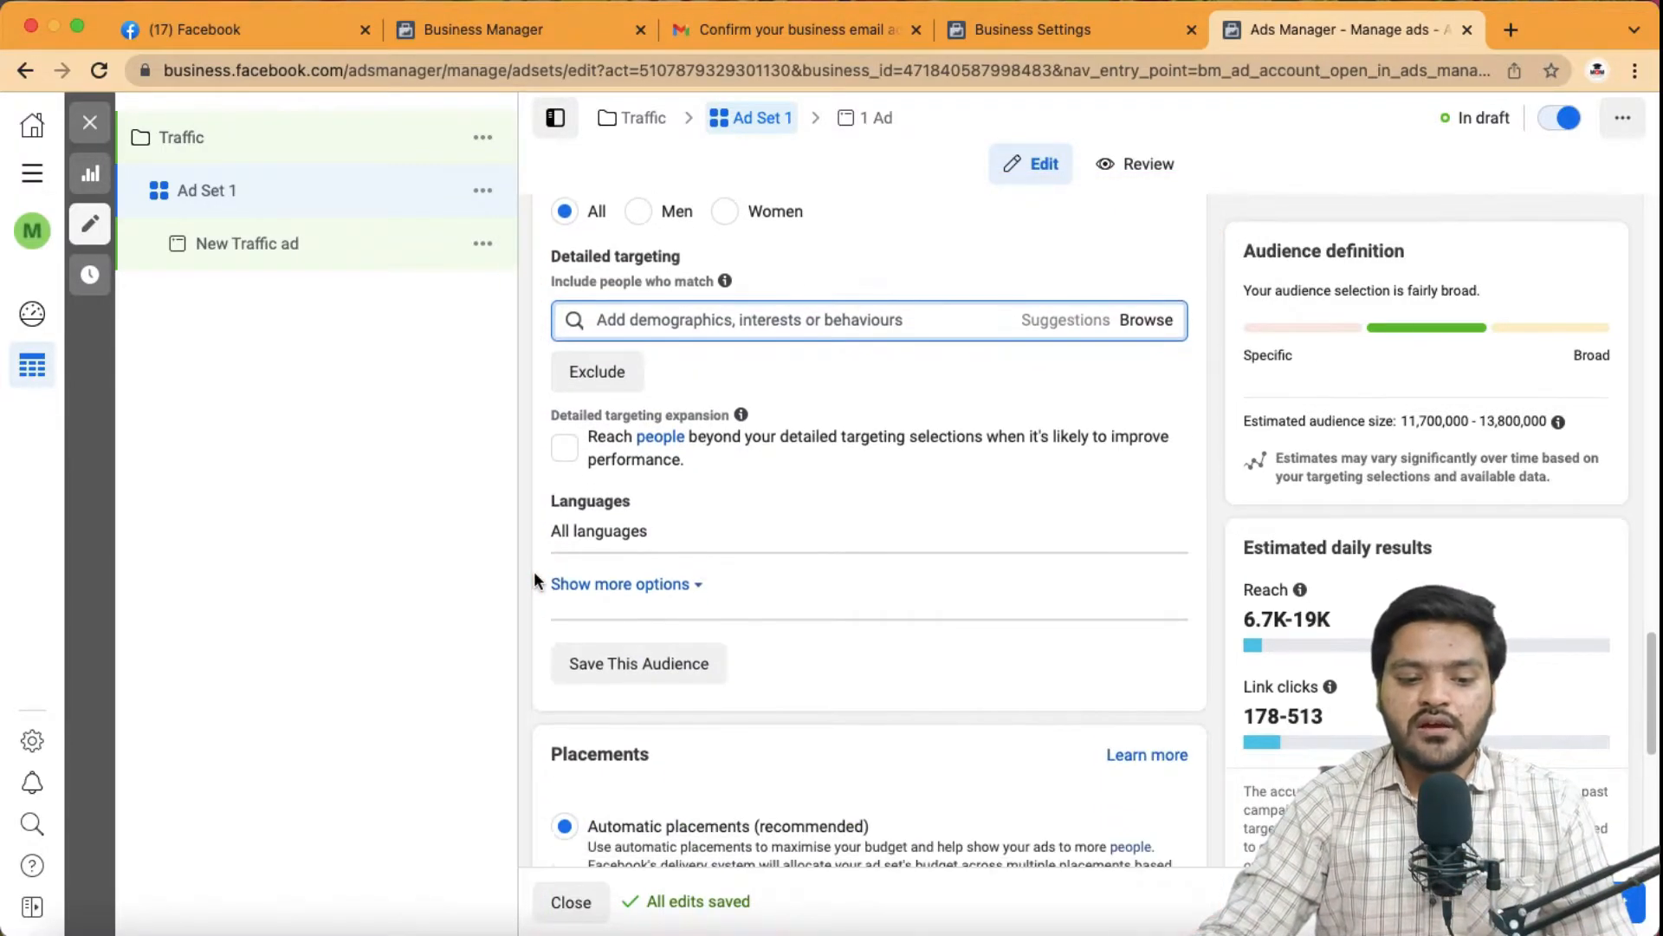
pyautogui.moveTo(553, 444); pyautogui.dragTo(655, 447)
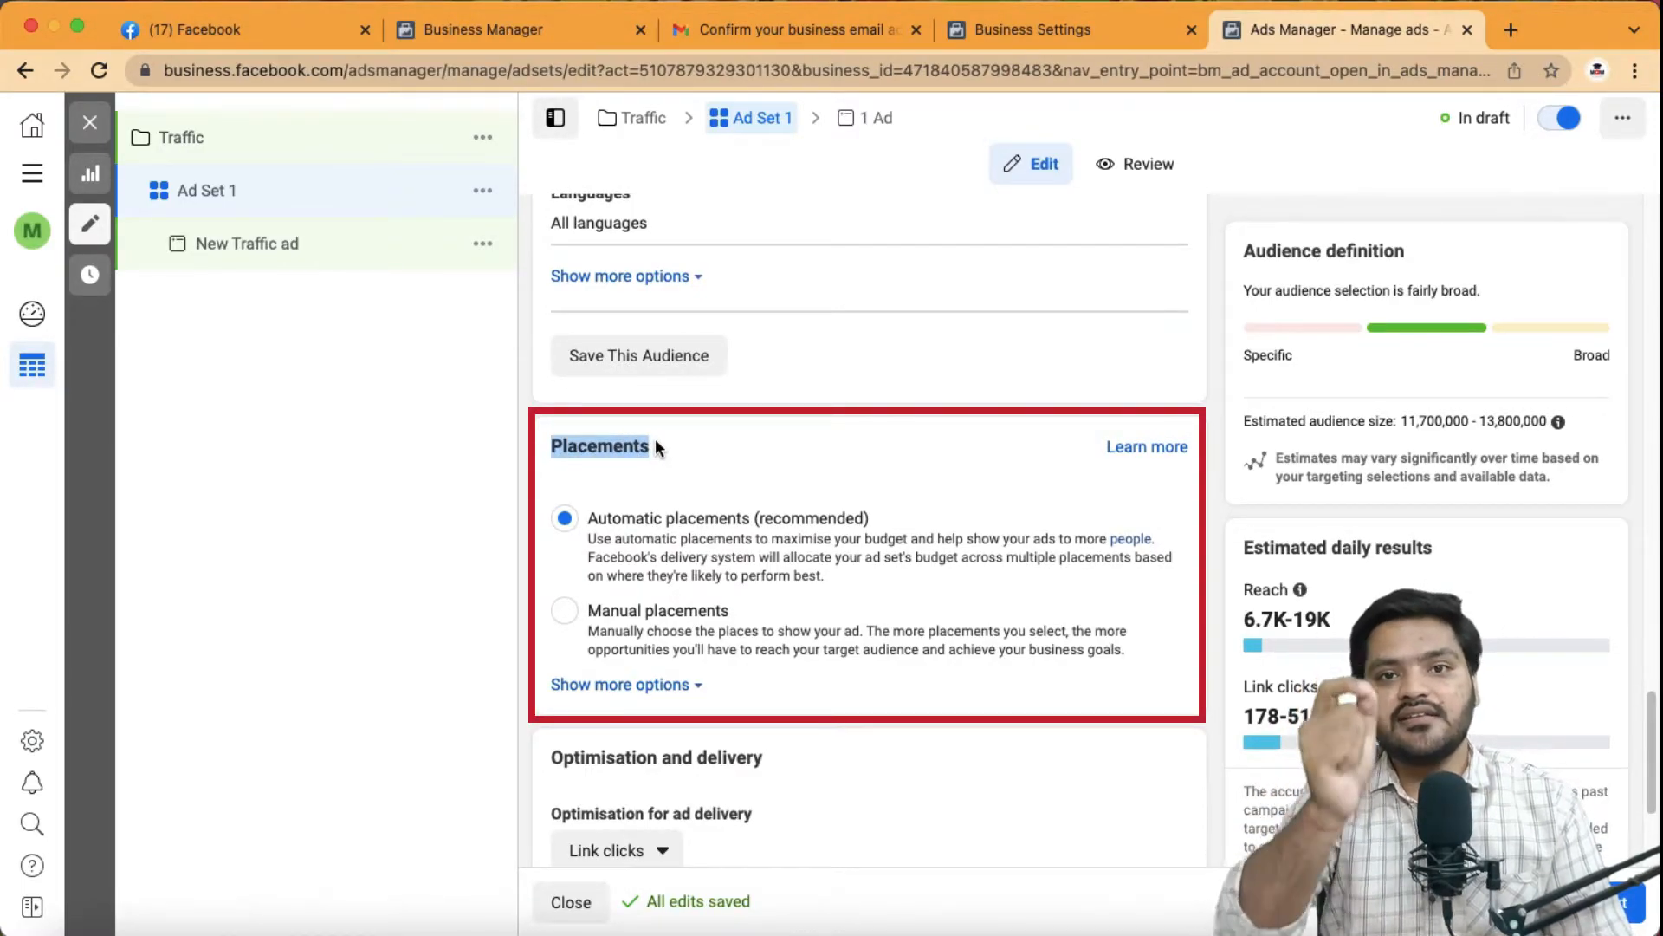
pyautogui.scroll(-1, 604, 533)
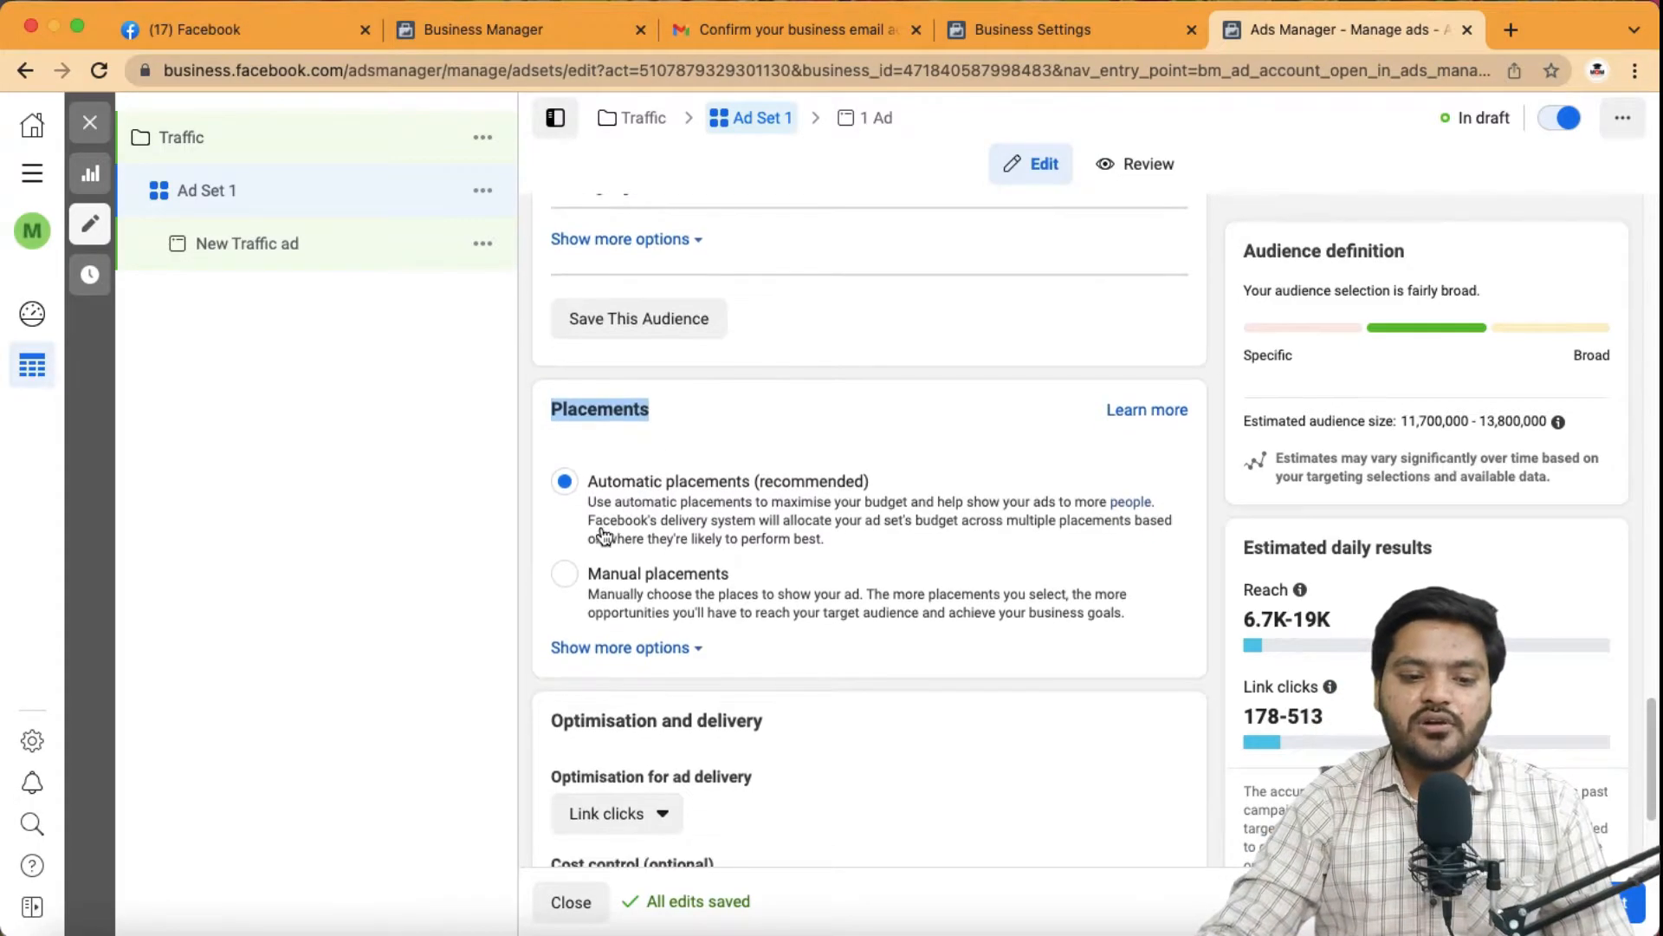
pyautogui.click(564, 576)
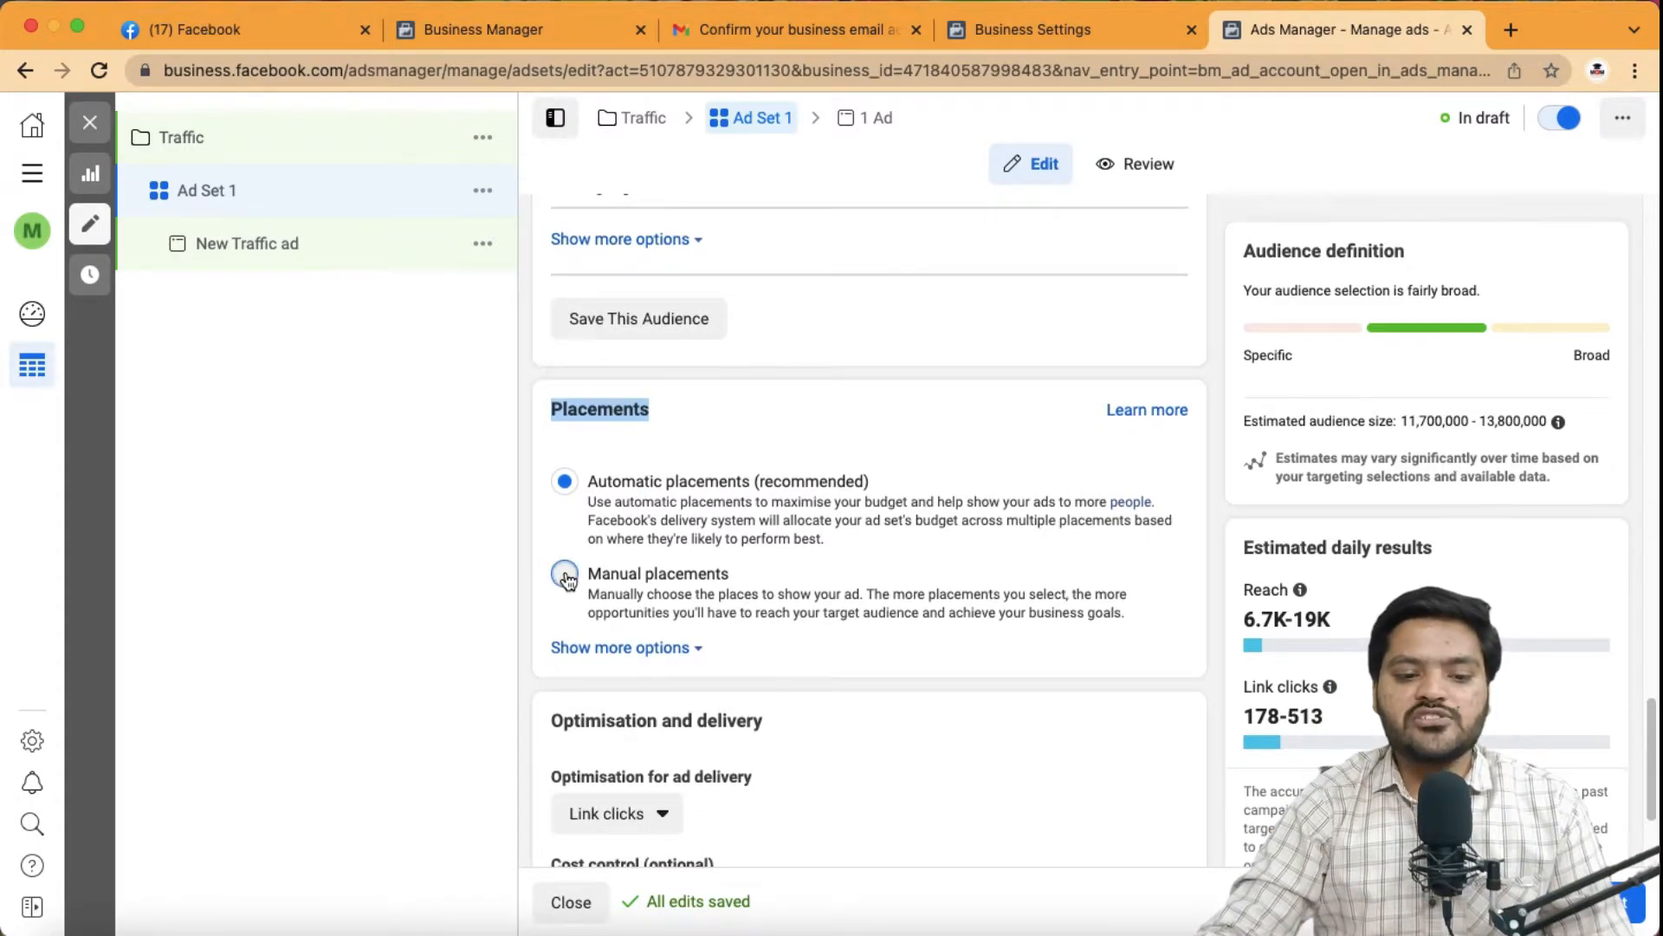
pyautogui.scroll(-2, 537, 583)
pyautogui.scroll(-3, 537, 582)
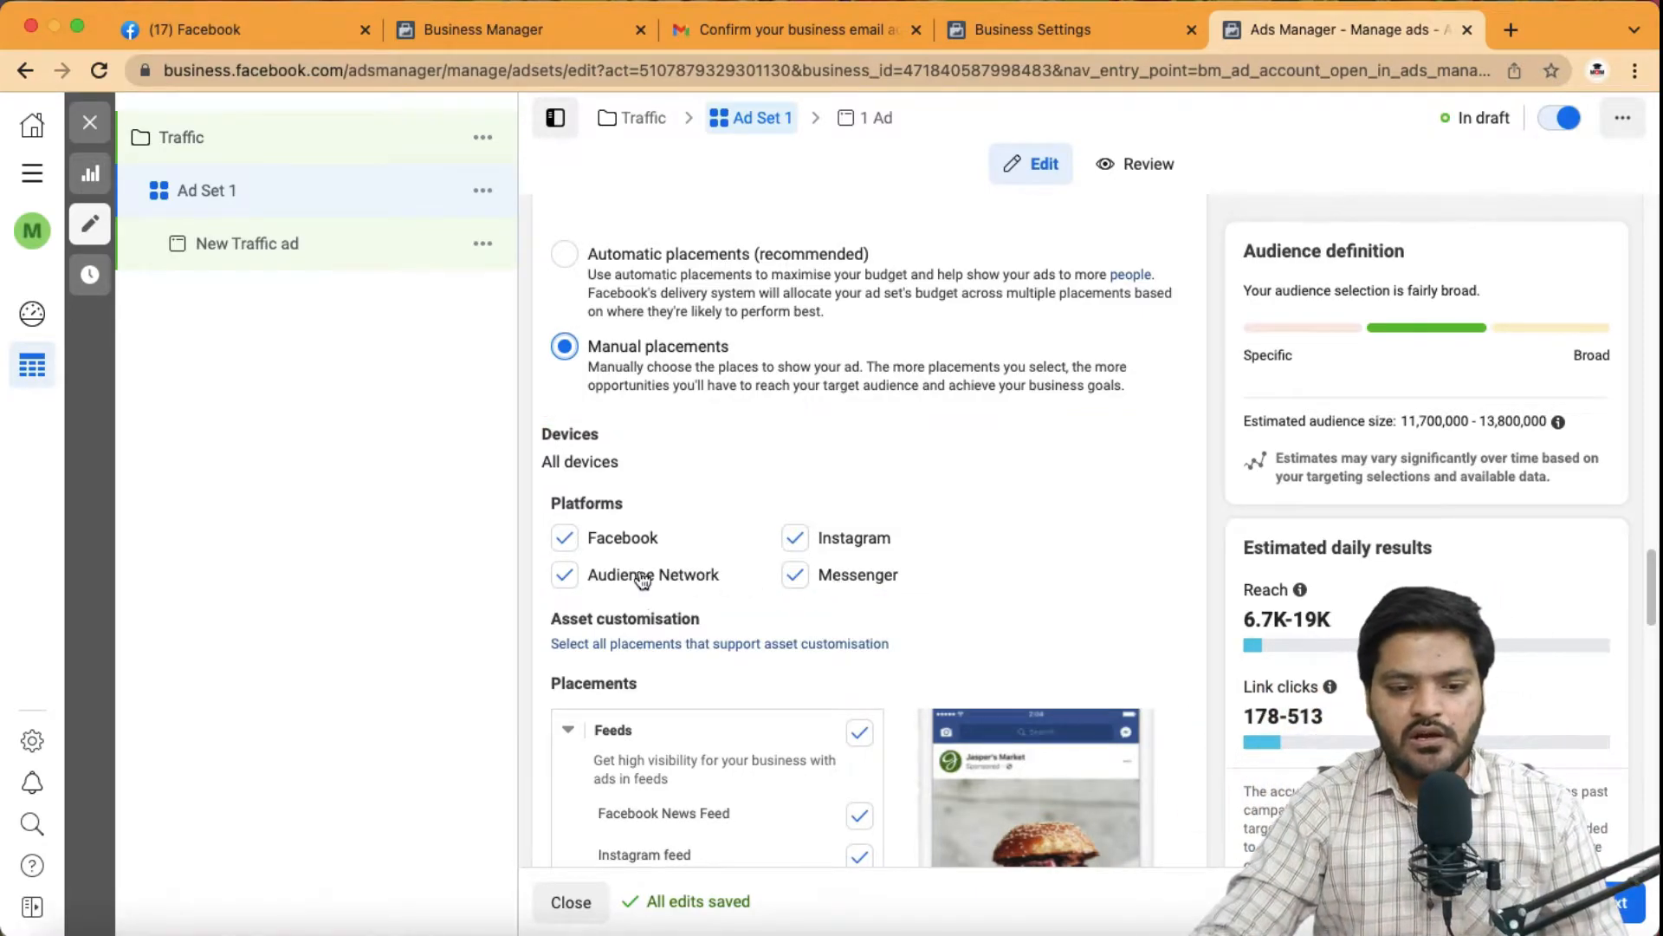
pyautogui.scroll(-1, 611, 543)
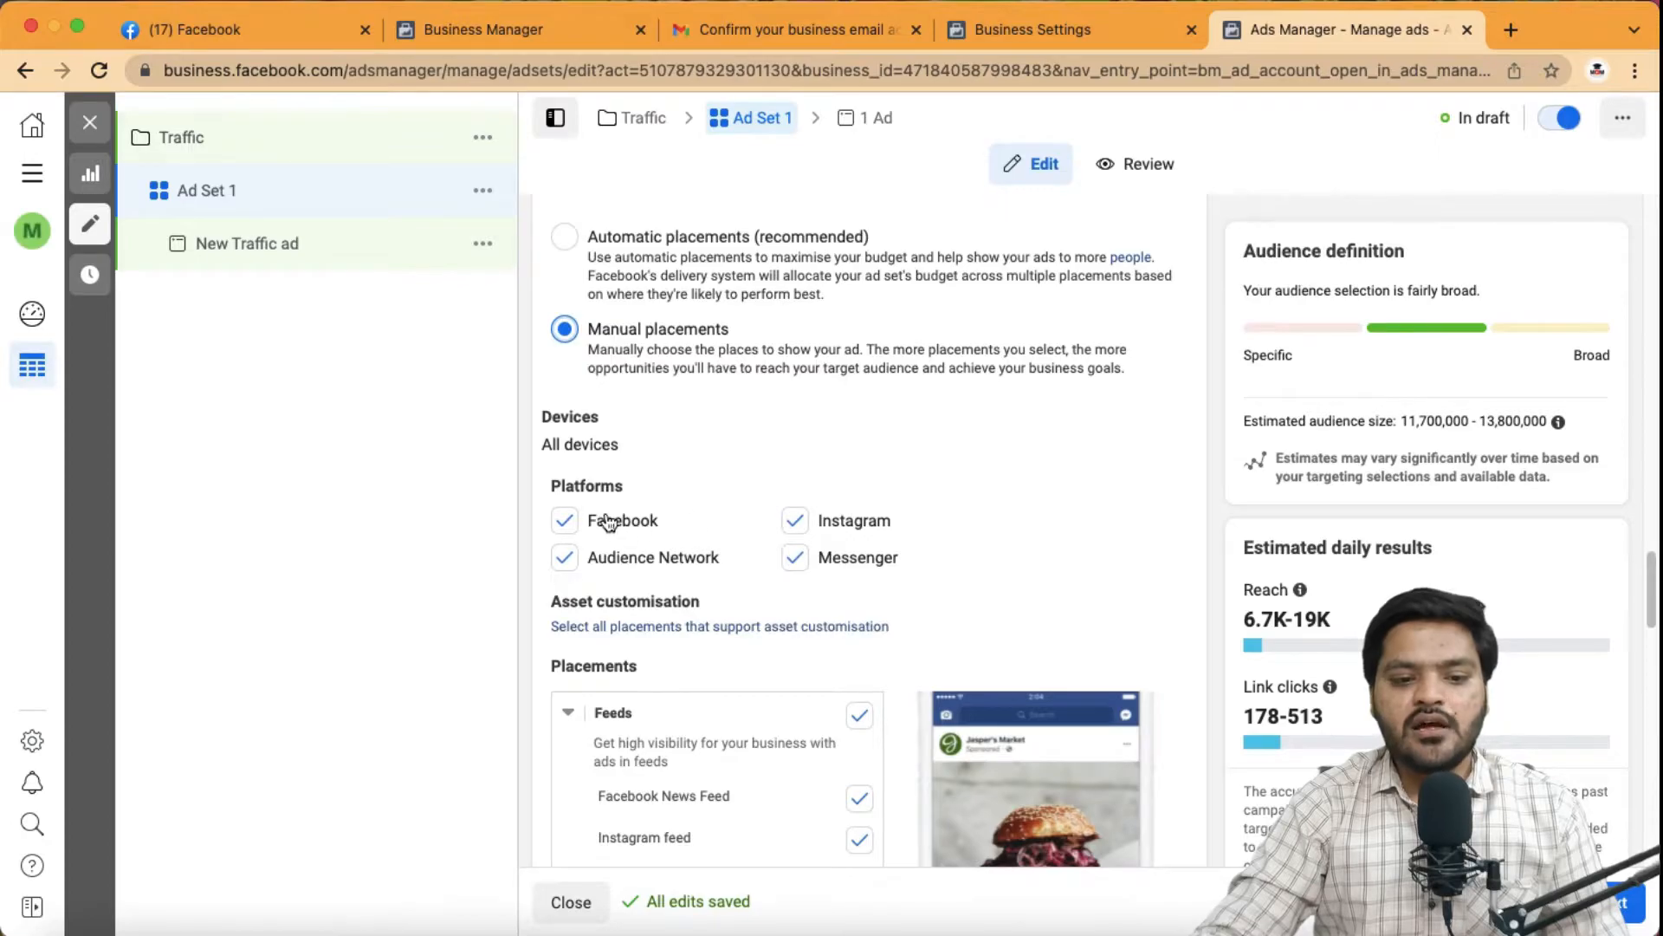
pyautogui.scroll(-4, 808, 572)
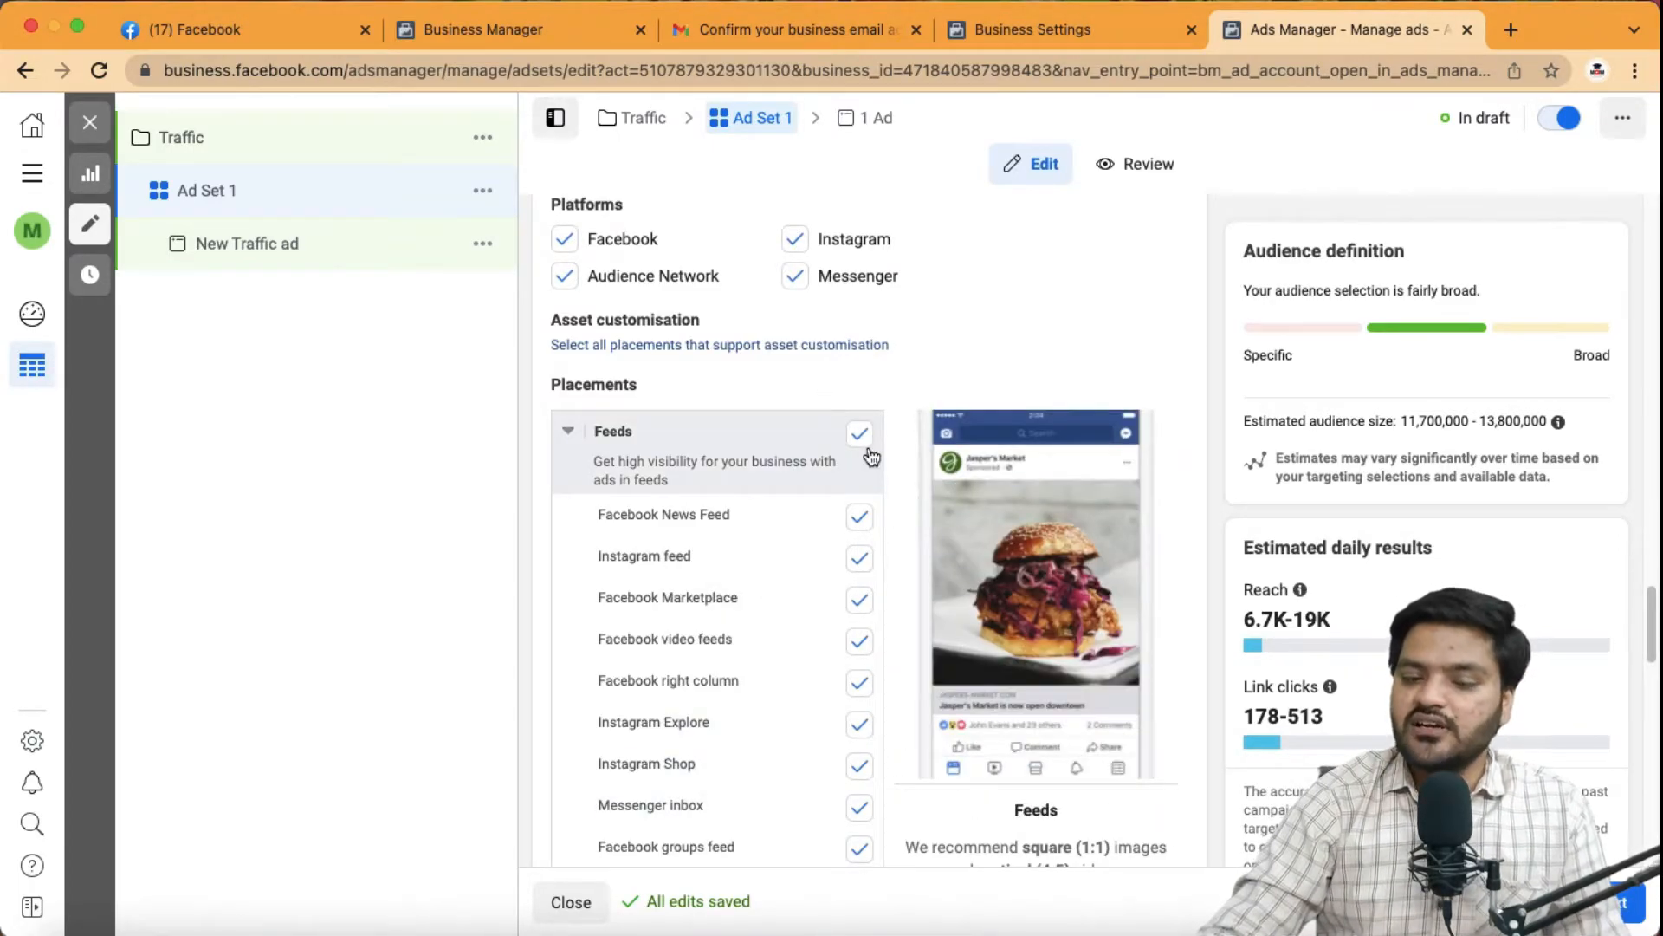
pyautogui.click(794, 275)
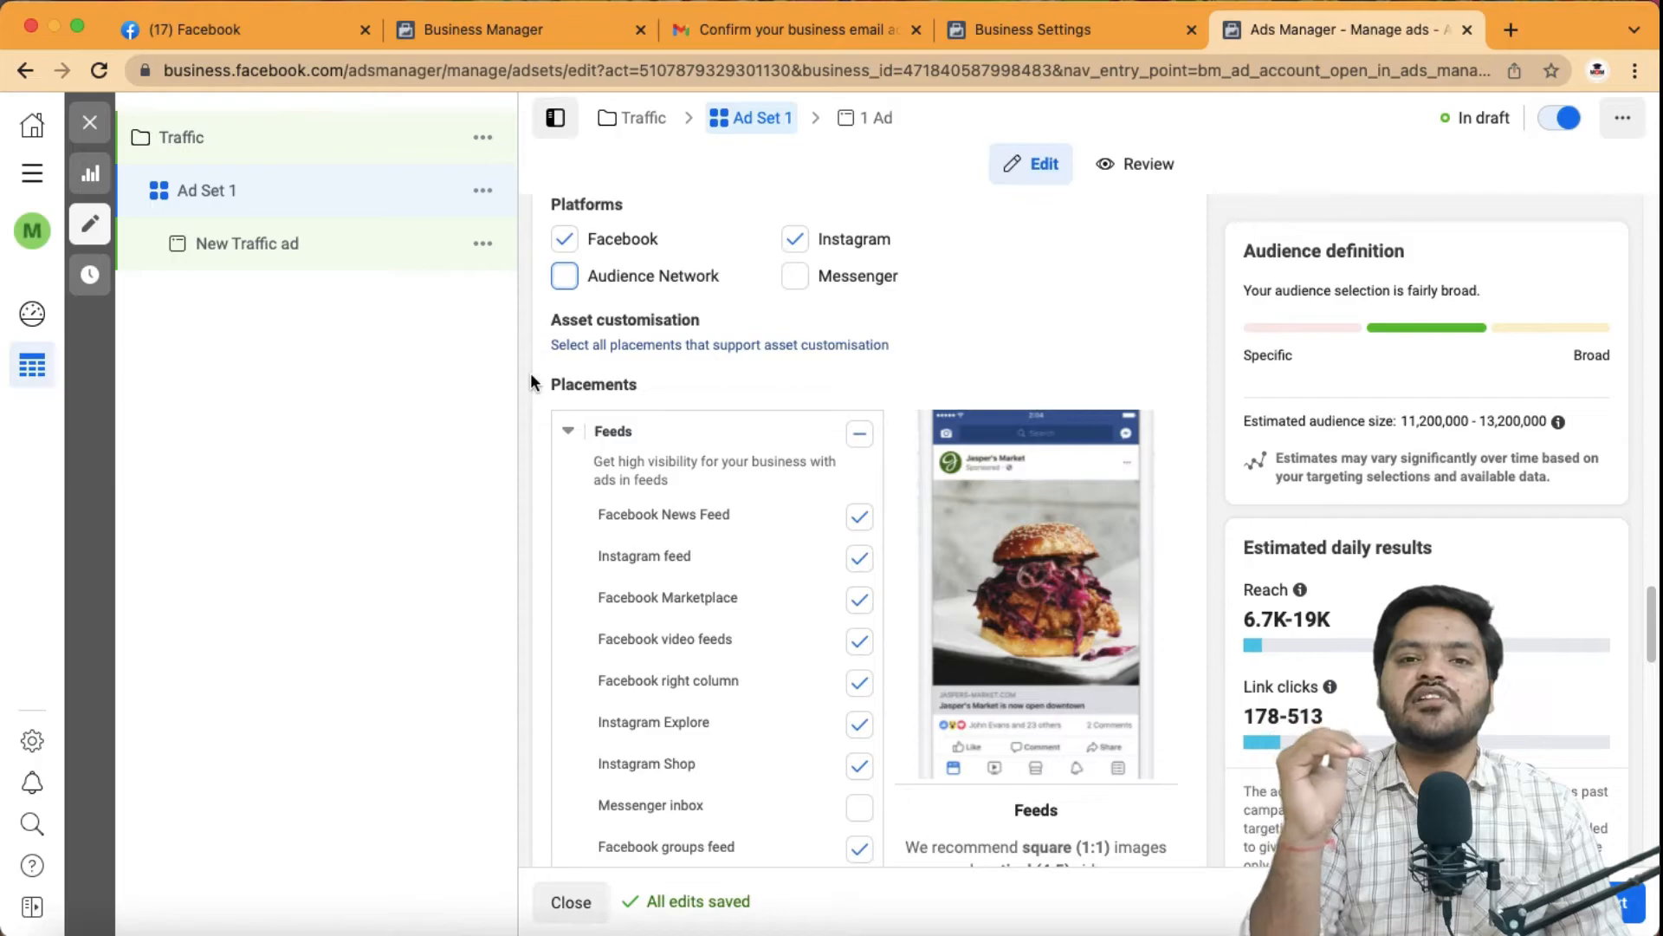
# Step: Review the available choices for the ad set's optimisation for ad delivery
pyautogui.scroll(-15, 531, 381)
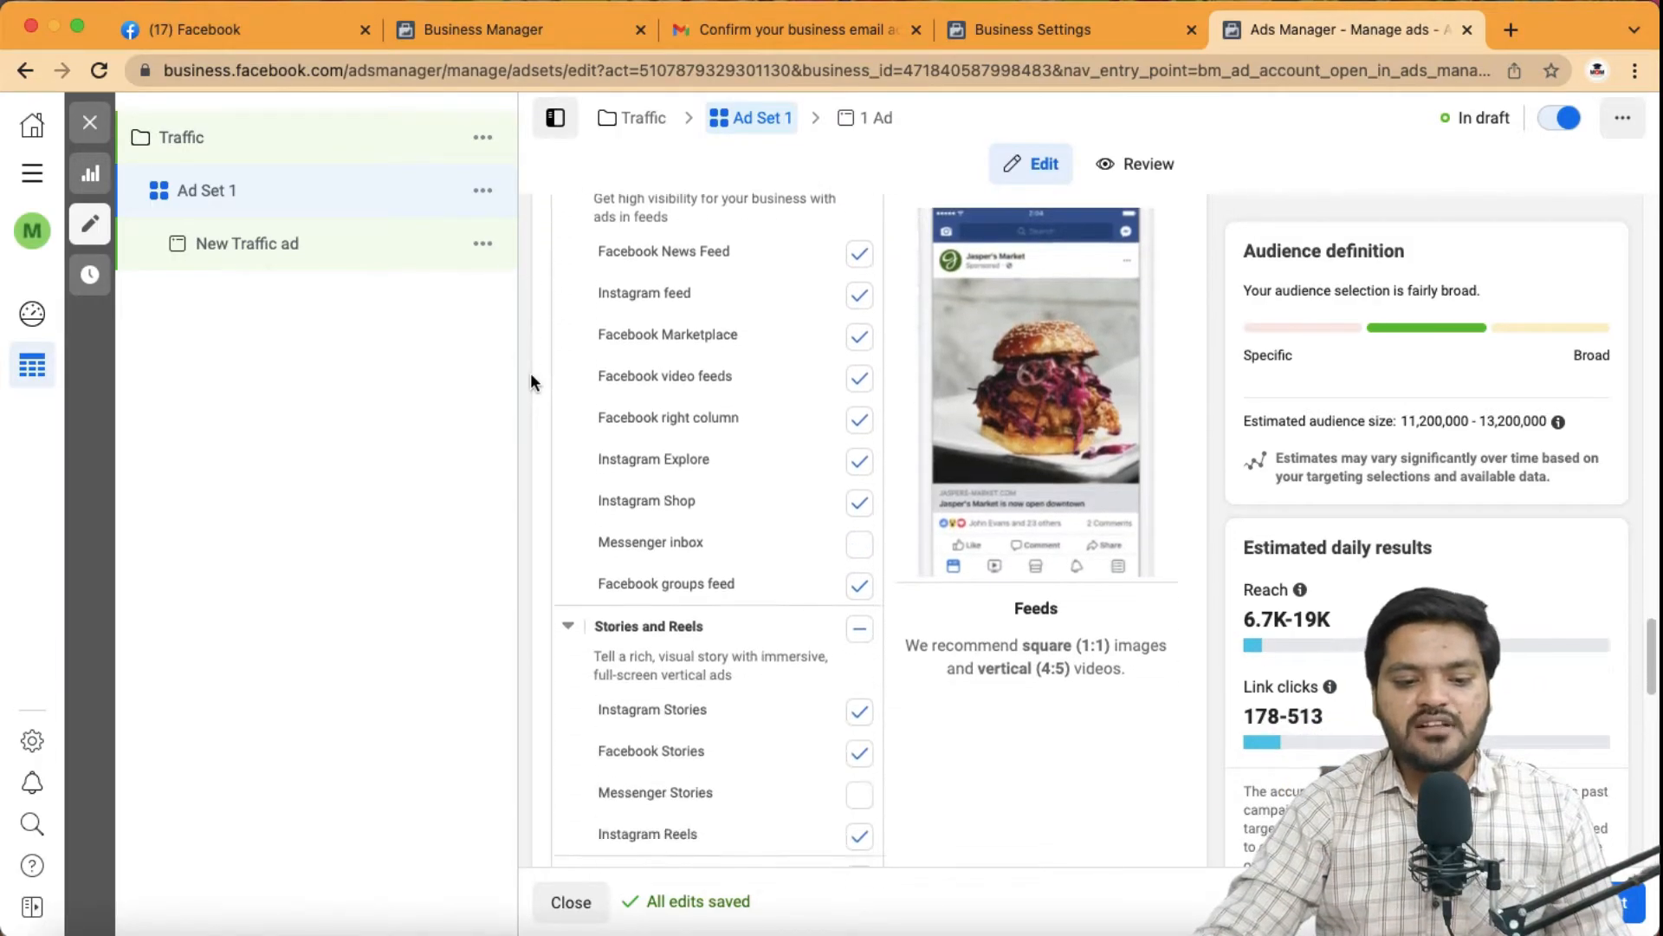
pyautogui.scroll(-1, 530, 382)
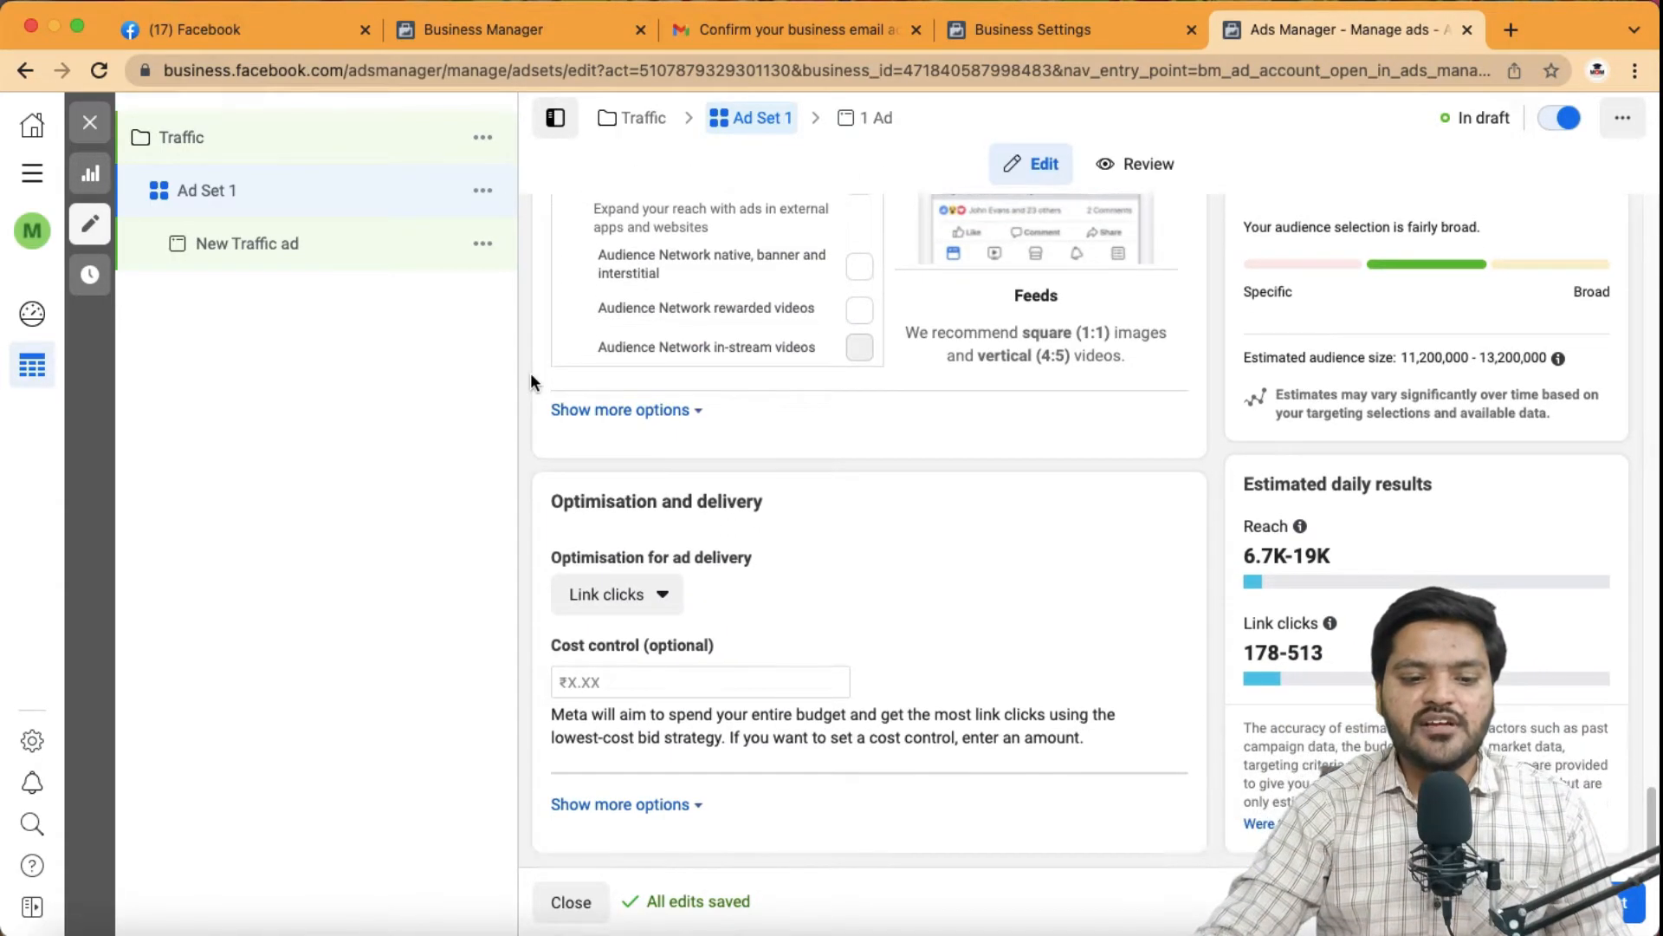
pyautogui.moveTo(551, 501); pyautogui.dragTo(804, 516)
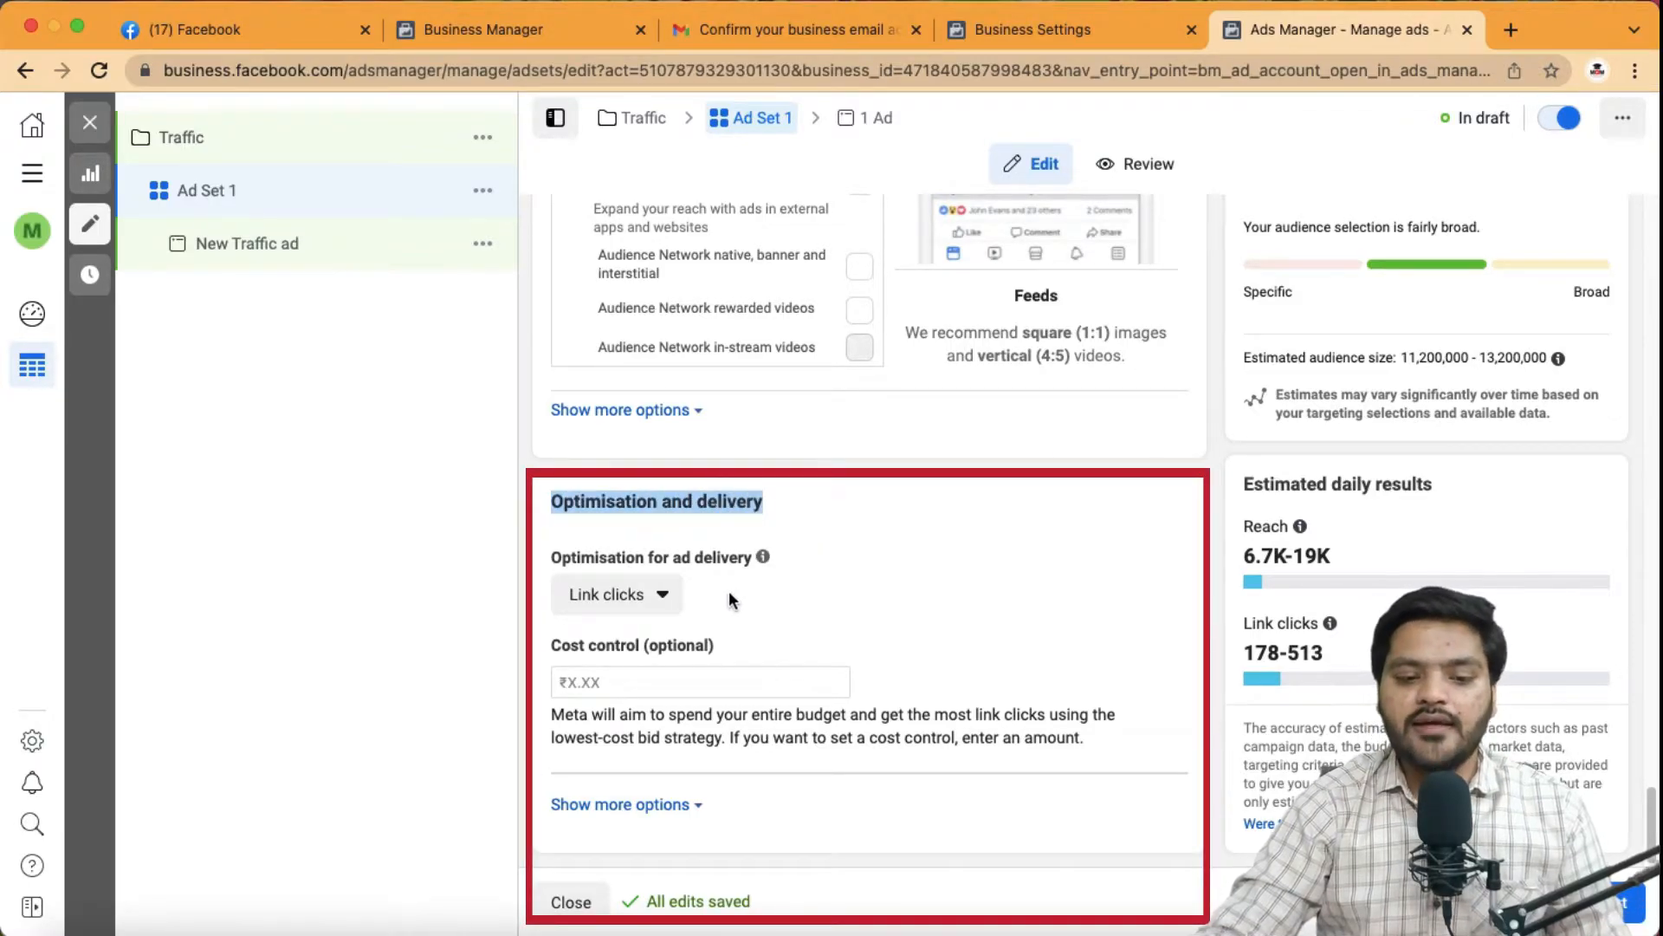
pyautogui.click(652, 595)
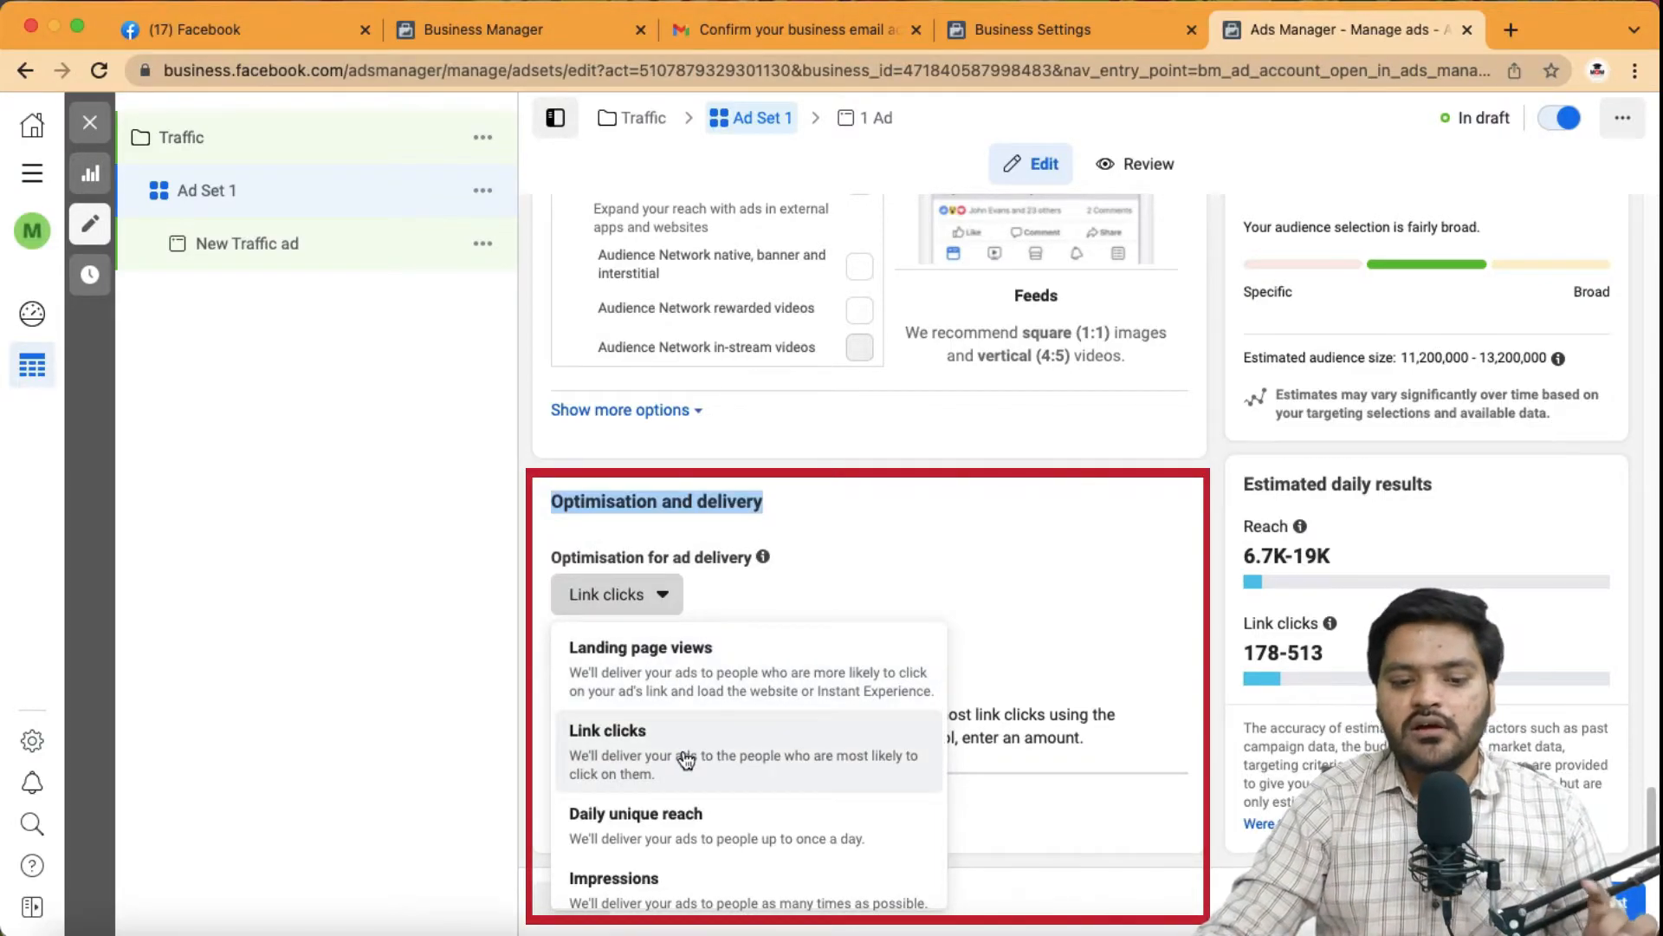
pyautogui.scroll(-1, 693, 780)
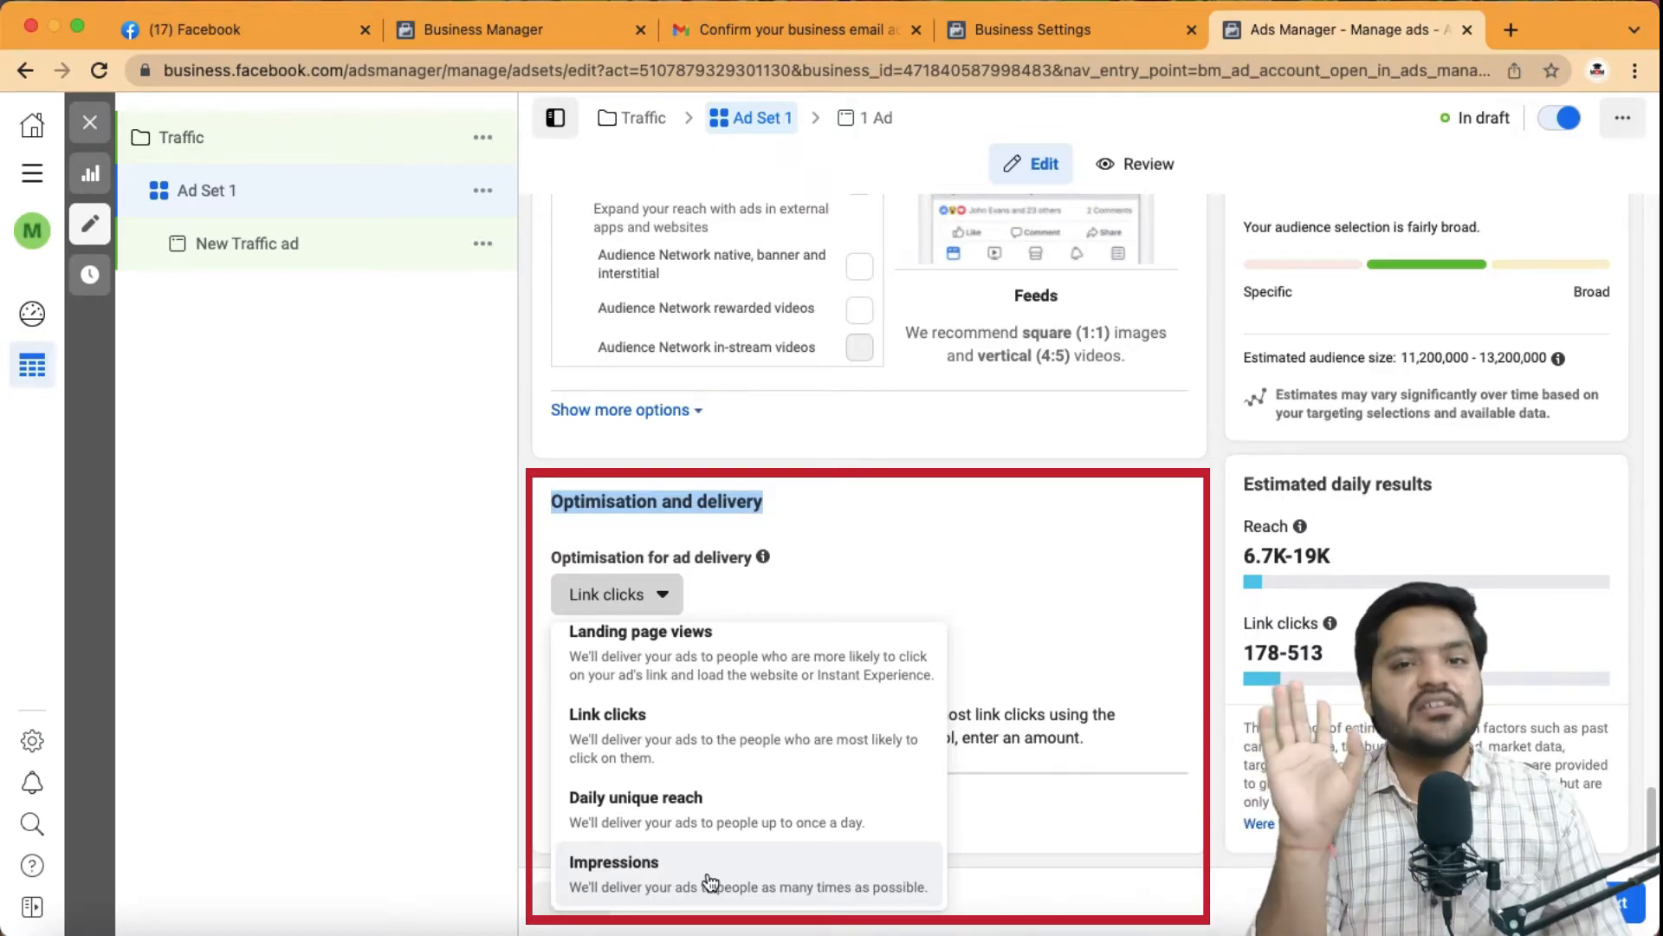
pyautogui.click(910, 572)
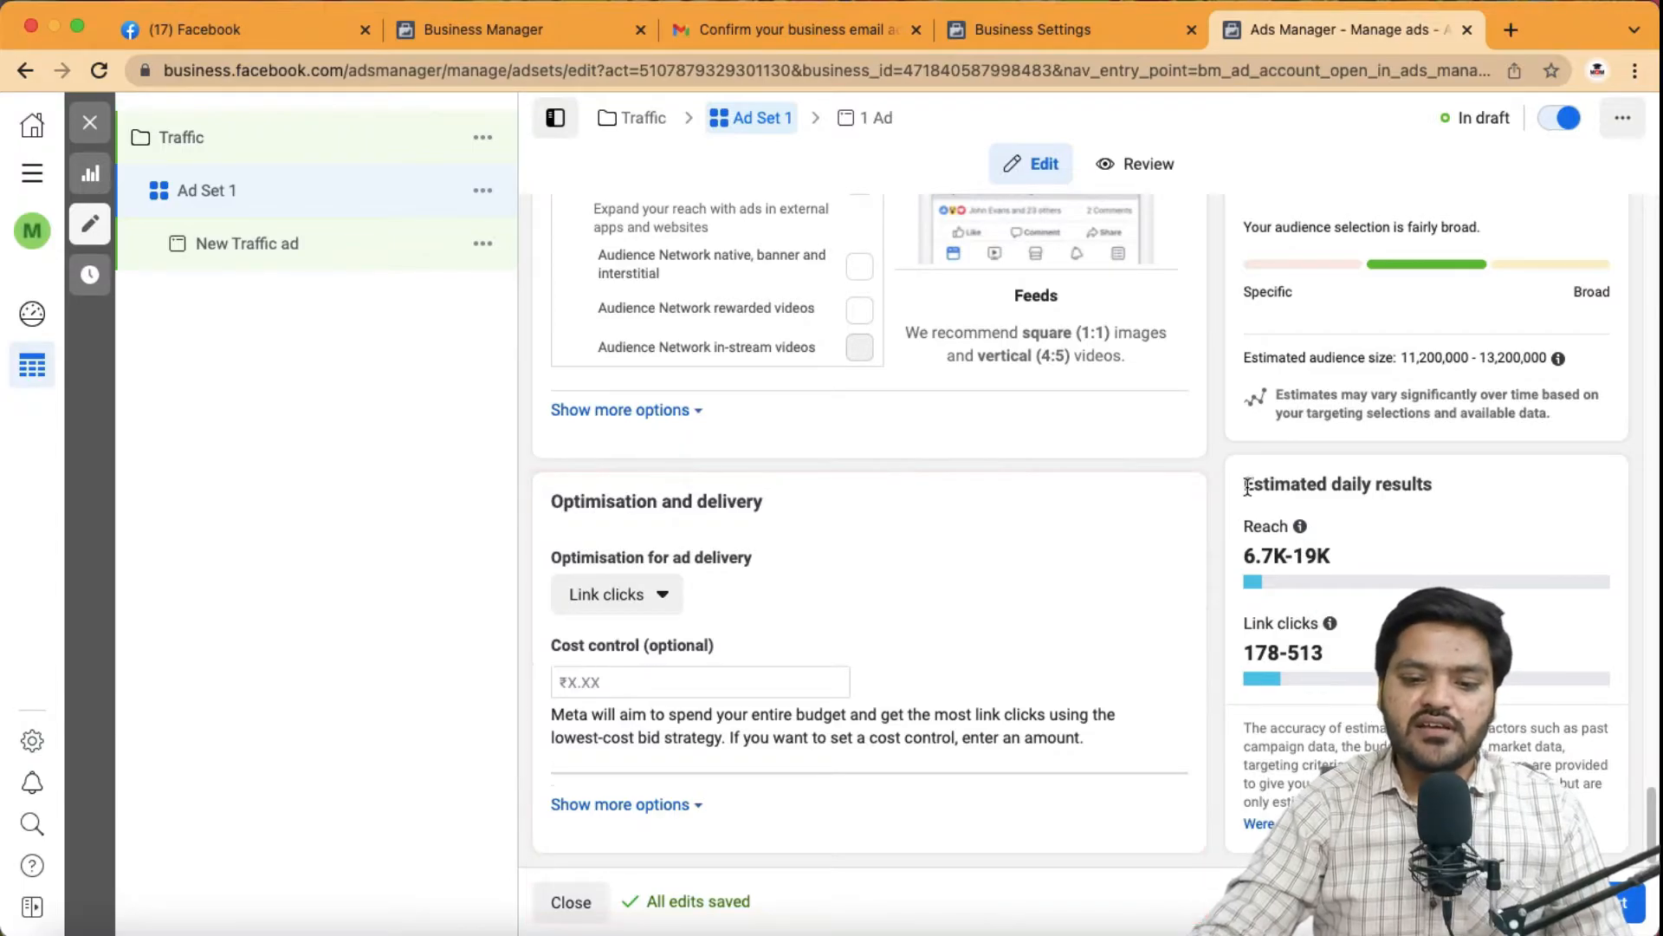
# Step: Examine the estimated daily reach and link clicks for the ad set
pyautogui.moveTo(1245, 486); pyautogui.dragTo(1433, 487)
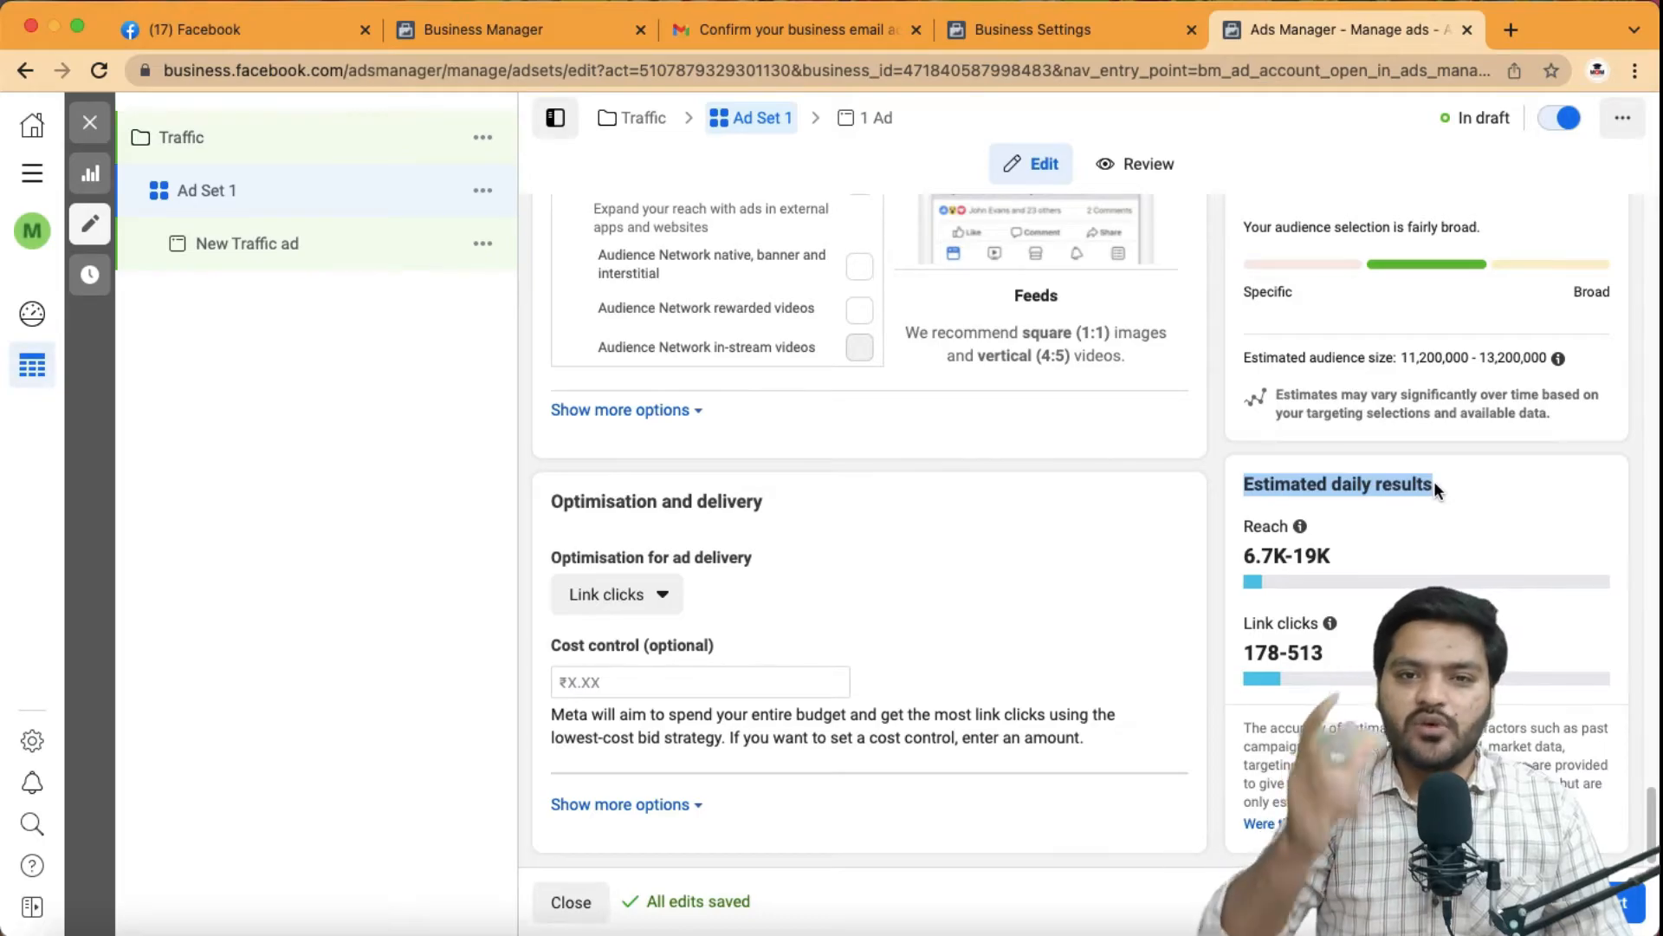
pyautogui.click(1243, 557)
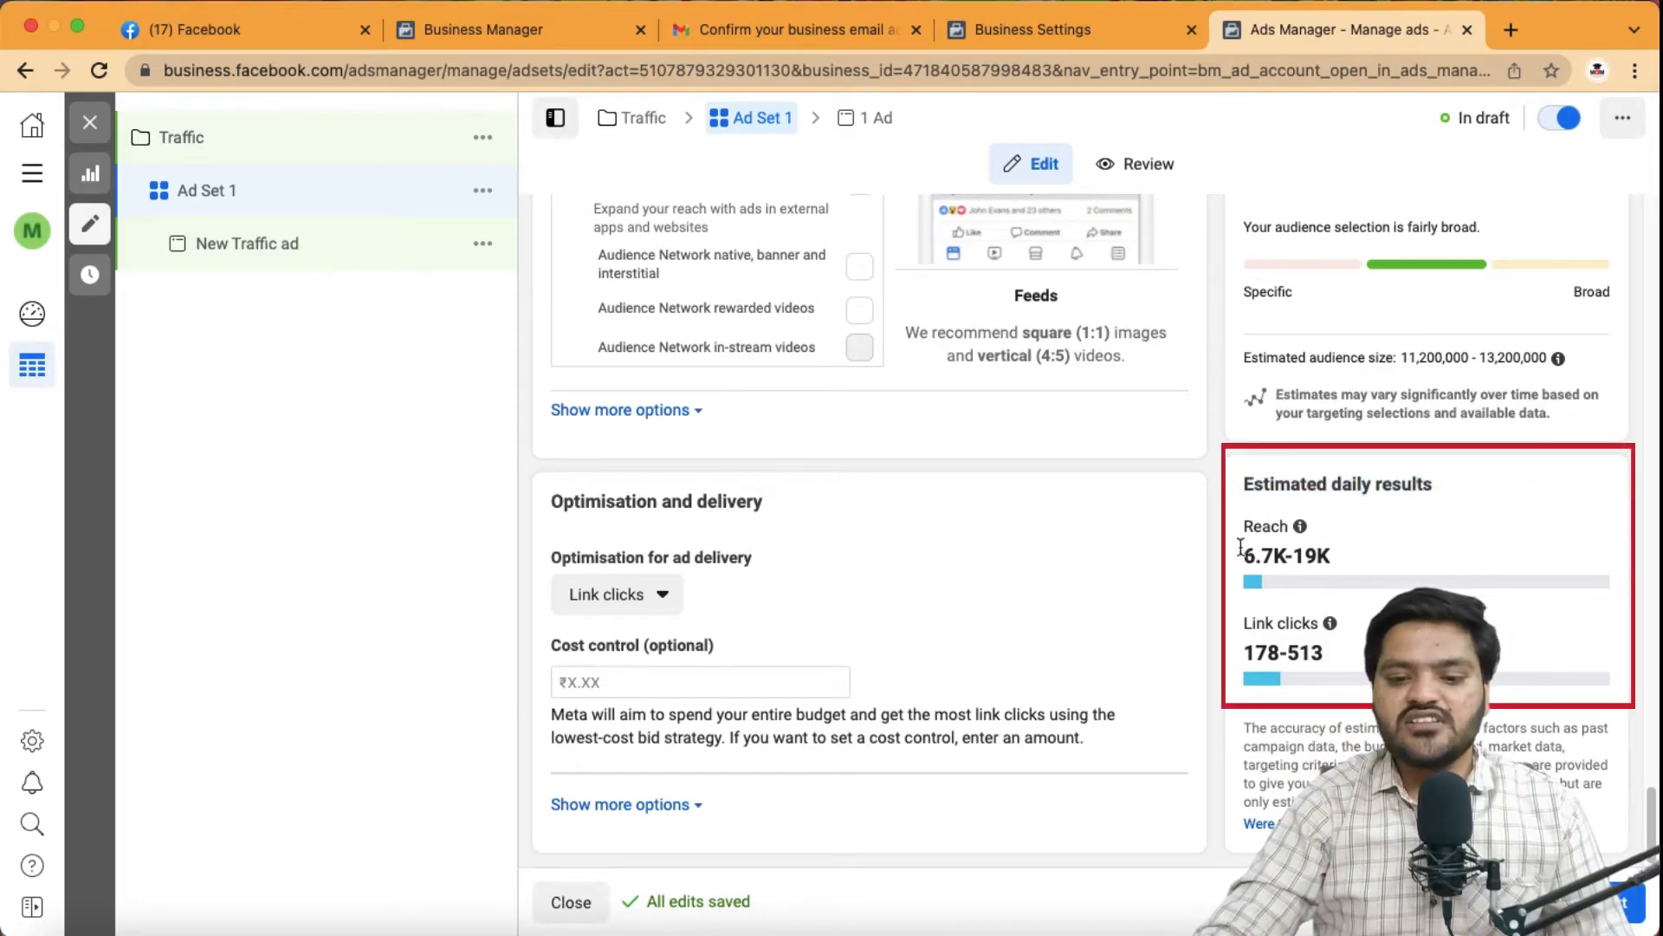
pyautogui.moveTo(1241, 561); pyautogui.dragTo(1340, 553)
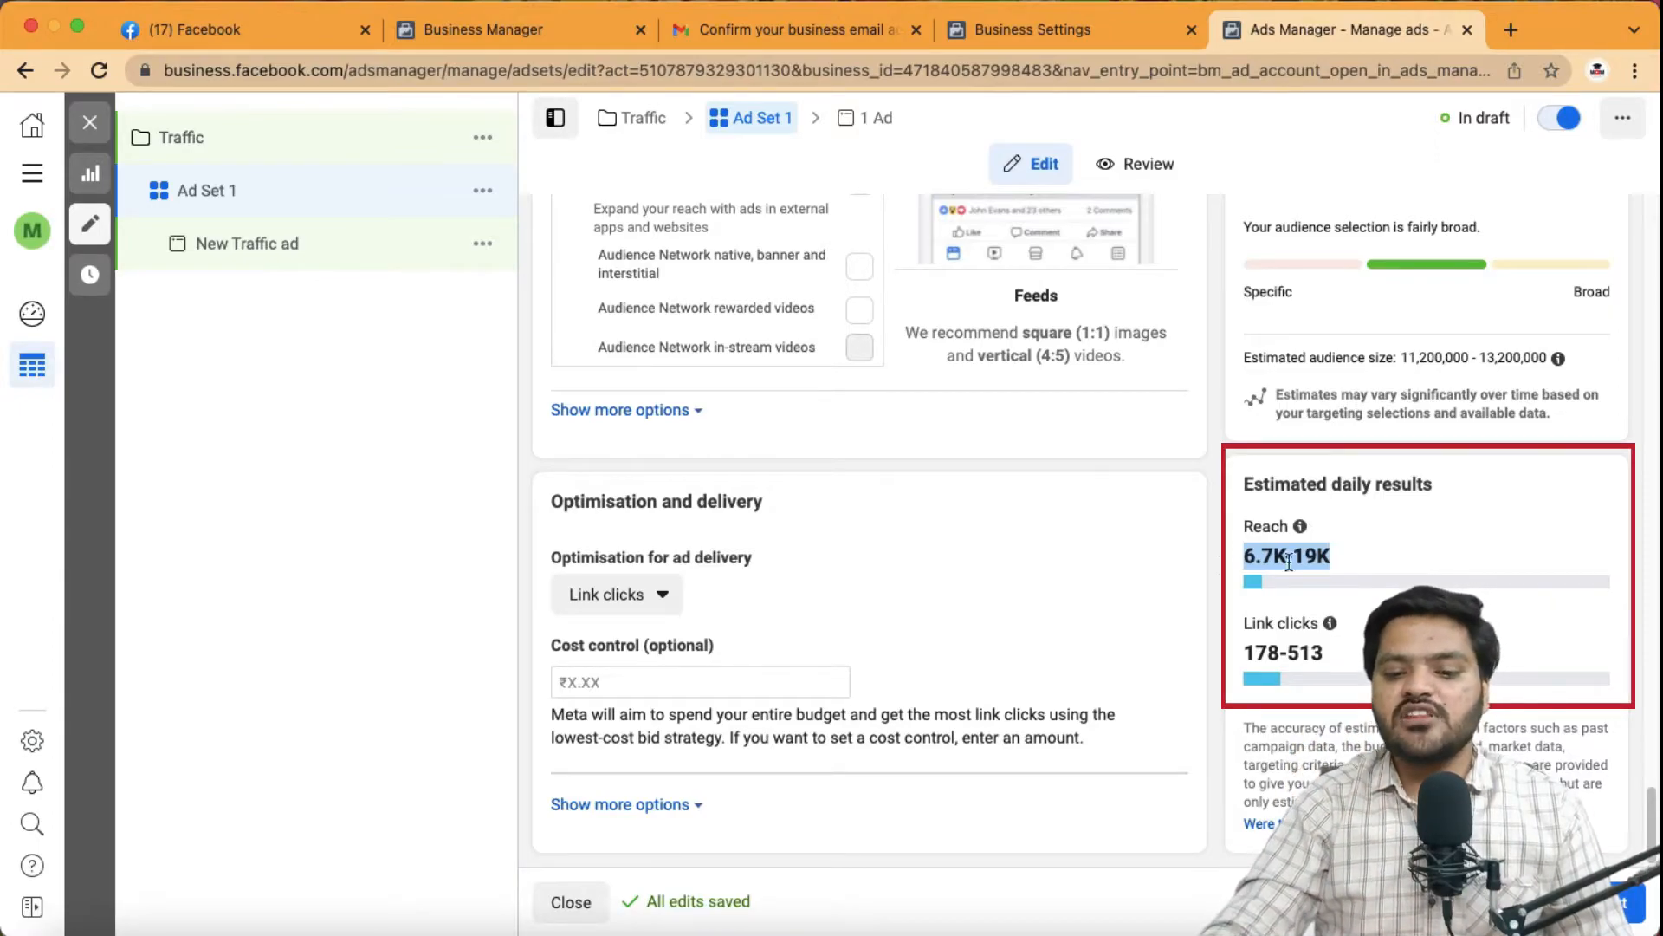
pyautogui.click(1248, 559)
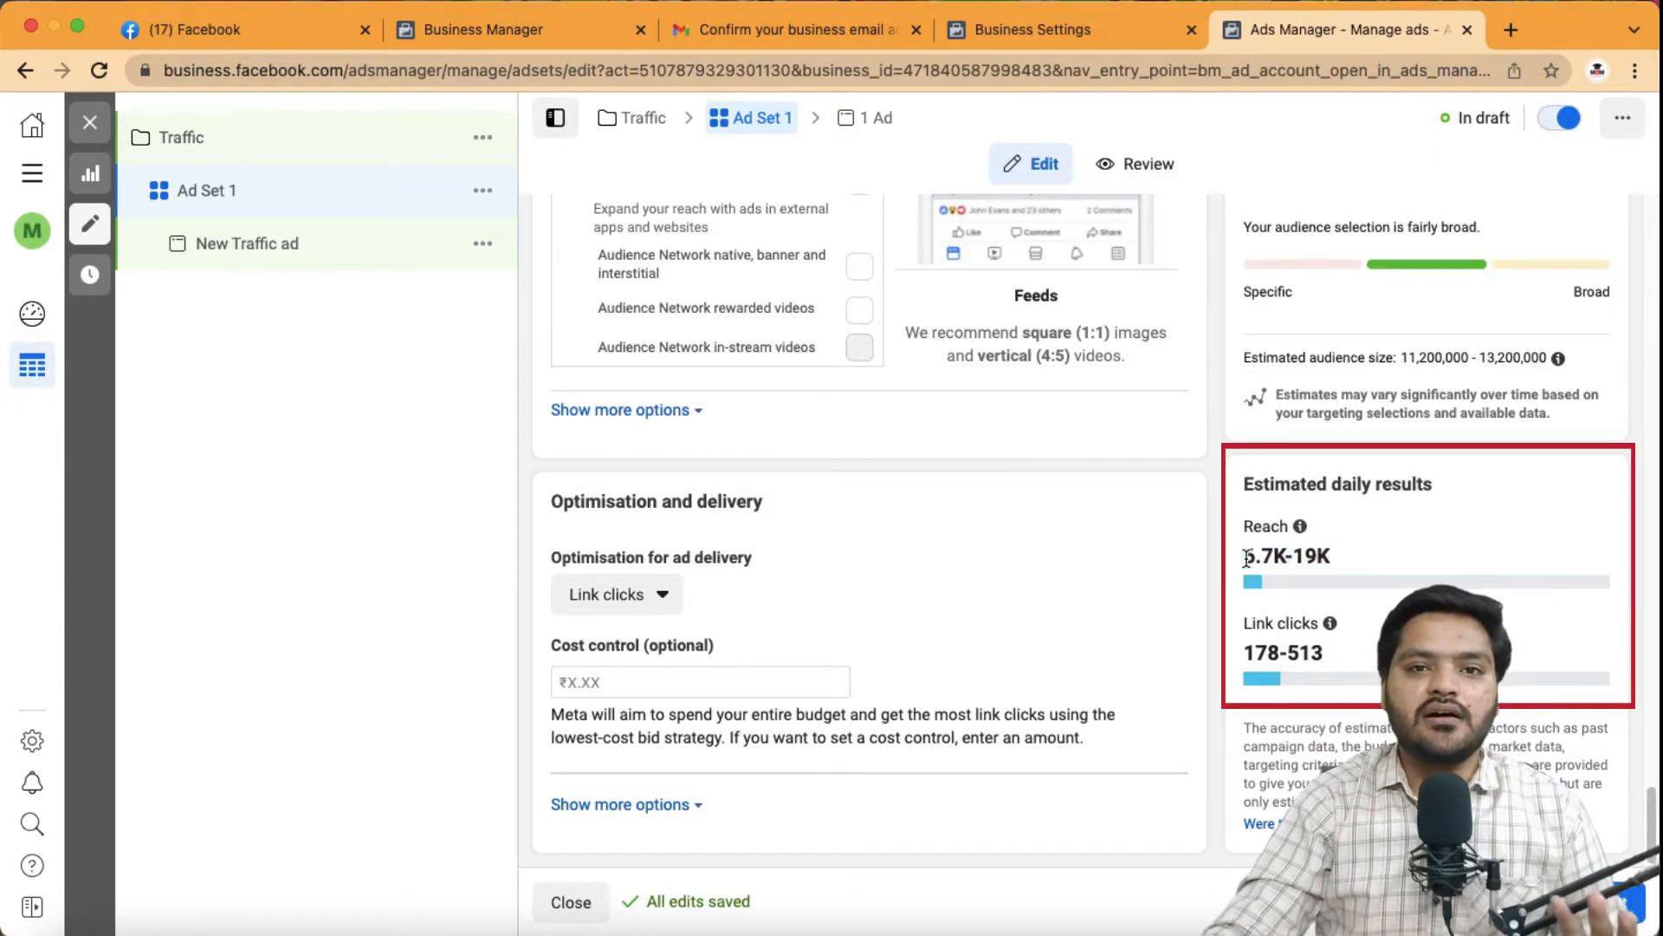
pyautogui.moveTo(1248, 558); pyautogui.dragTo(1411, 559)
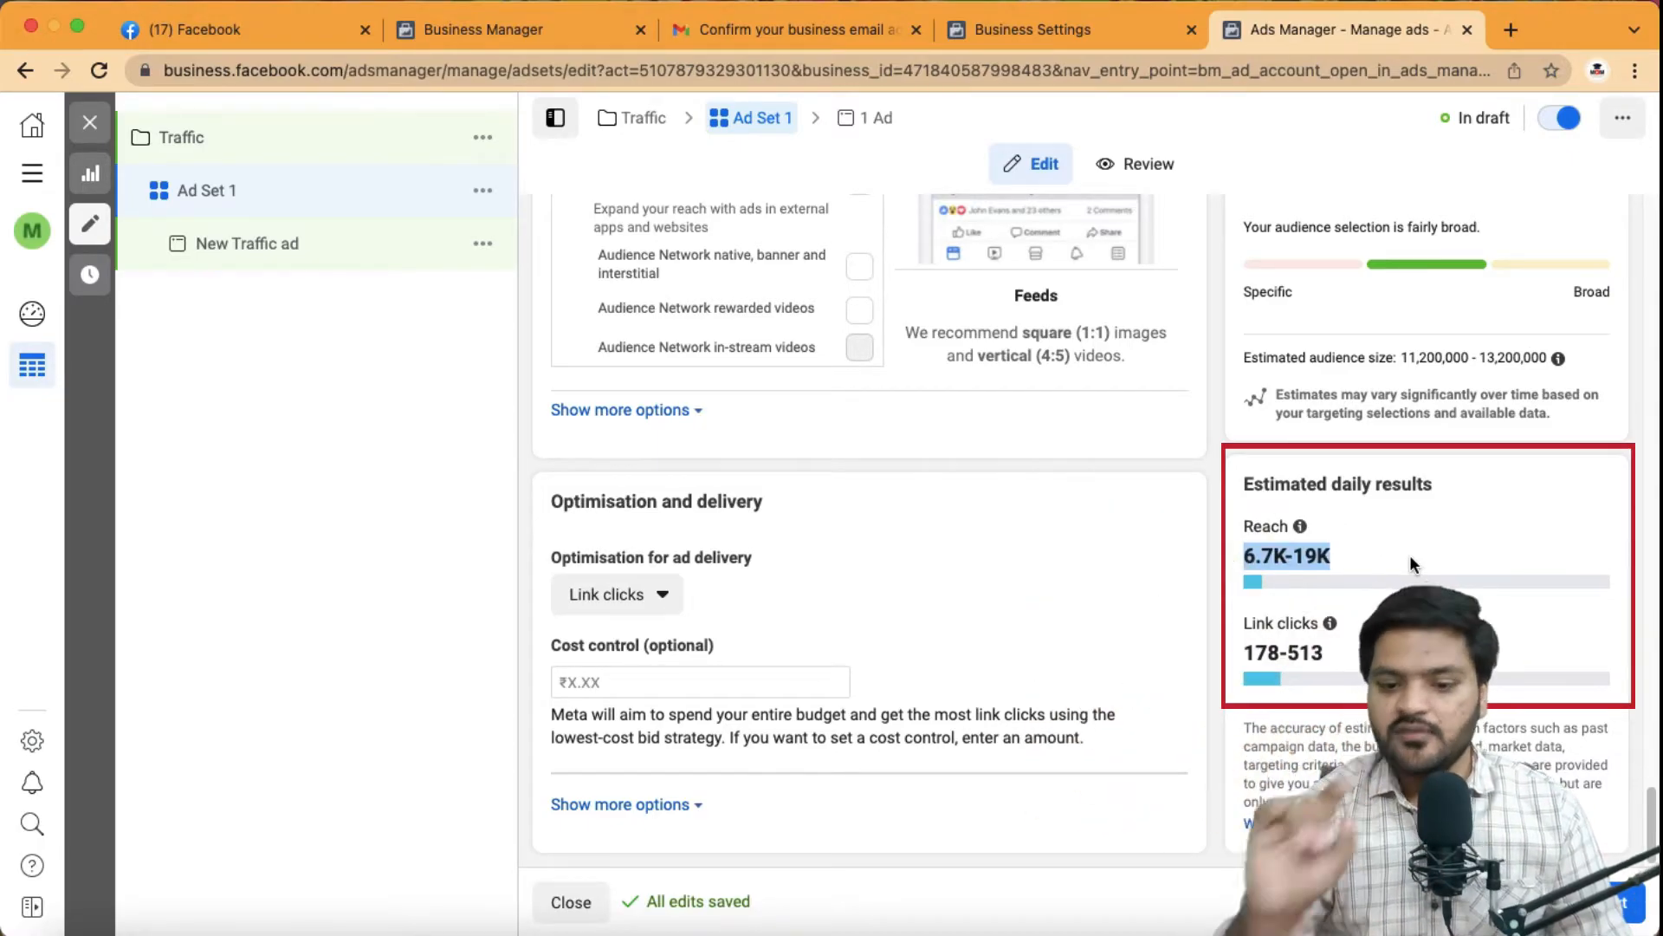
pyautogui.click(1253, 652)
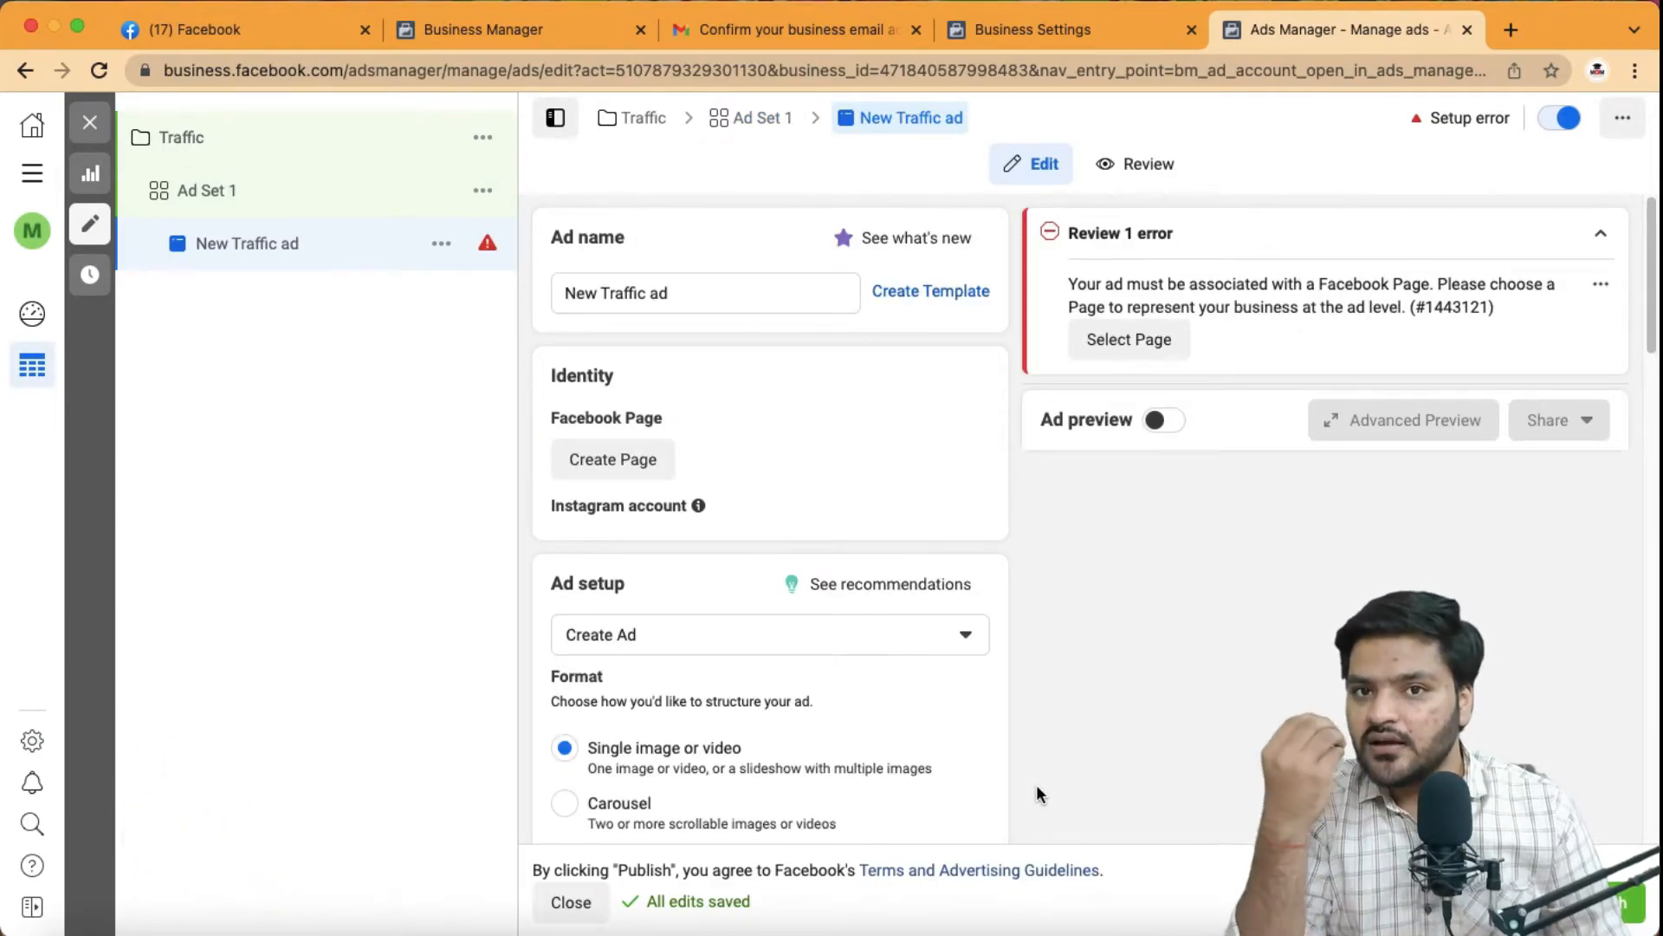
# Step: Rename the new traffic ad as Image Ad
pyautogui.click(667, 293)
pyautogui.moveTo(667, 293); pyautogui.dragTo(559, 290)
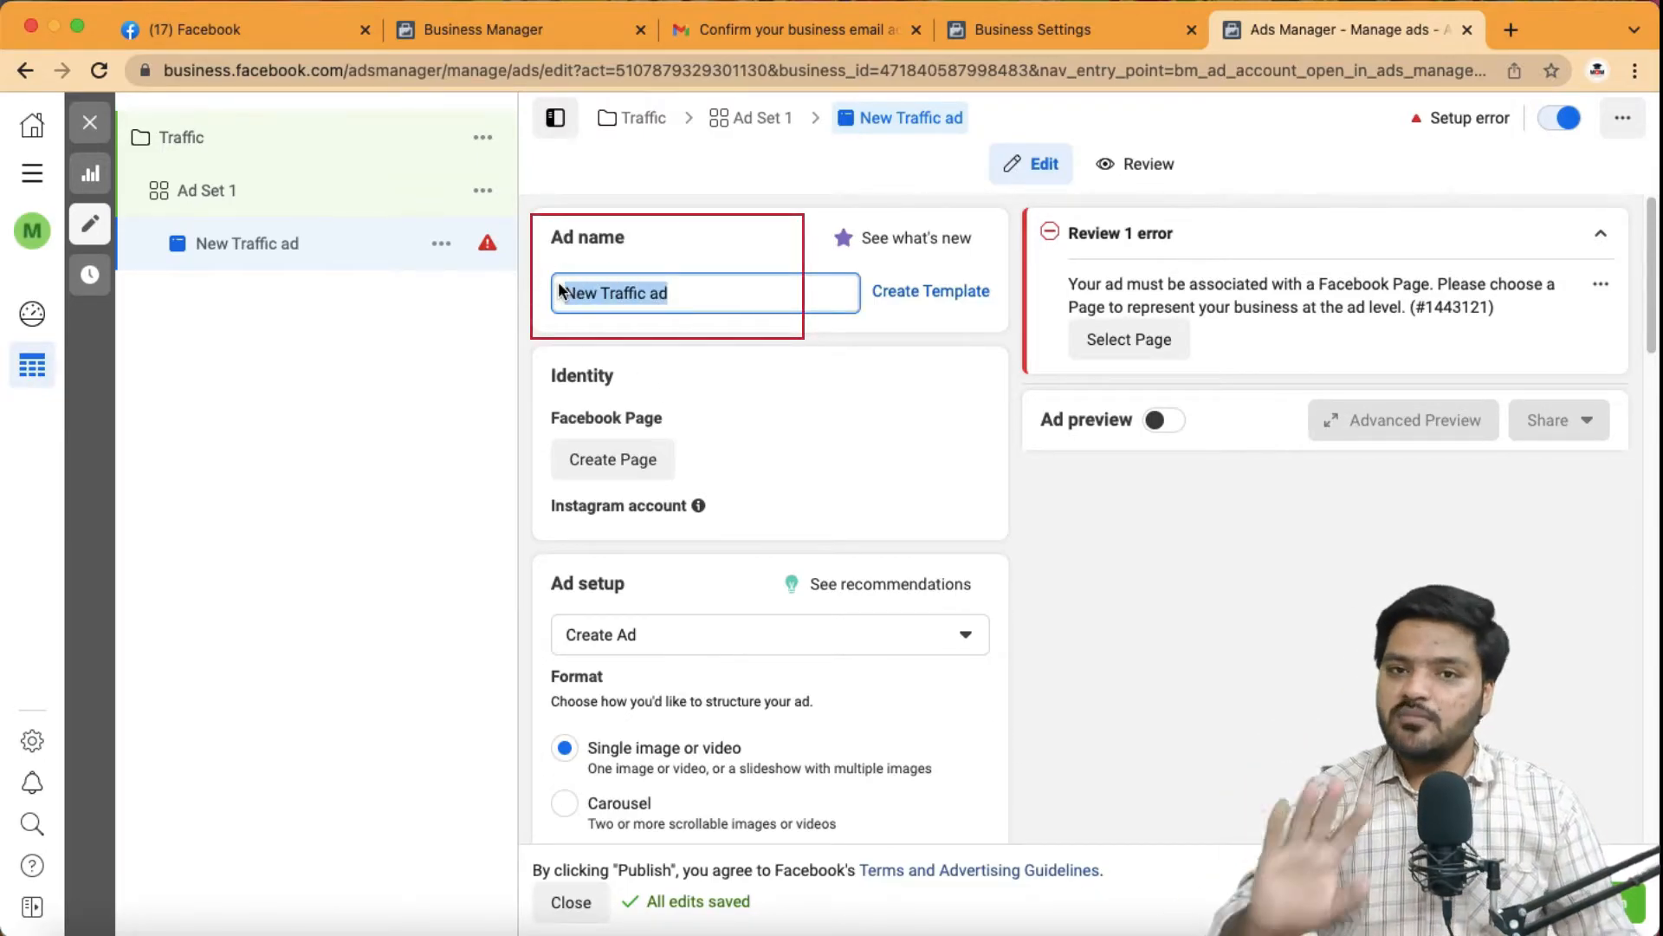
pyautogui.write('A')
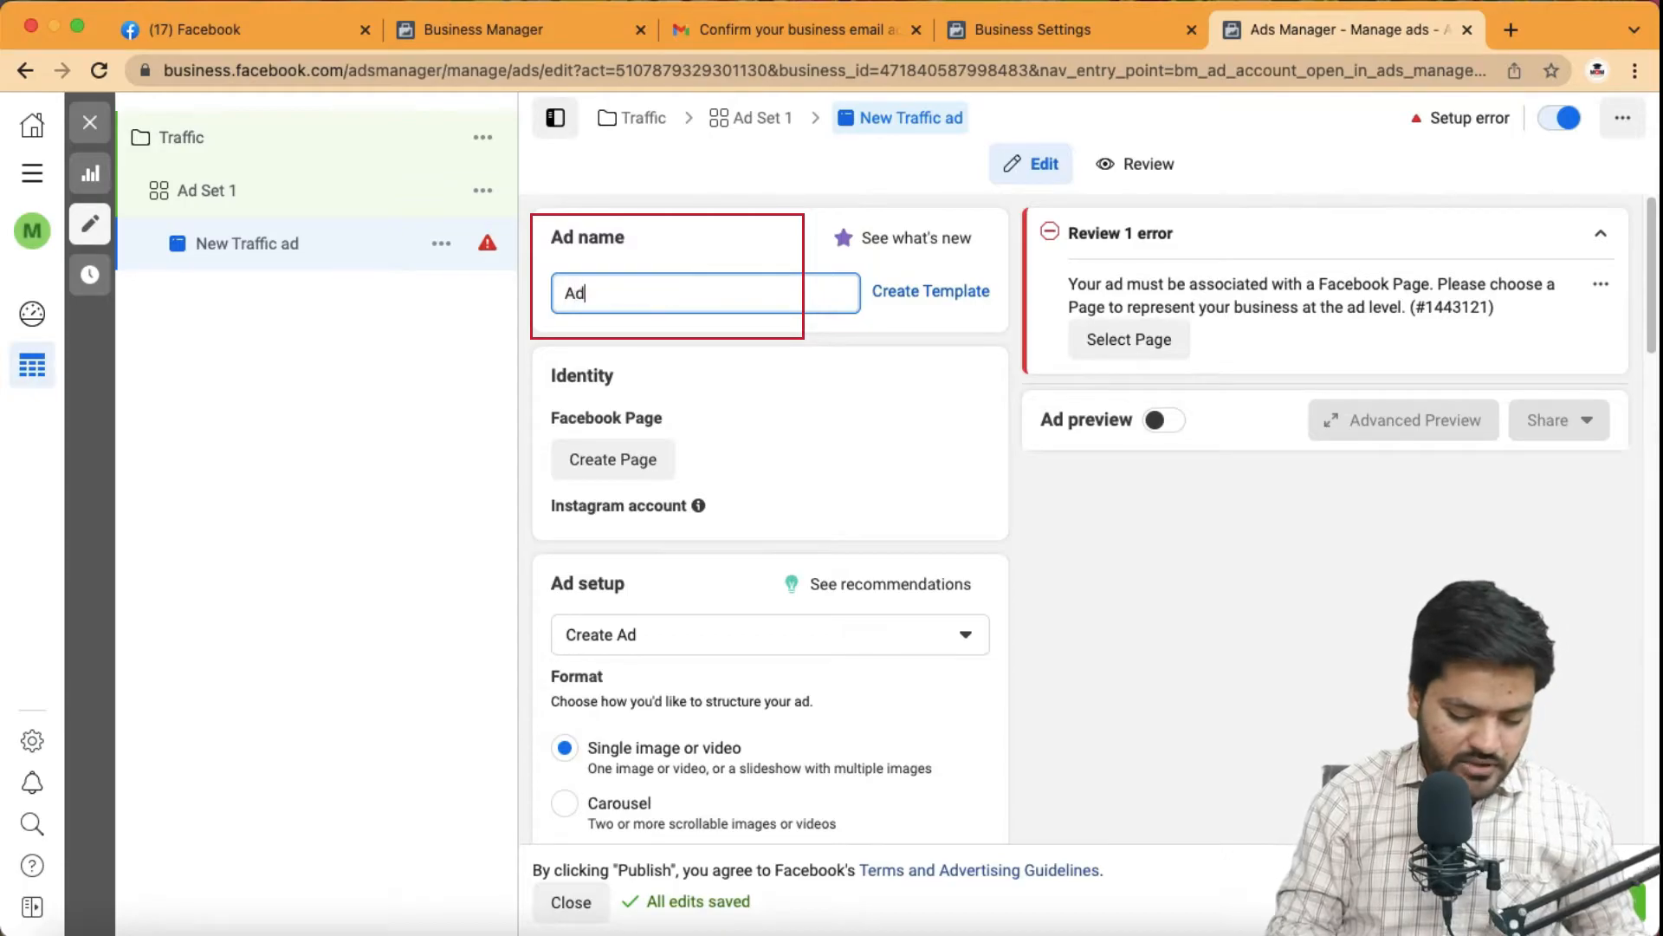
pyautogui.press('BackSpace')
pyautogui.write('Imaghe')
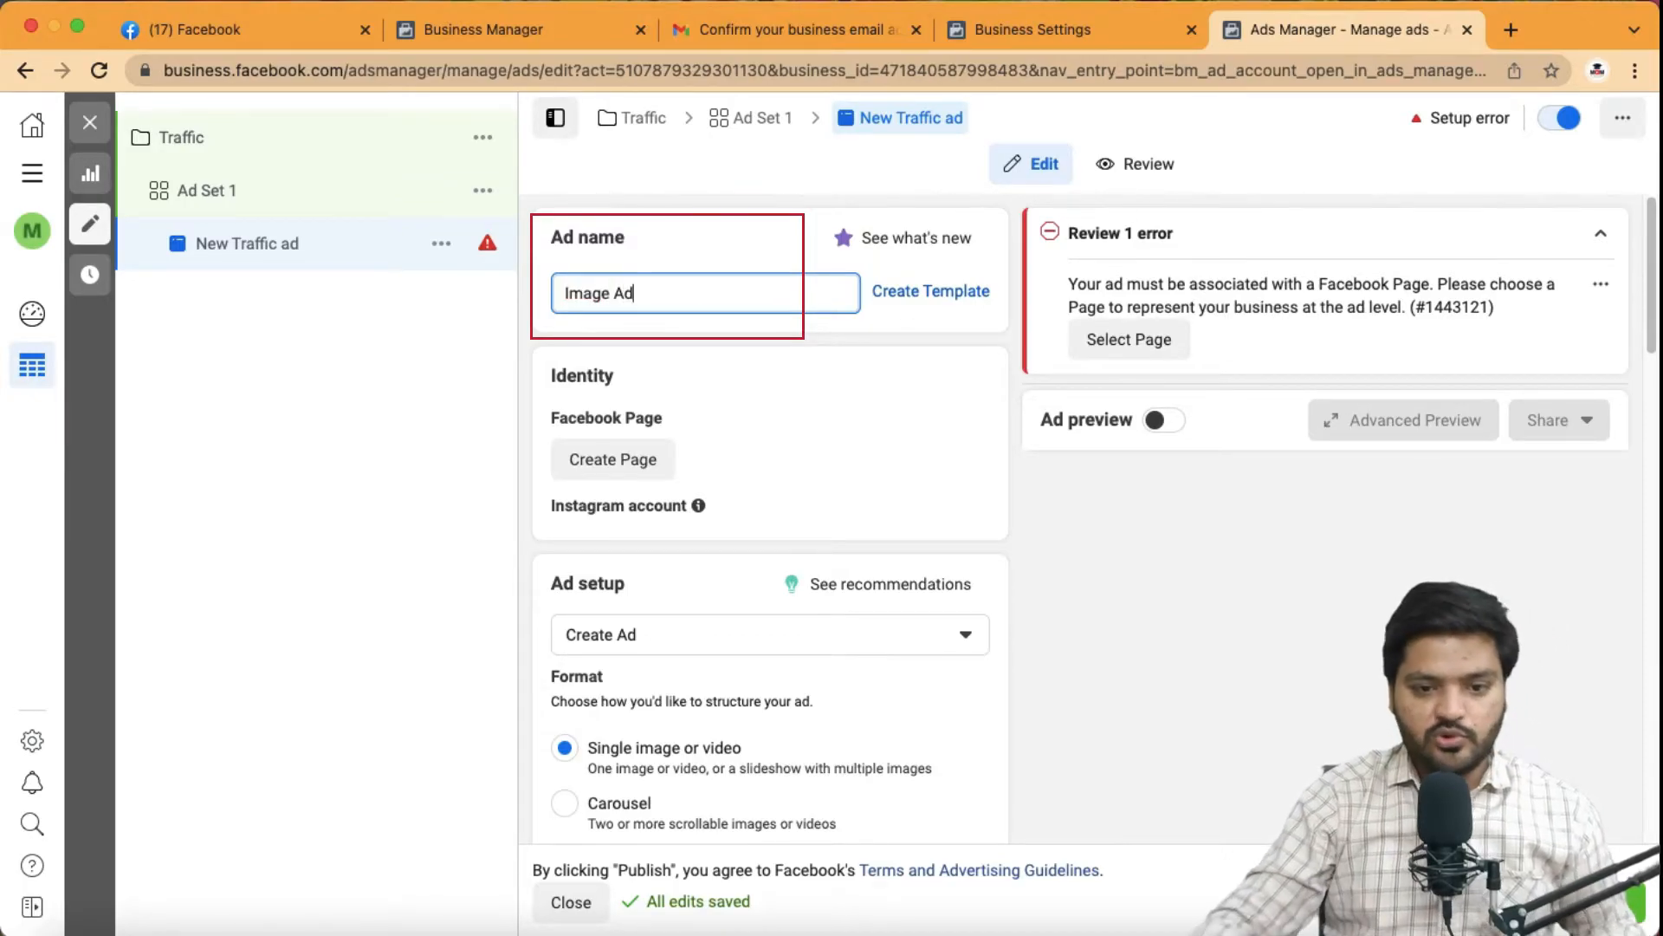
pyautogui.write(' Ad')
# Step: Review the ad's format options and the kinds of media that can be added to its creative
pyautogui.scroll(-3, 558, 324)
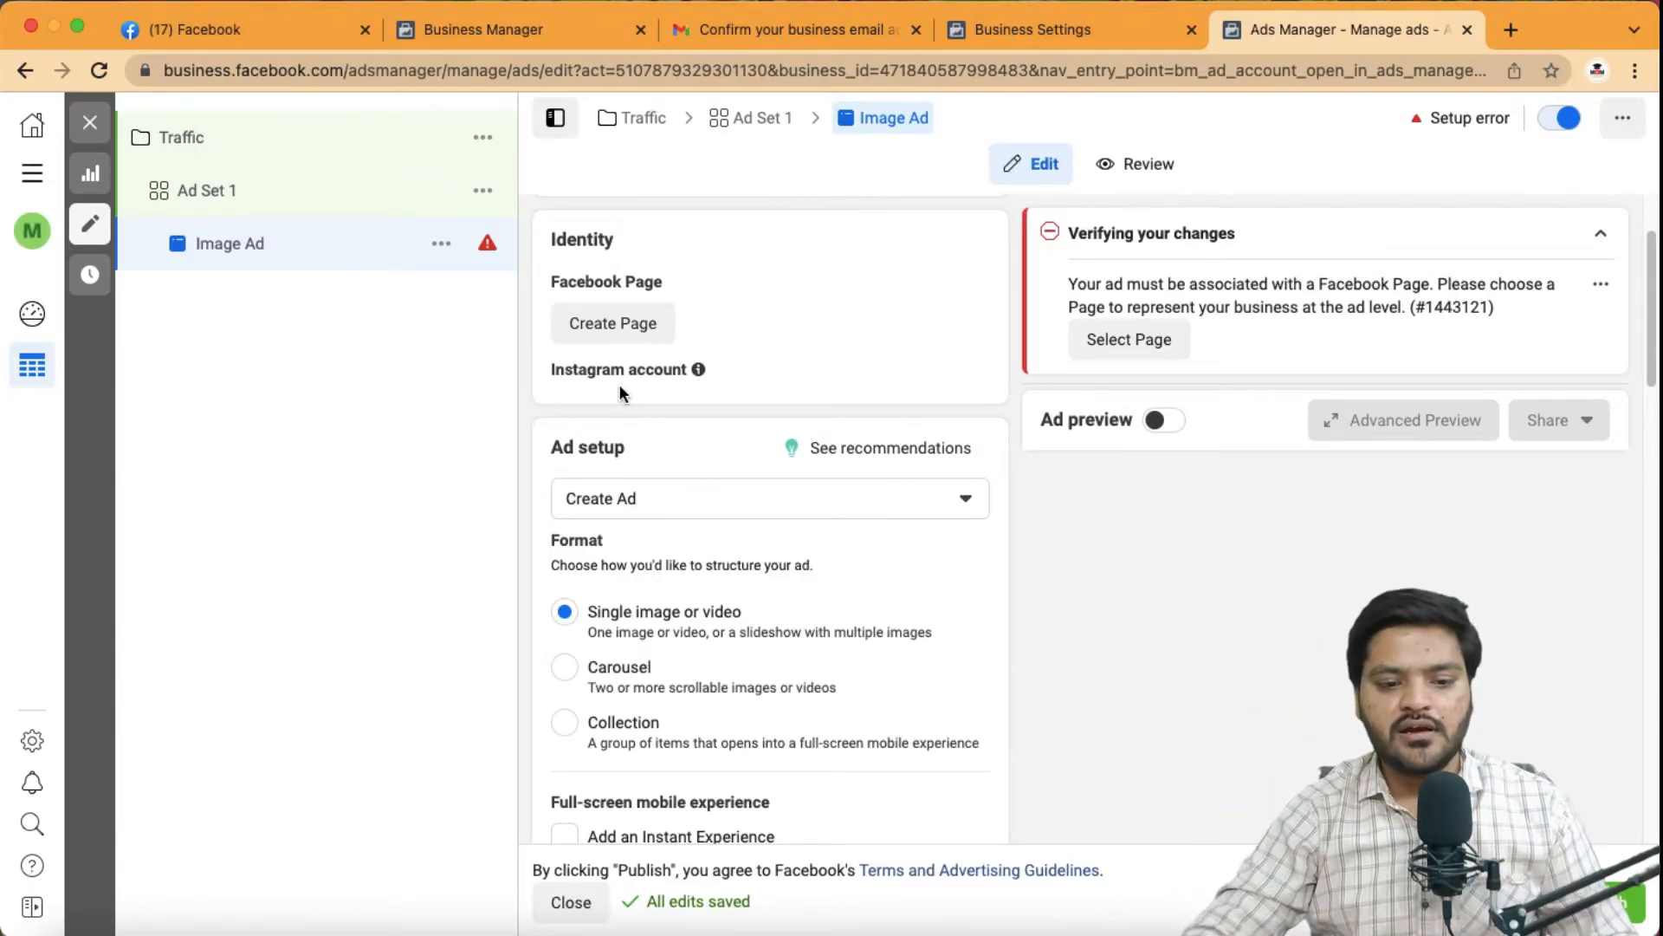
pyautogui.scroll(-3, 620, 385)
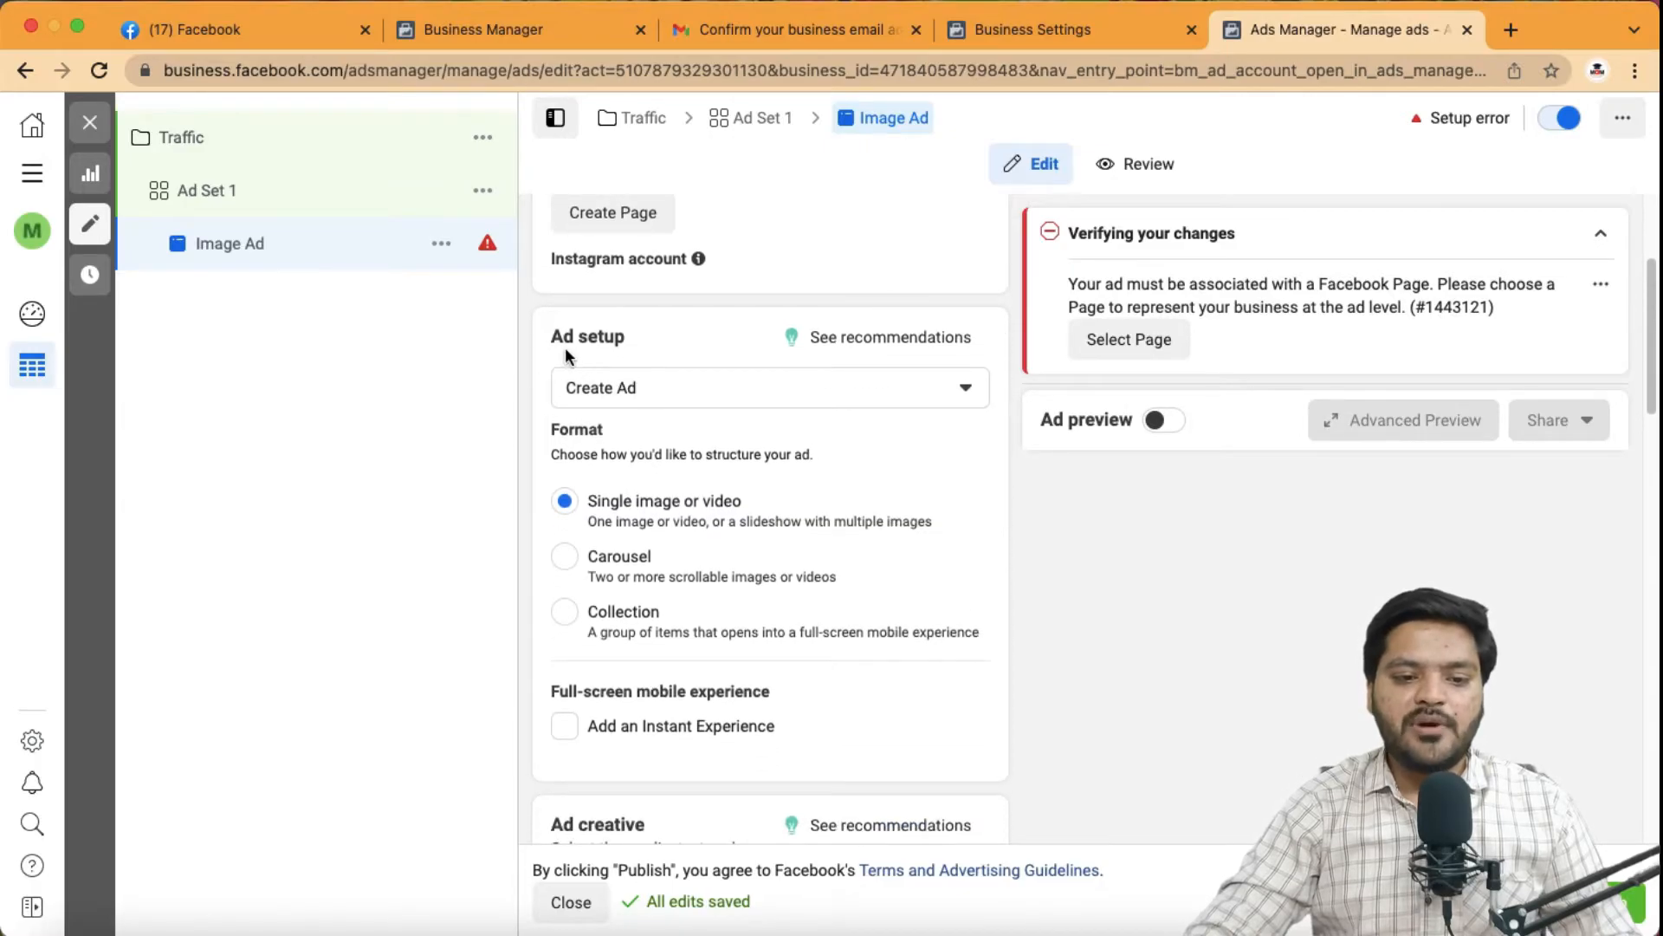
pyautogui.scroll(-1, 550, 416)
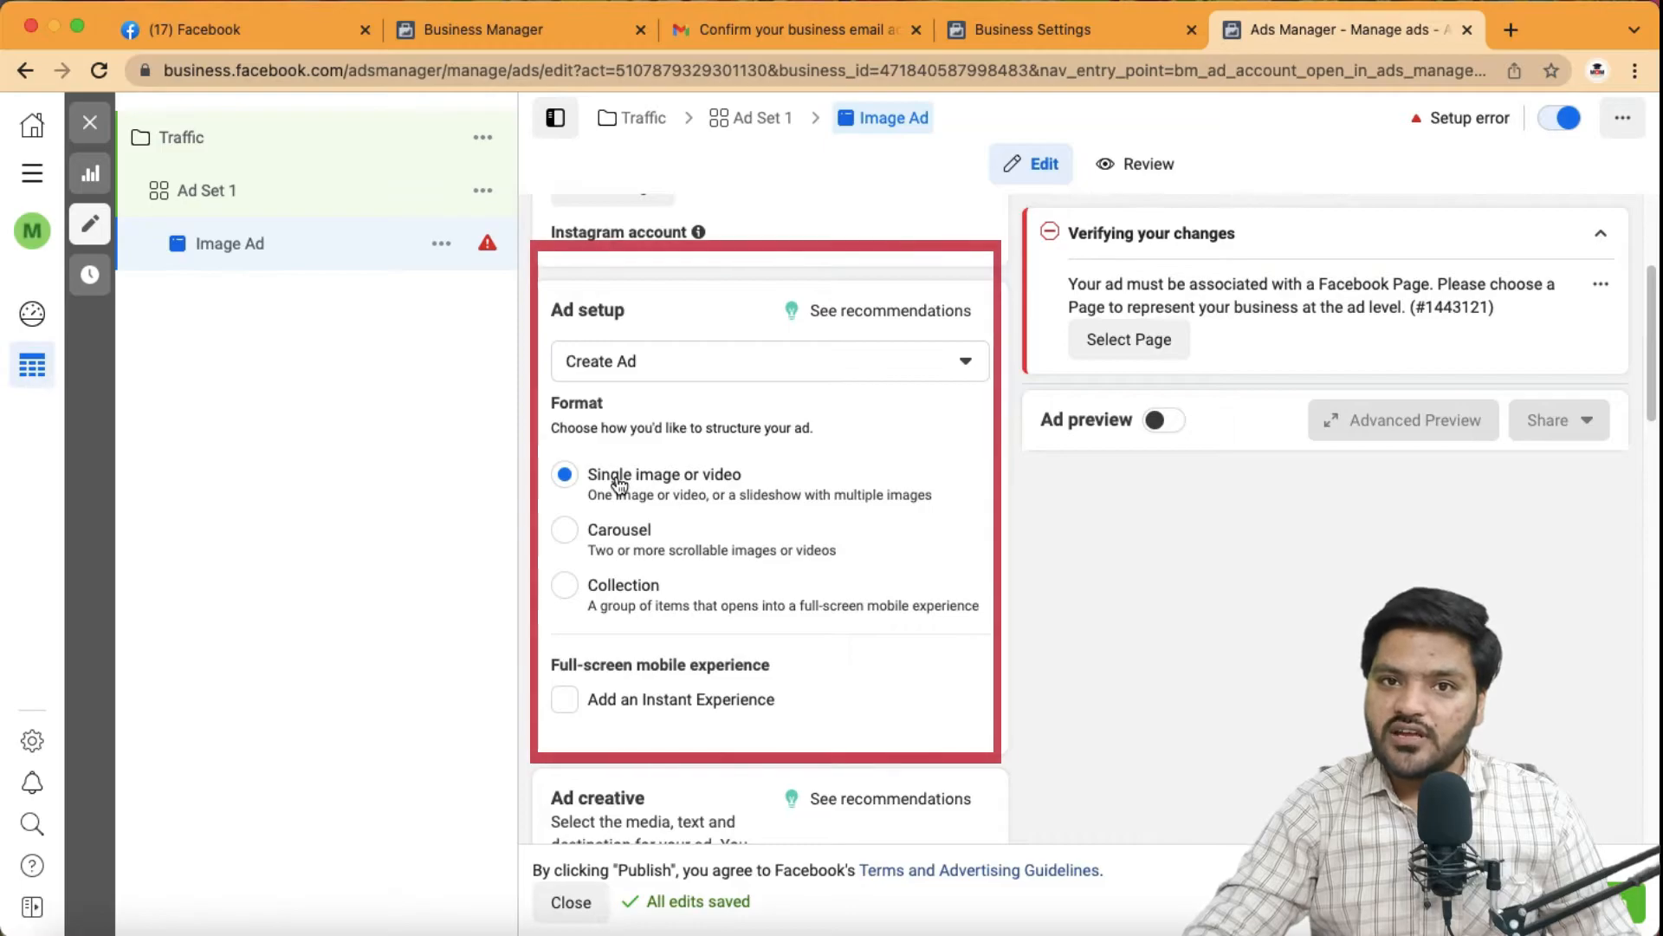
pyautogui.scroll(-1, 620, 503)
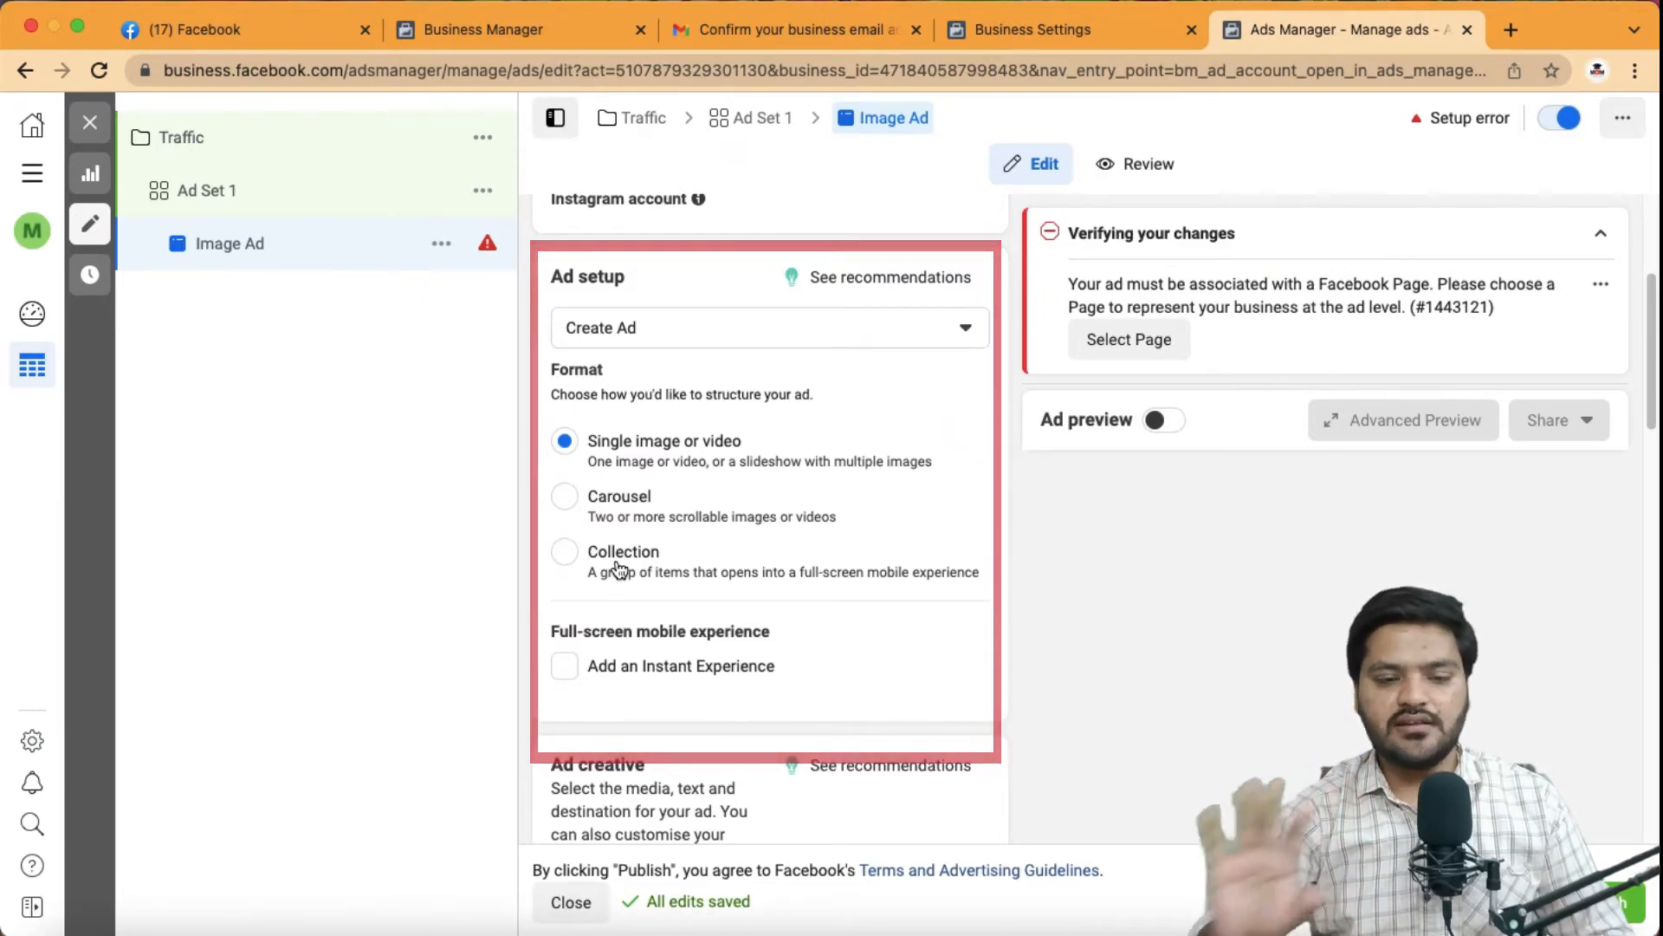
pyautogui.scroll(-5, 617, 569)
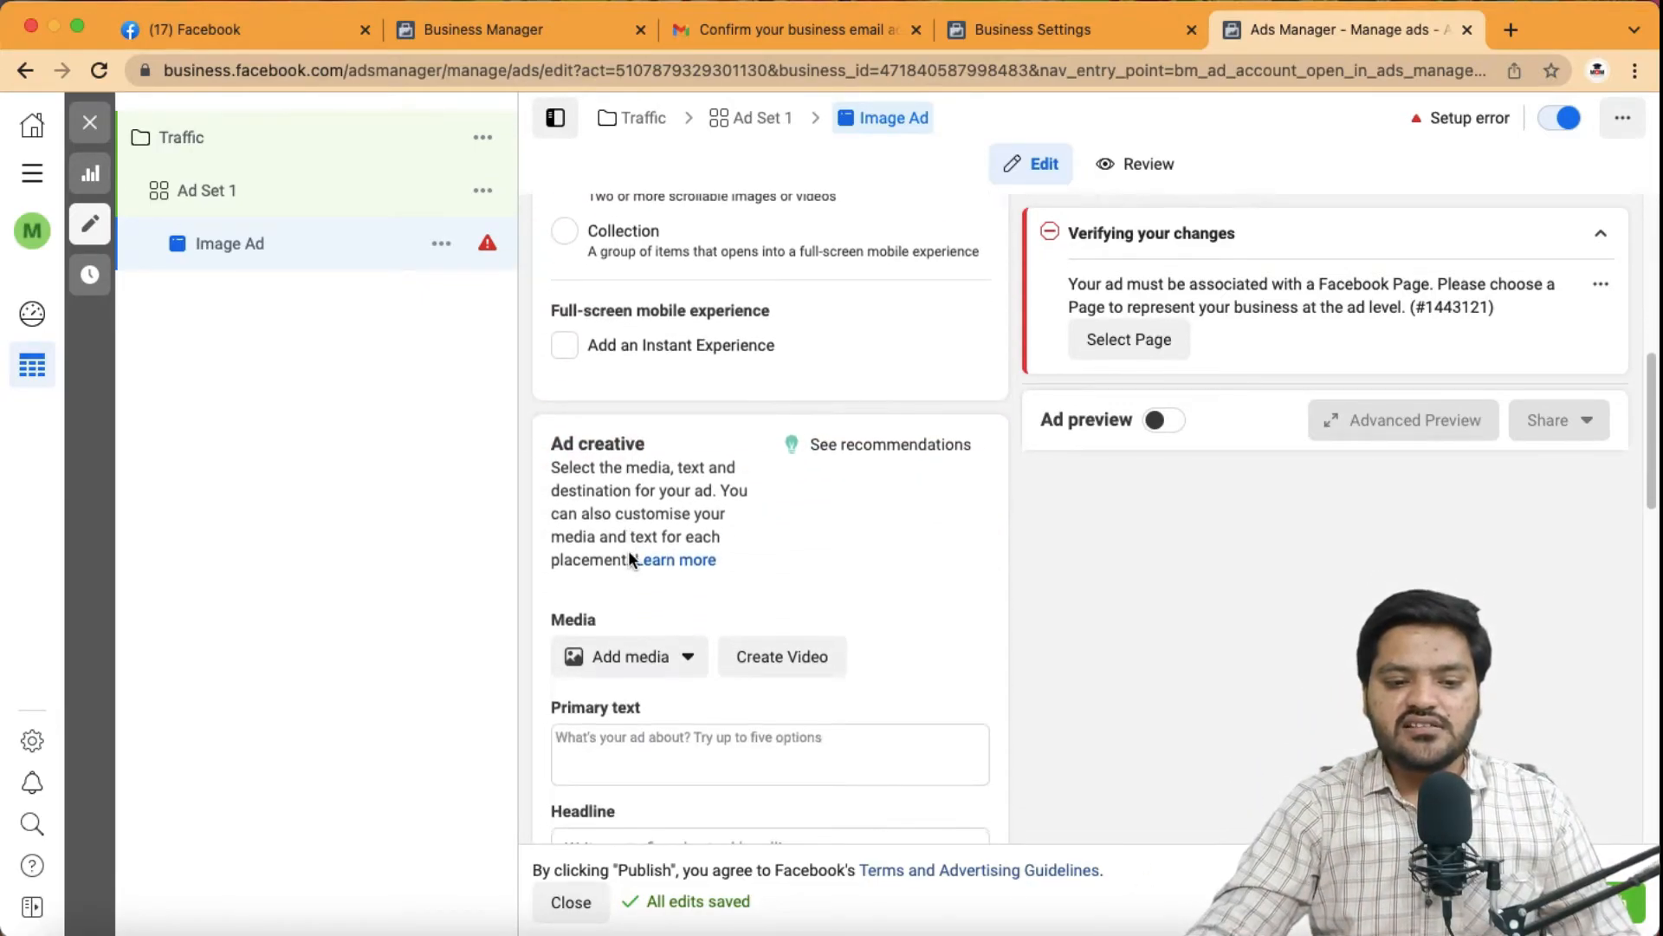
pyautogui.scroll(-3, 630, 558)
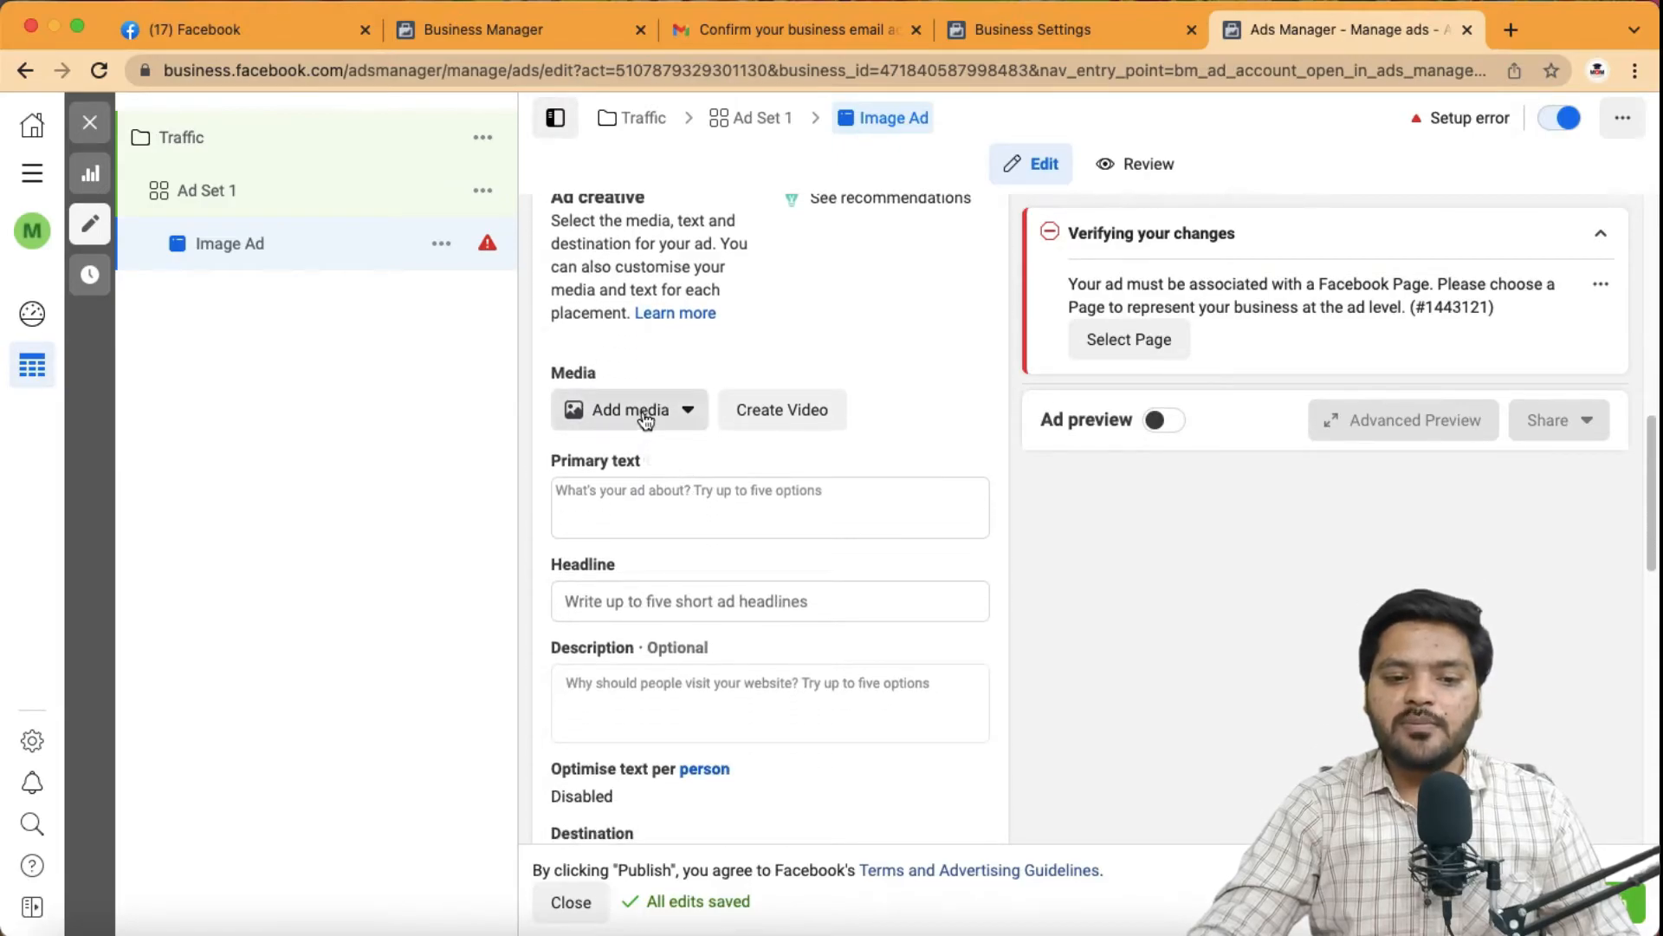
pyautogui.click(645, 416)
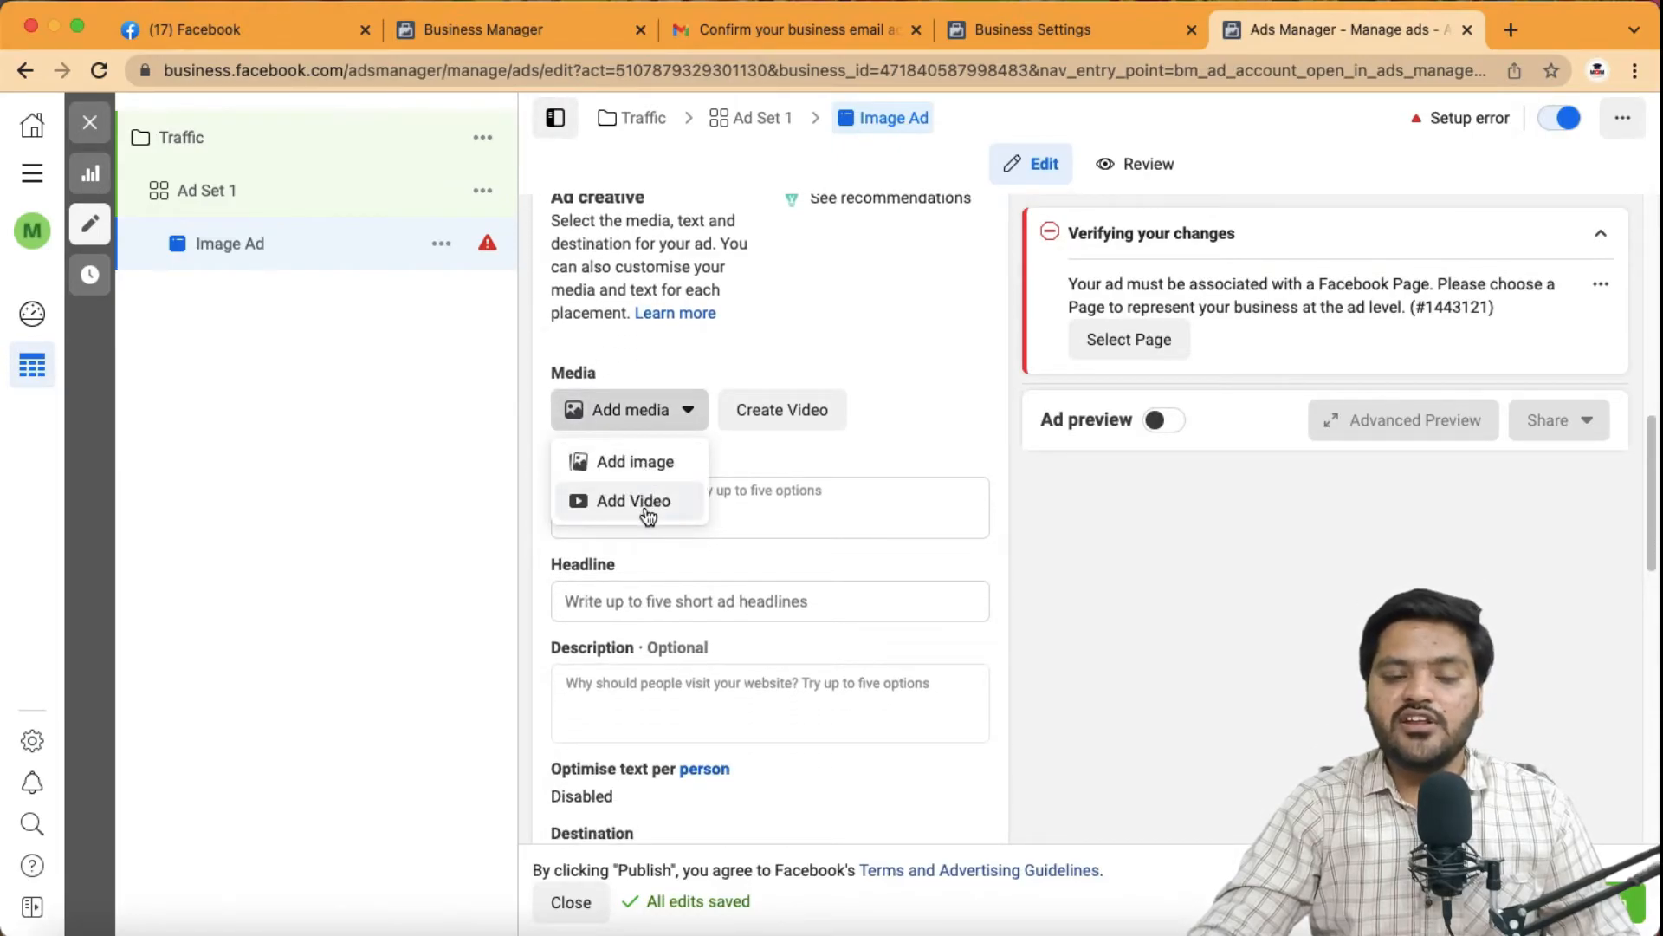
pyautogui.click(657, 370)
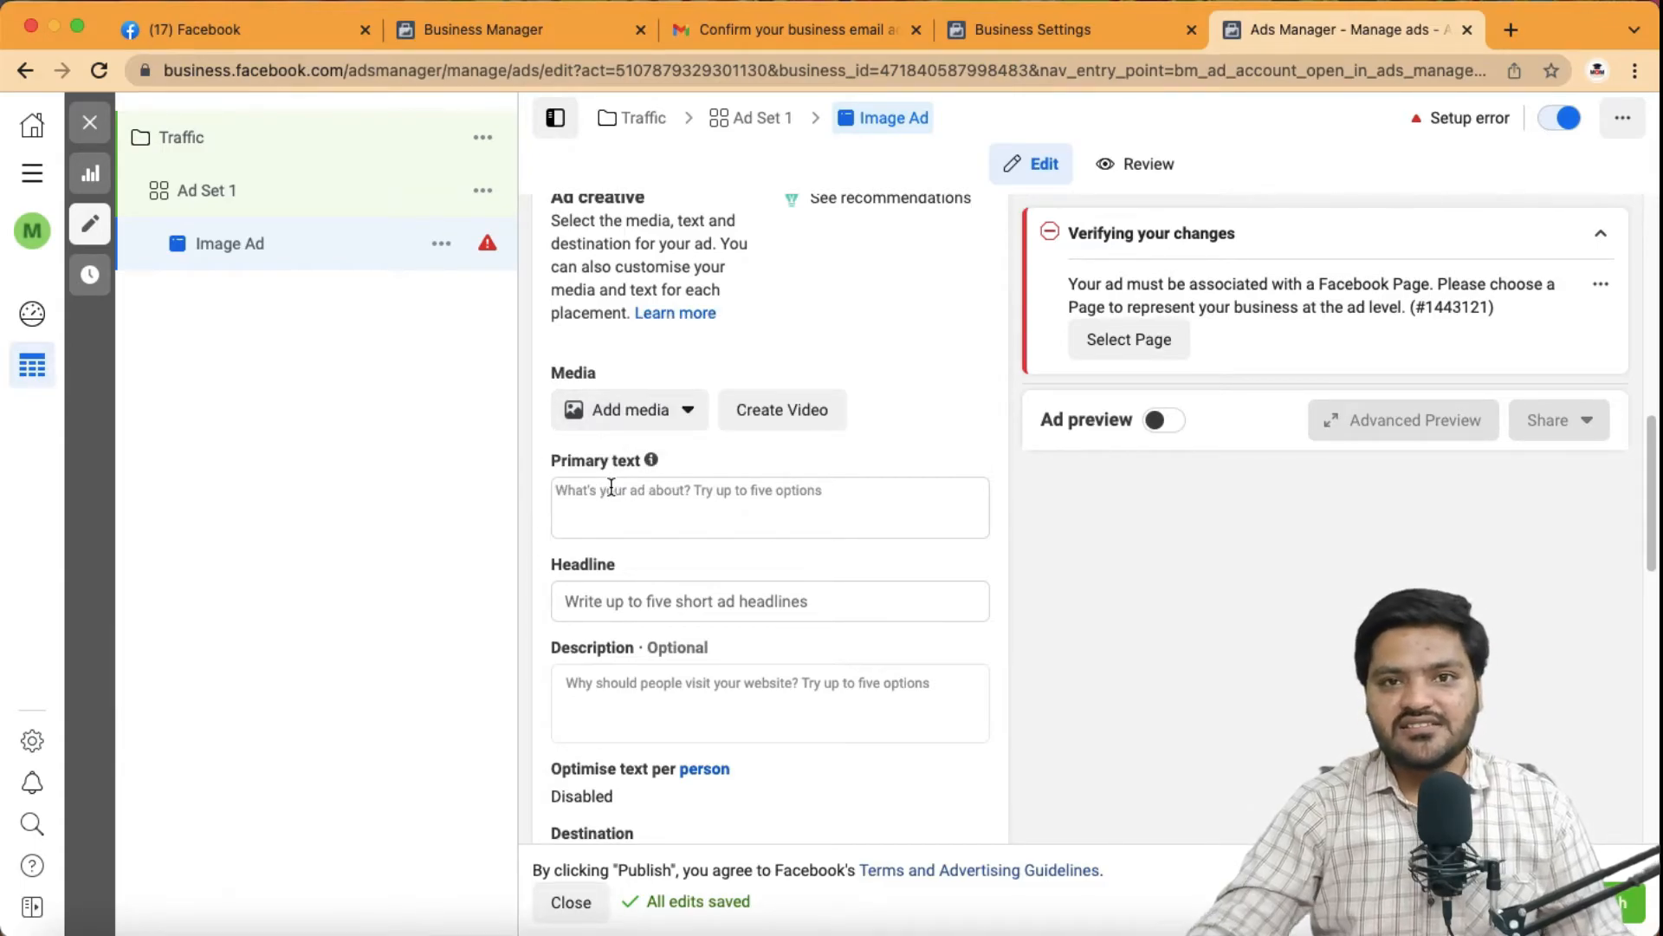
# Step: Examine the ad's primary text, headline, description and destination settings, including the website URL
pyautogui.scroll(-1, 636, 527)
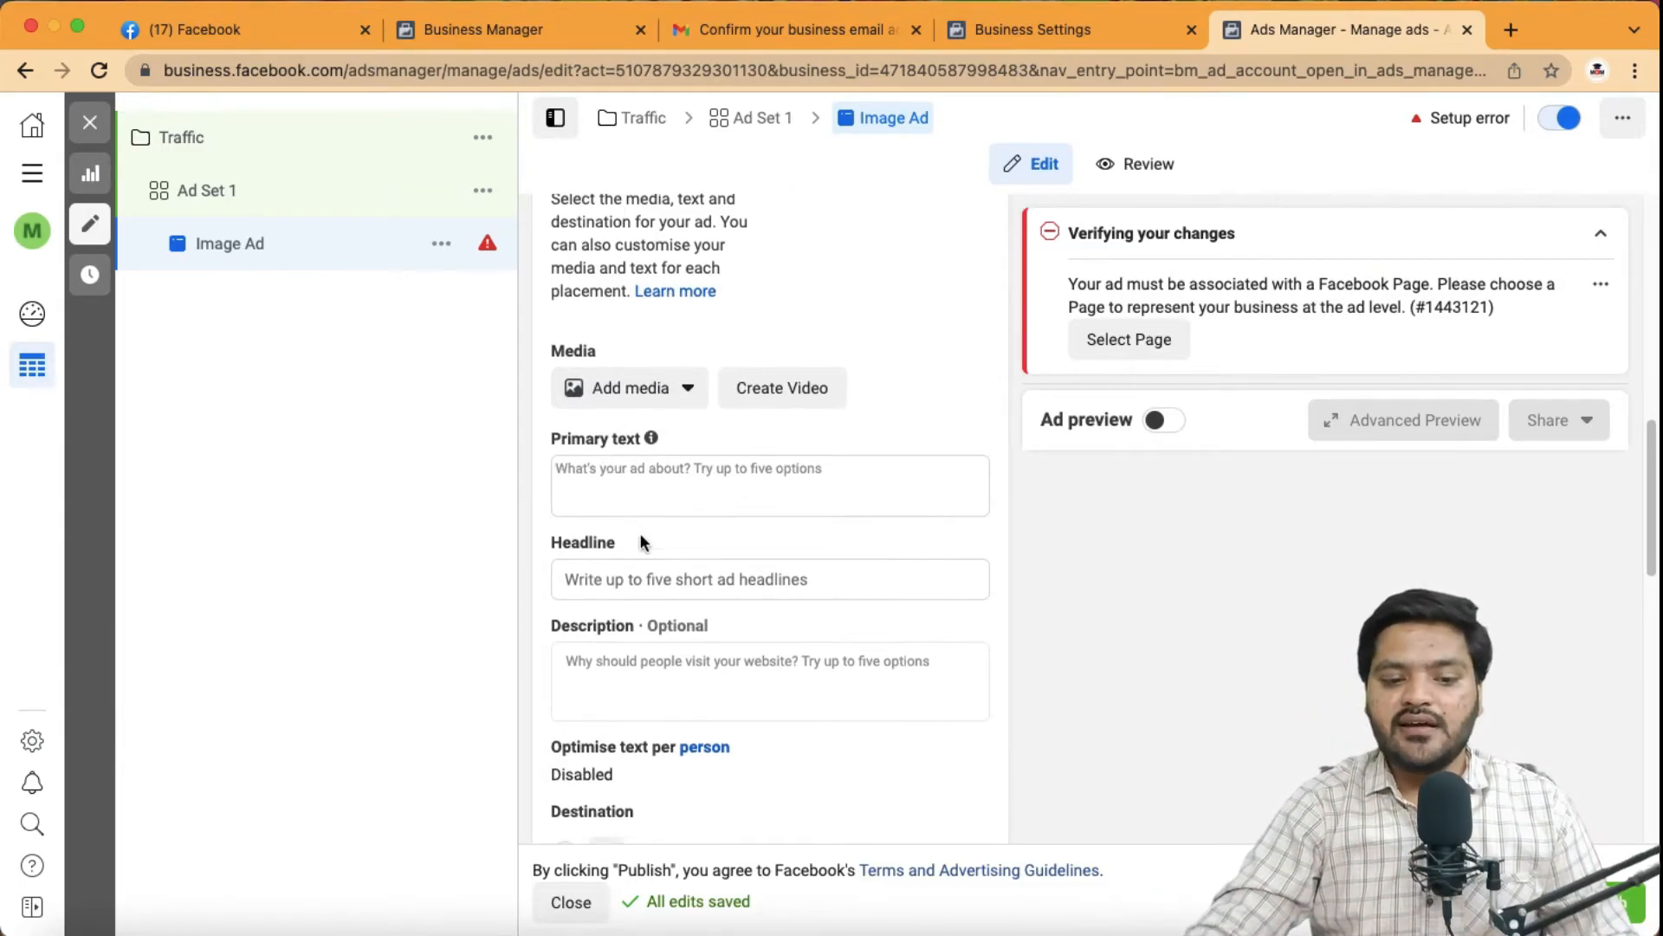
pyautogui.scroll(-1, 676, 580)
pyautogui.scroll(-1, 671, 568)
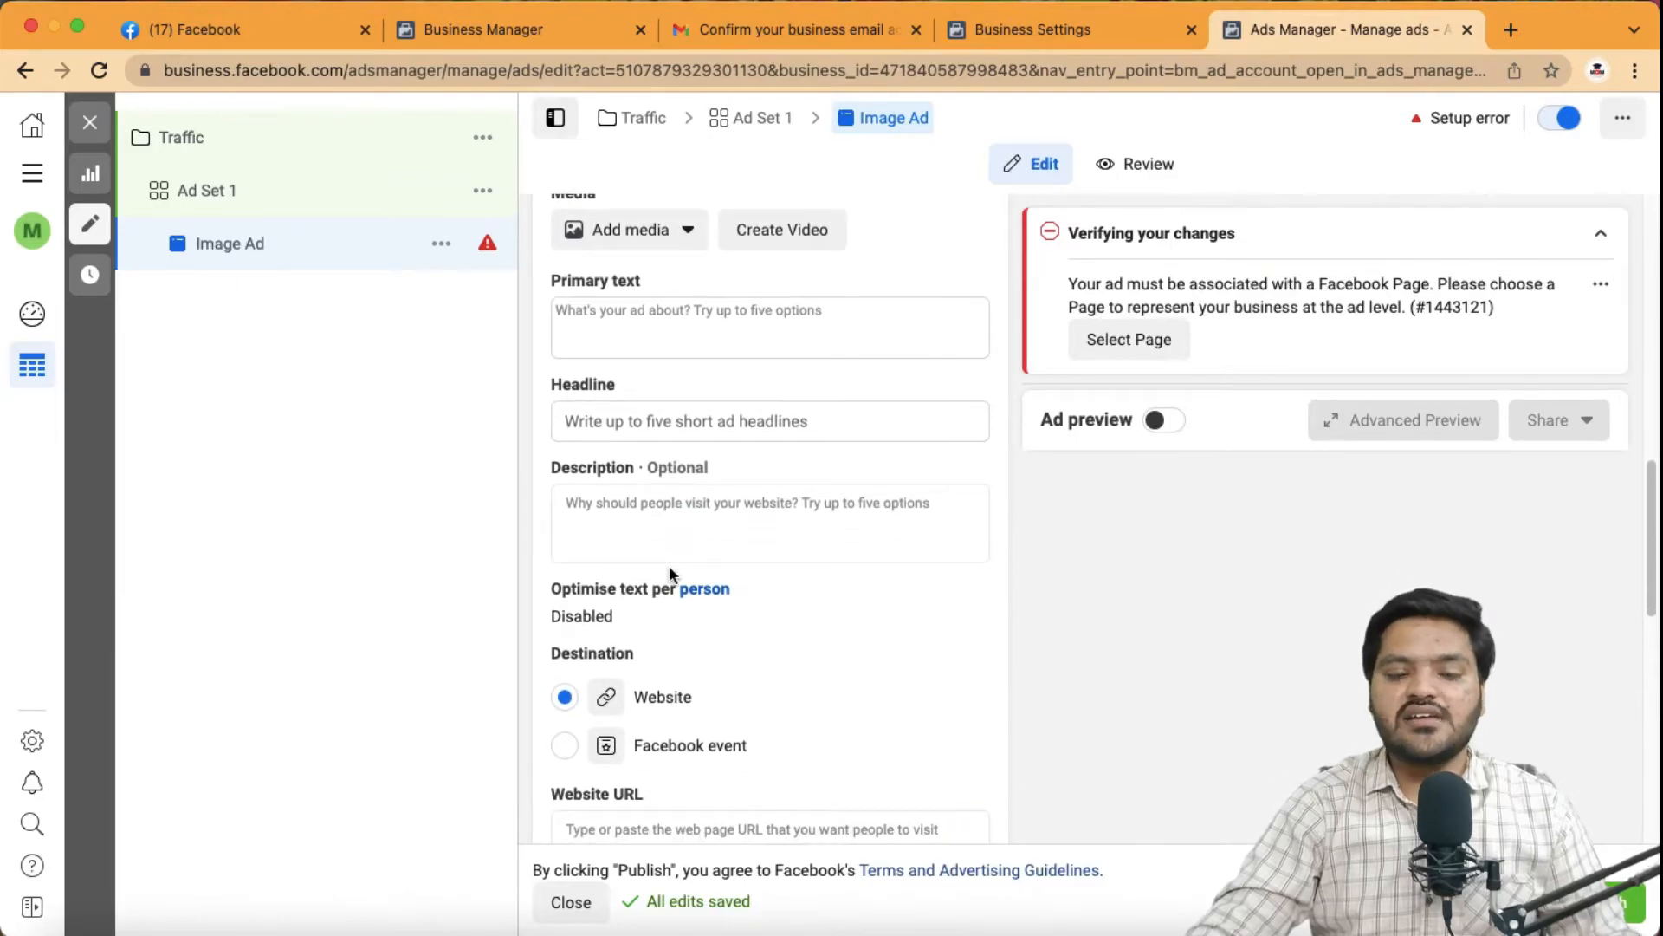
pyautogui.scroll(-1, 668, 572)
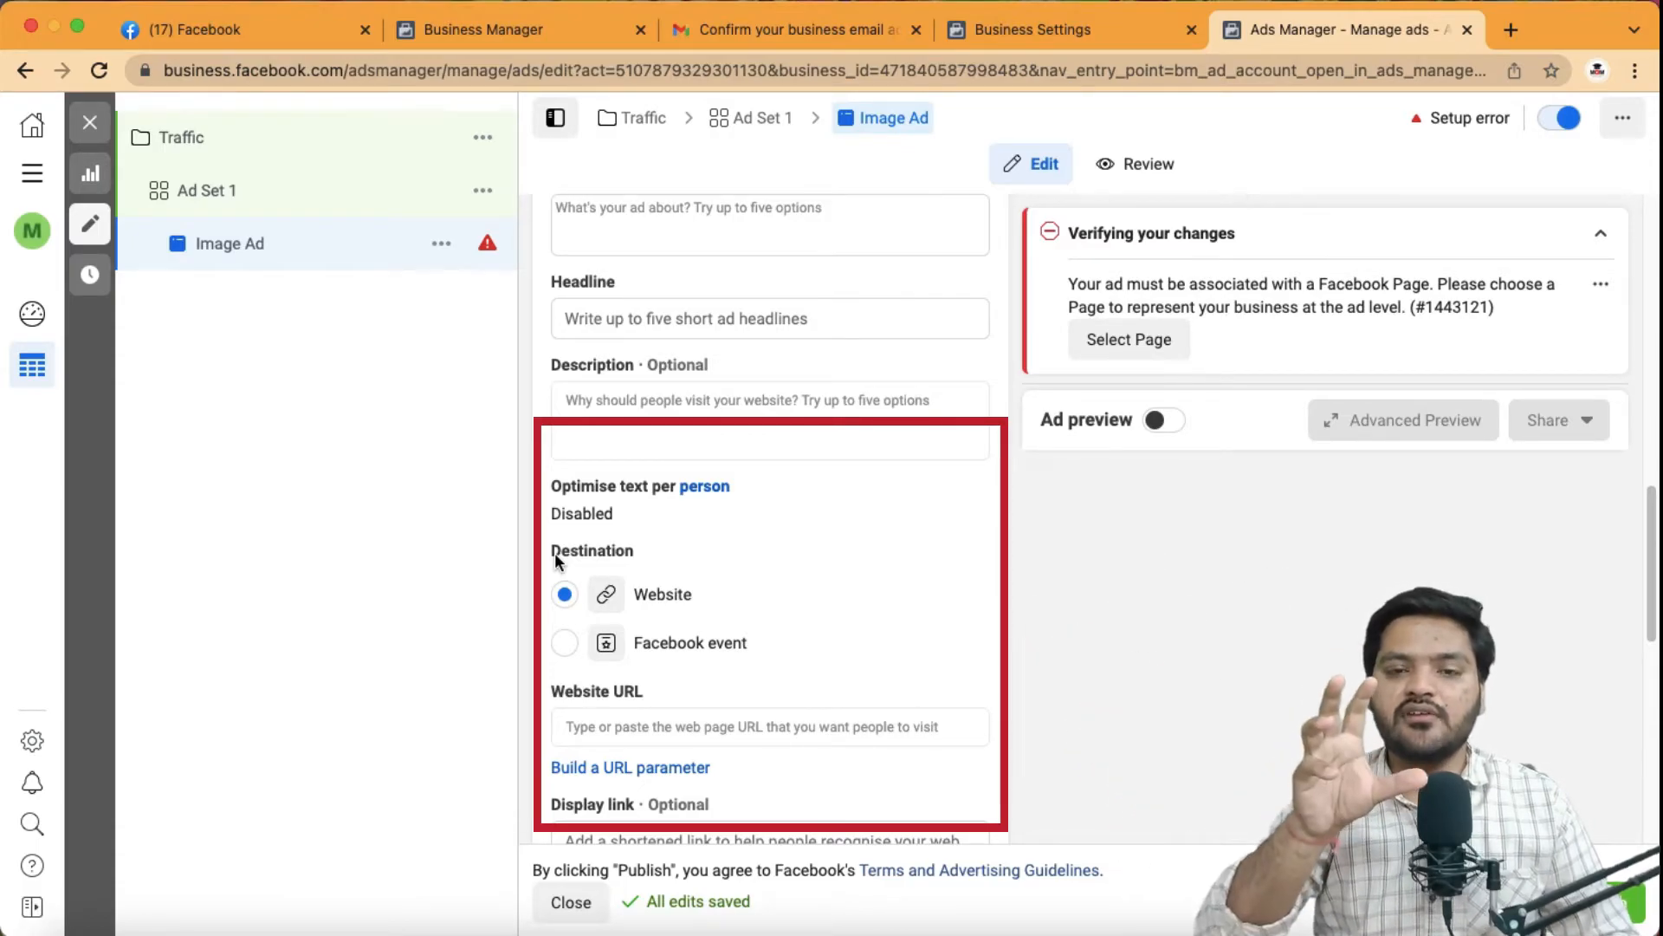
pyautogui.scroll(-1, 554, 553)
pyautogui.click(673, 597)
pyautogui.click(672, 604)
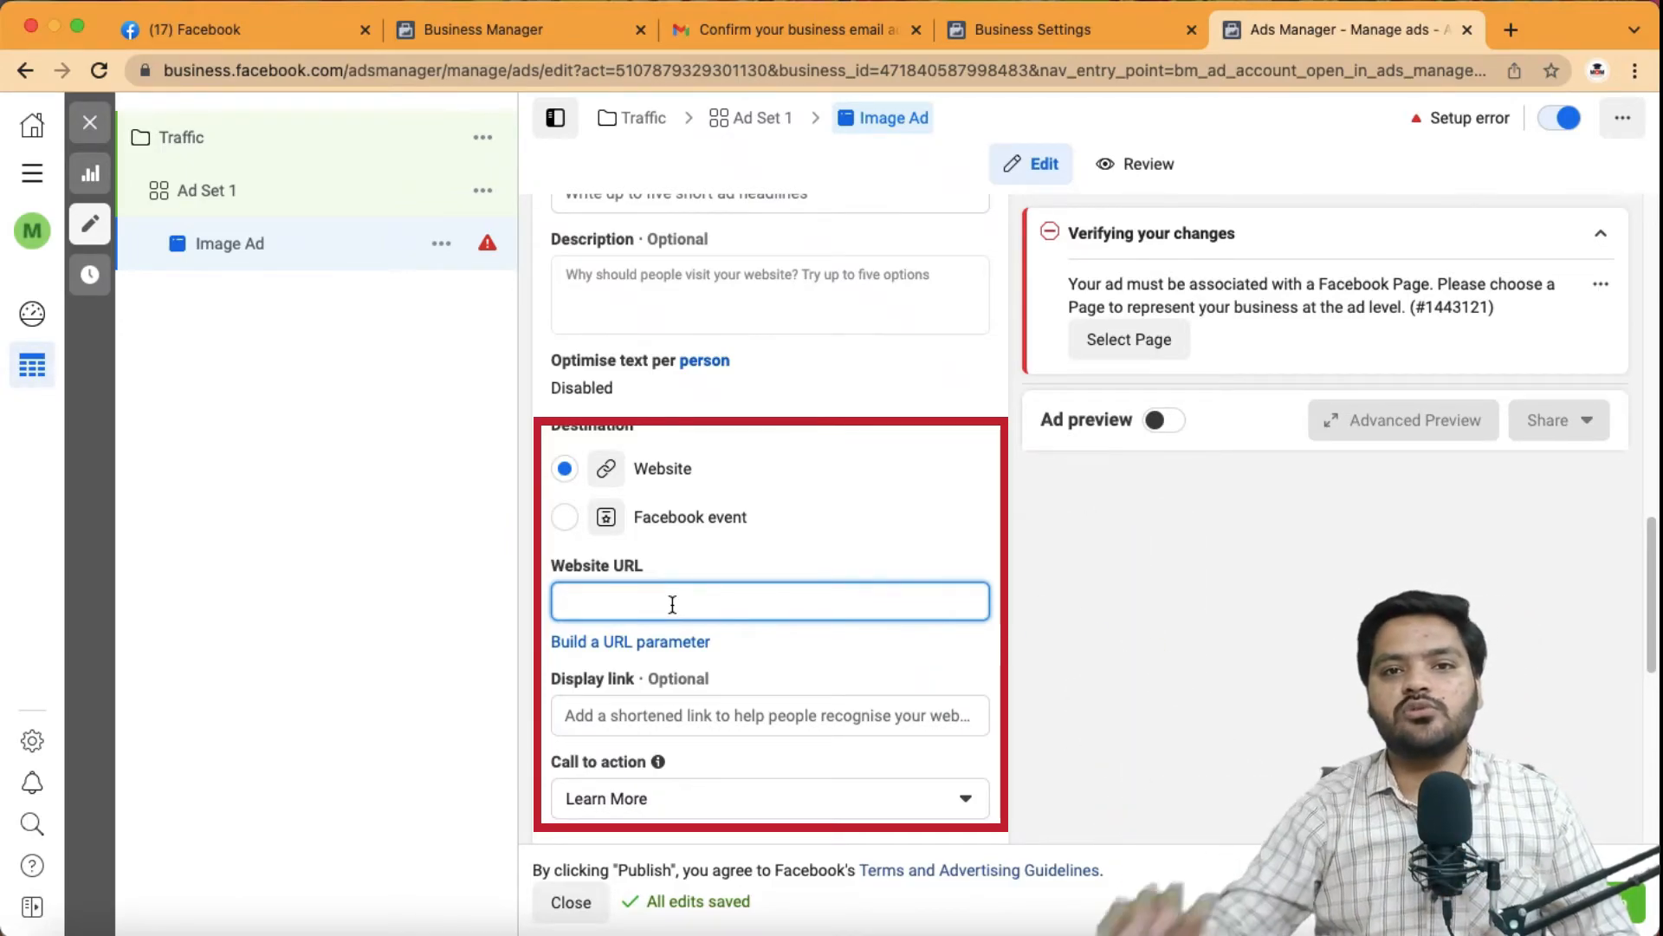
# Step: Review the available call to action choices and the ad's language and tracking settings
pyautogui.scroll(-3, 673, 604)
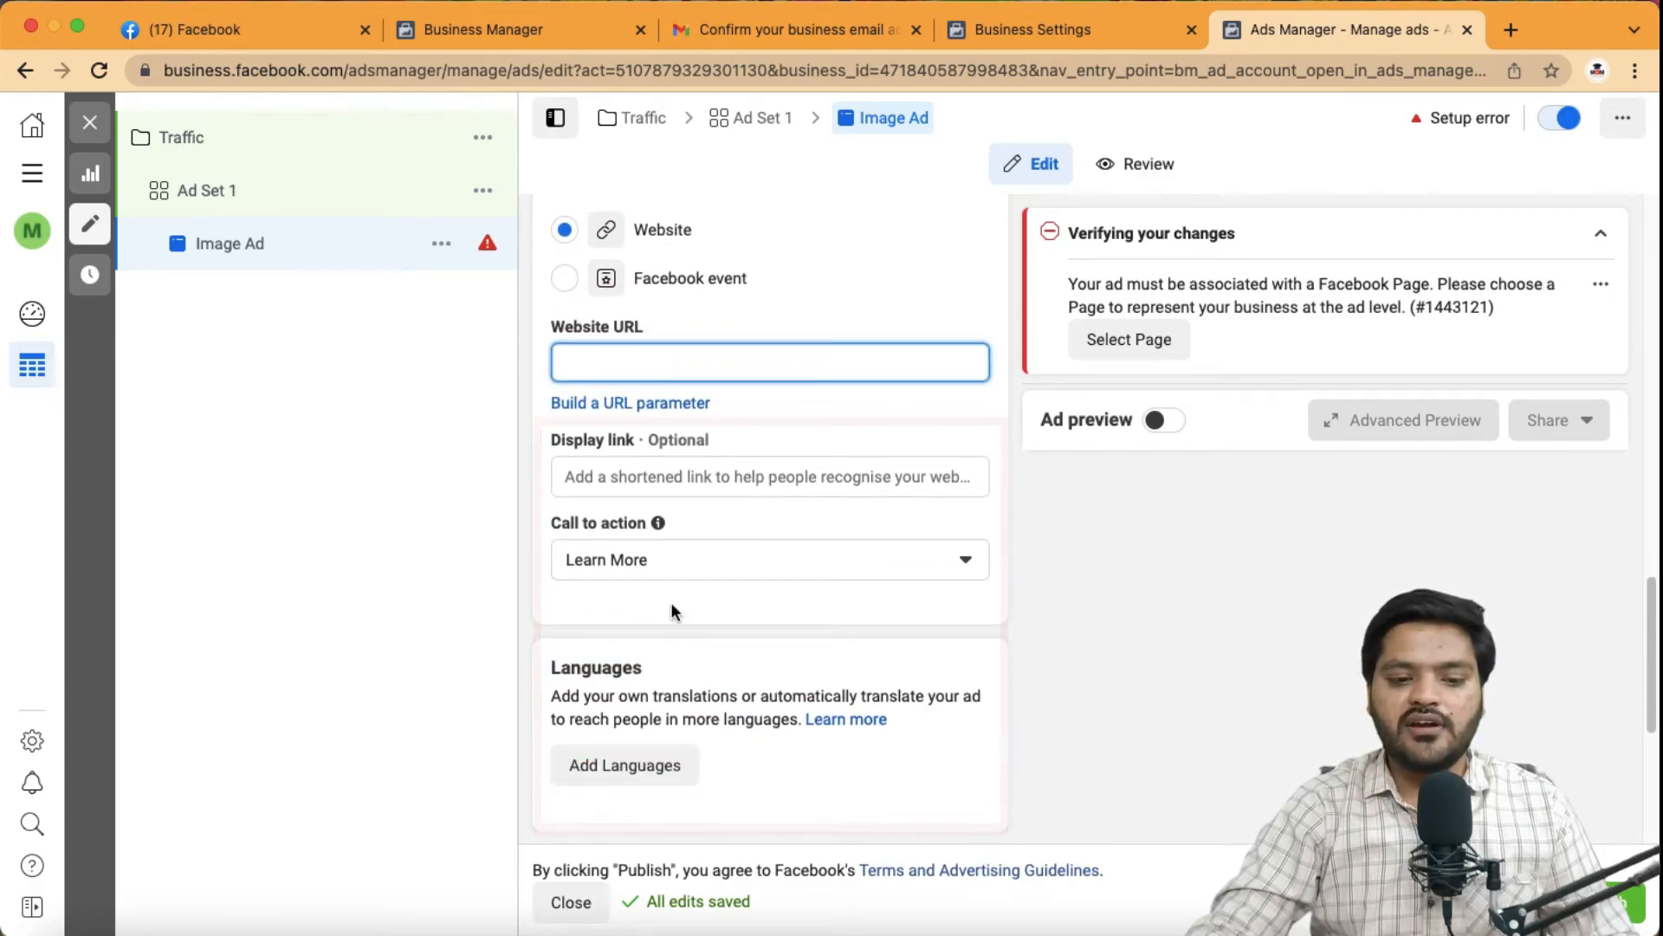
pyautogui.moveTo(555, 523); pyautogui.dragTo(638, 523)
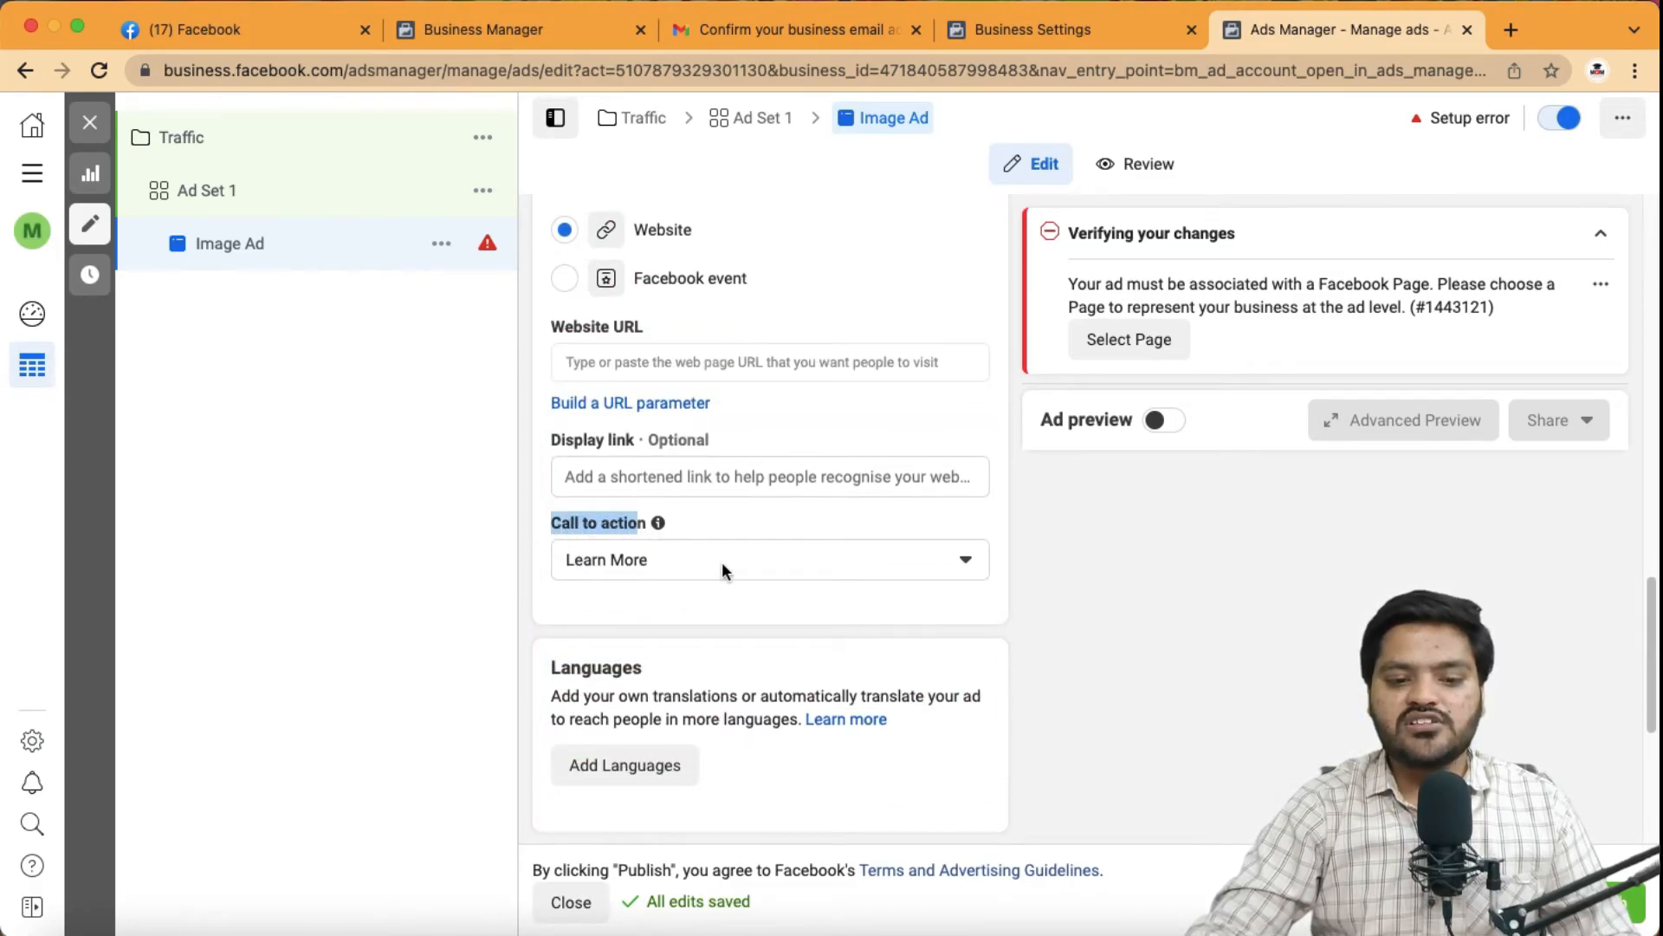
pyautogui.click(725, 565)
pyautogui.scroll(-2, 713, 732)
pyautogui.scroll(5, 710, 731)
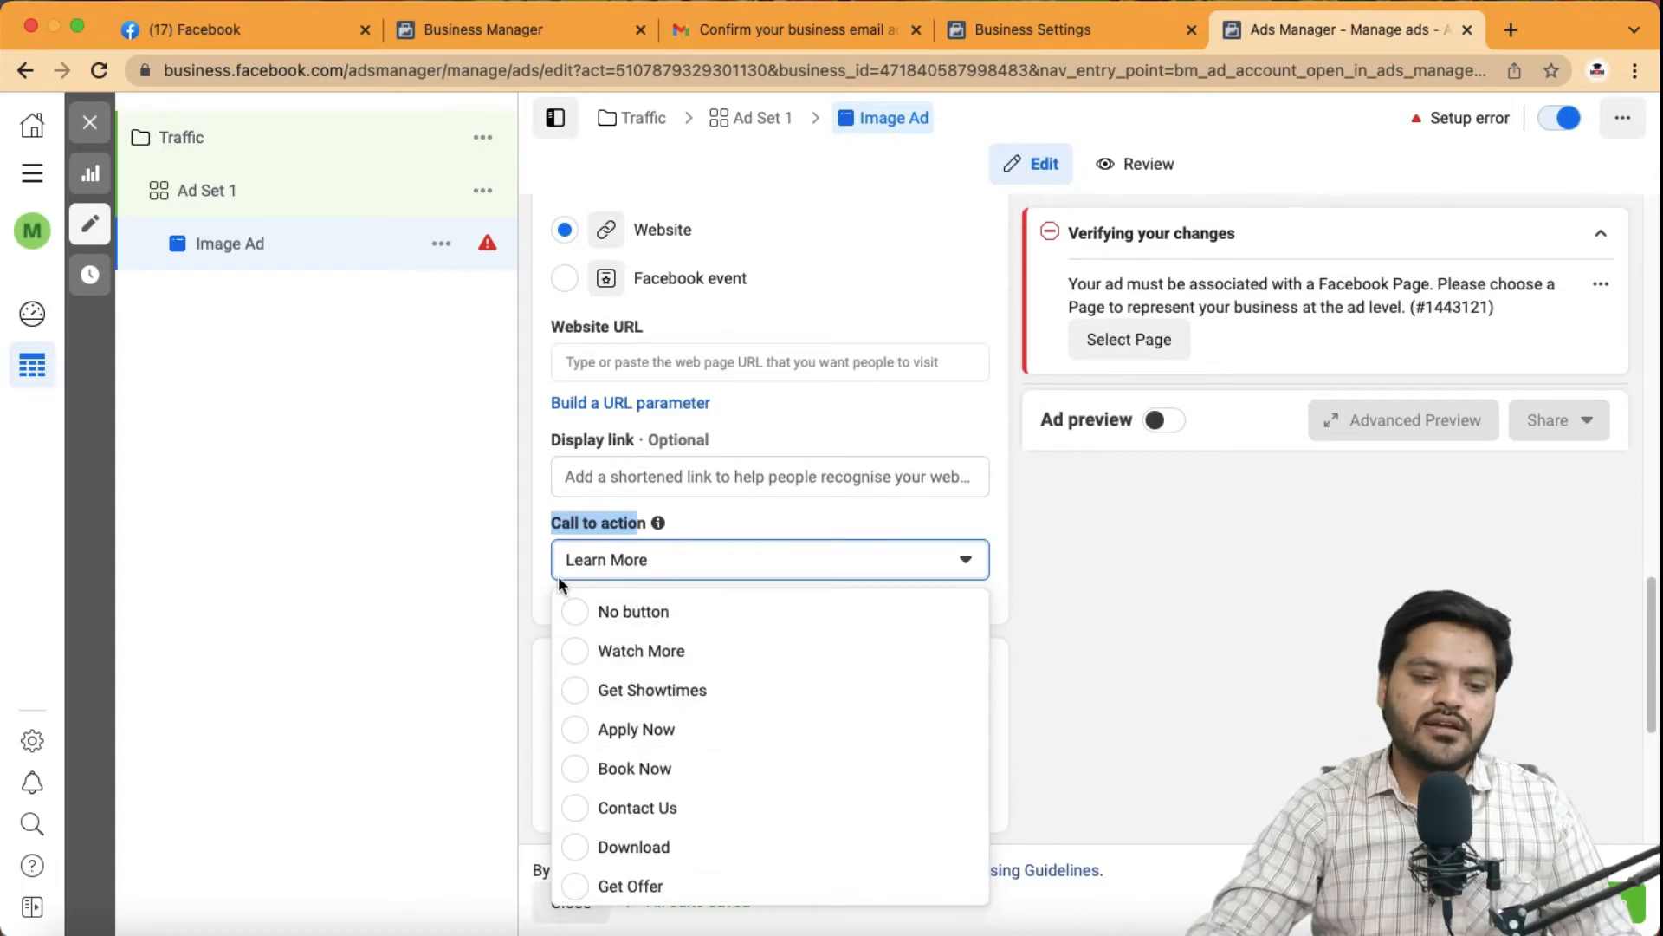
pyautogui.click(534, 570)
pyautogui.scroll(-4, 534, 565)
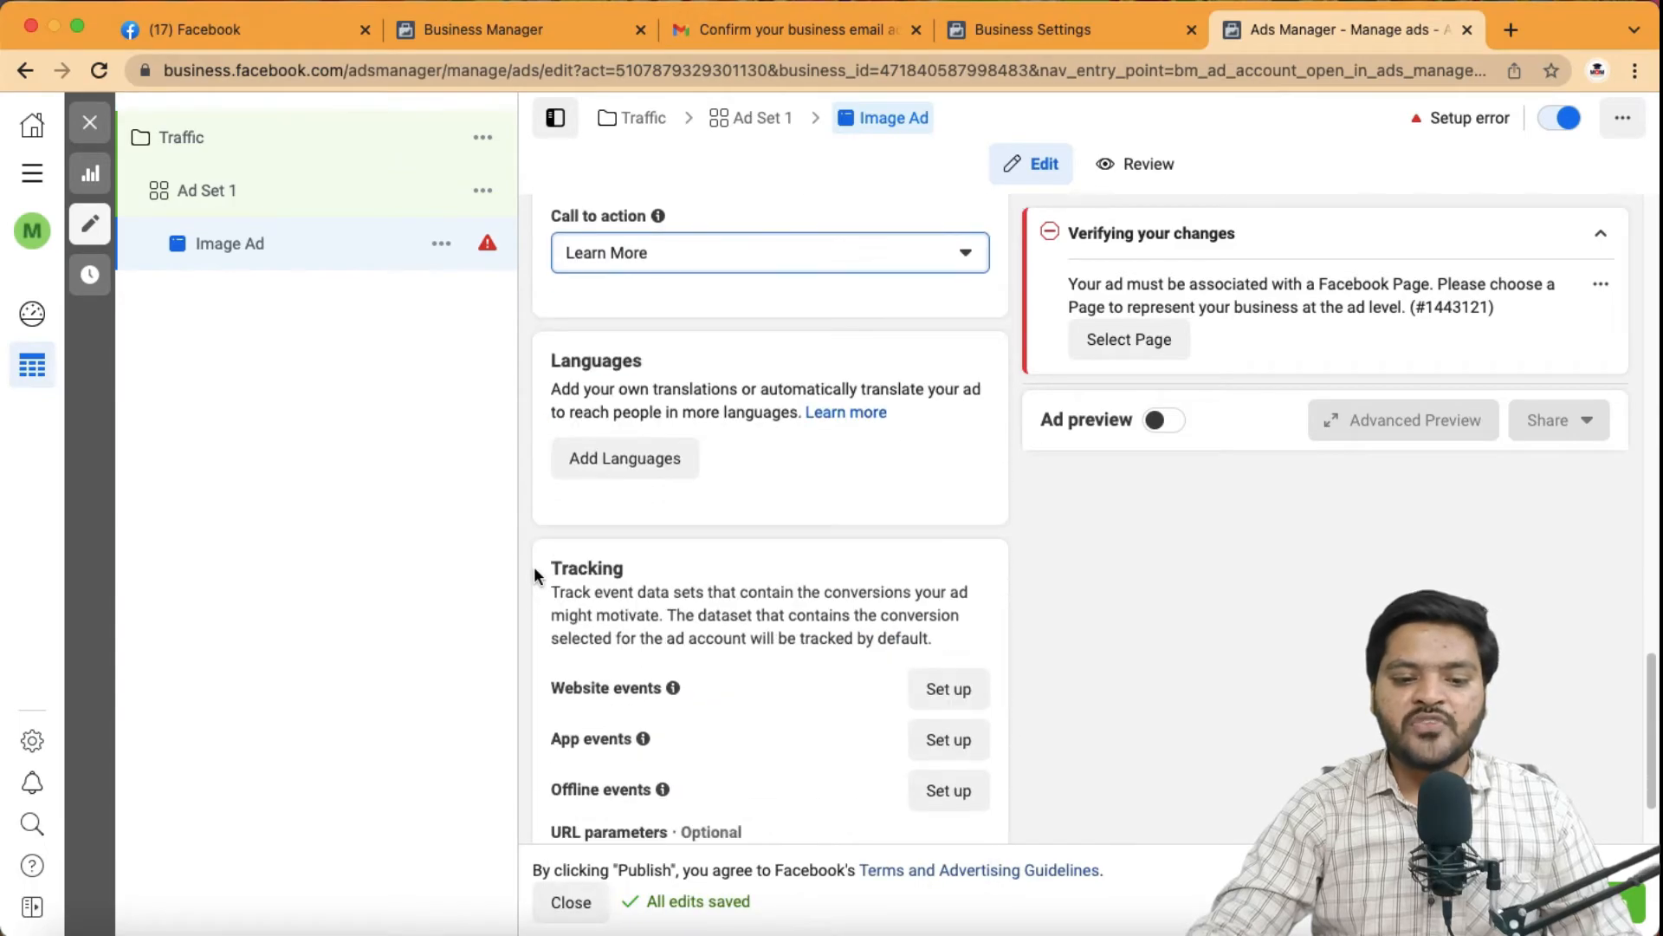
pyautogui.scroll(-2, 666, 549)
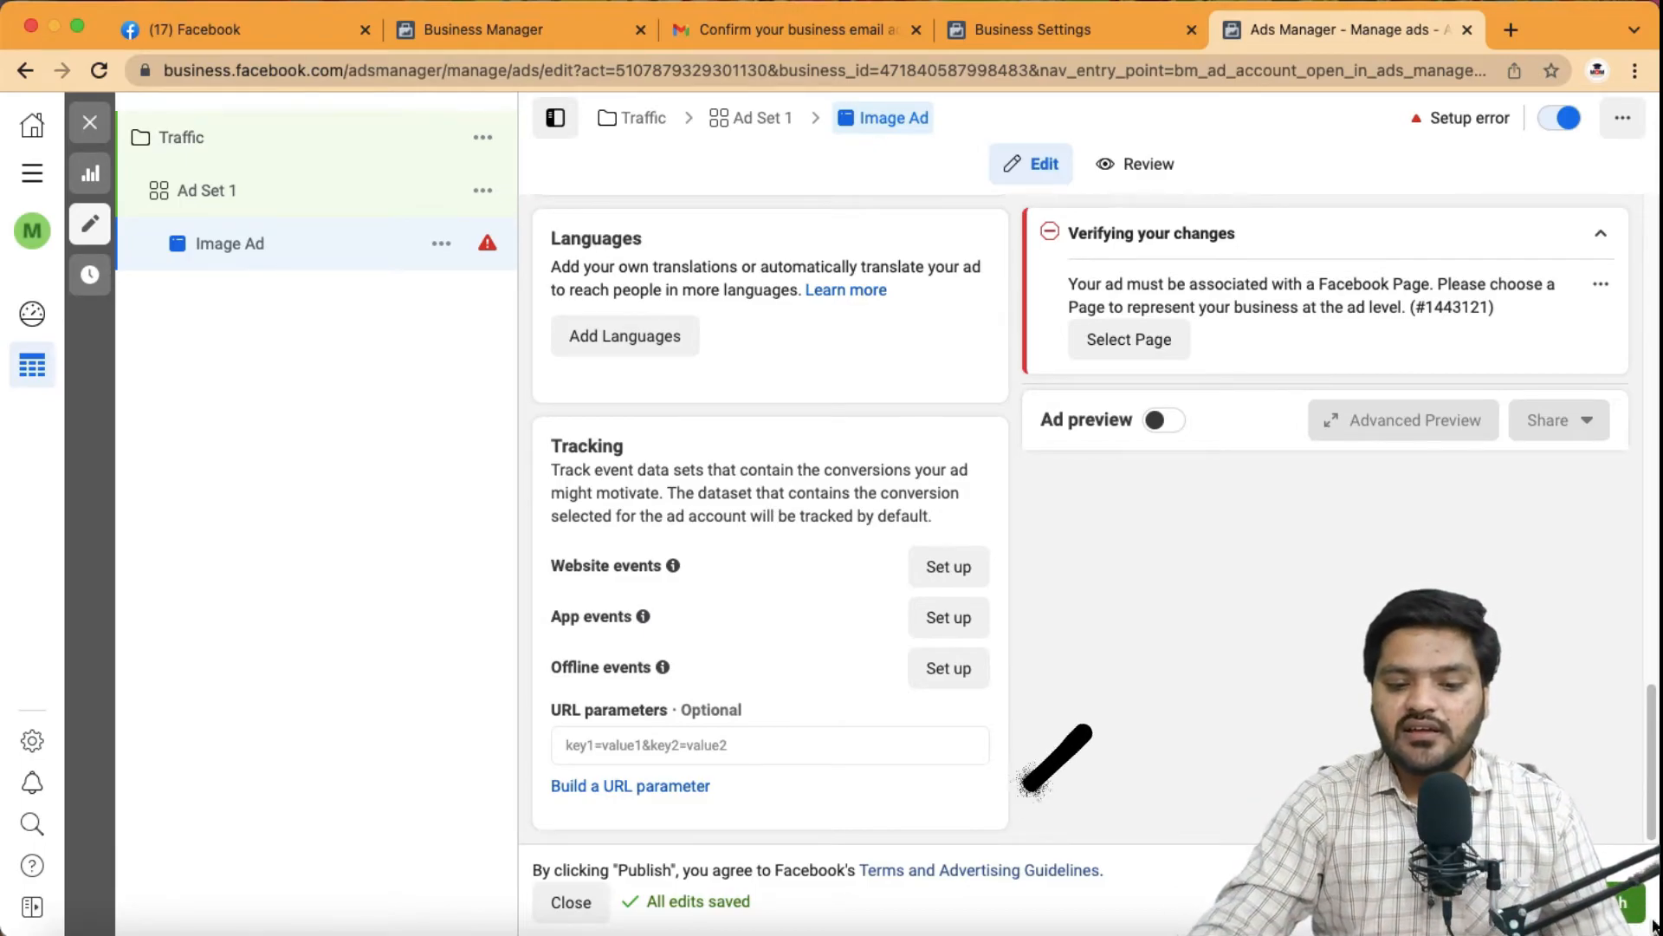
# Step: Expand the publishing terms and open Facebook's Advertising Policies in a new browser tab
pyautogui.click(1005, 870)
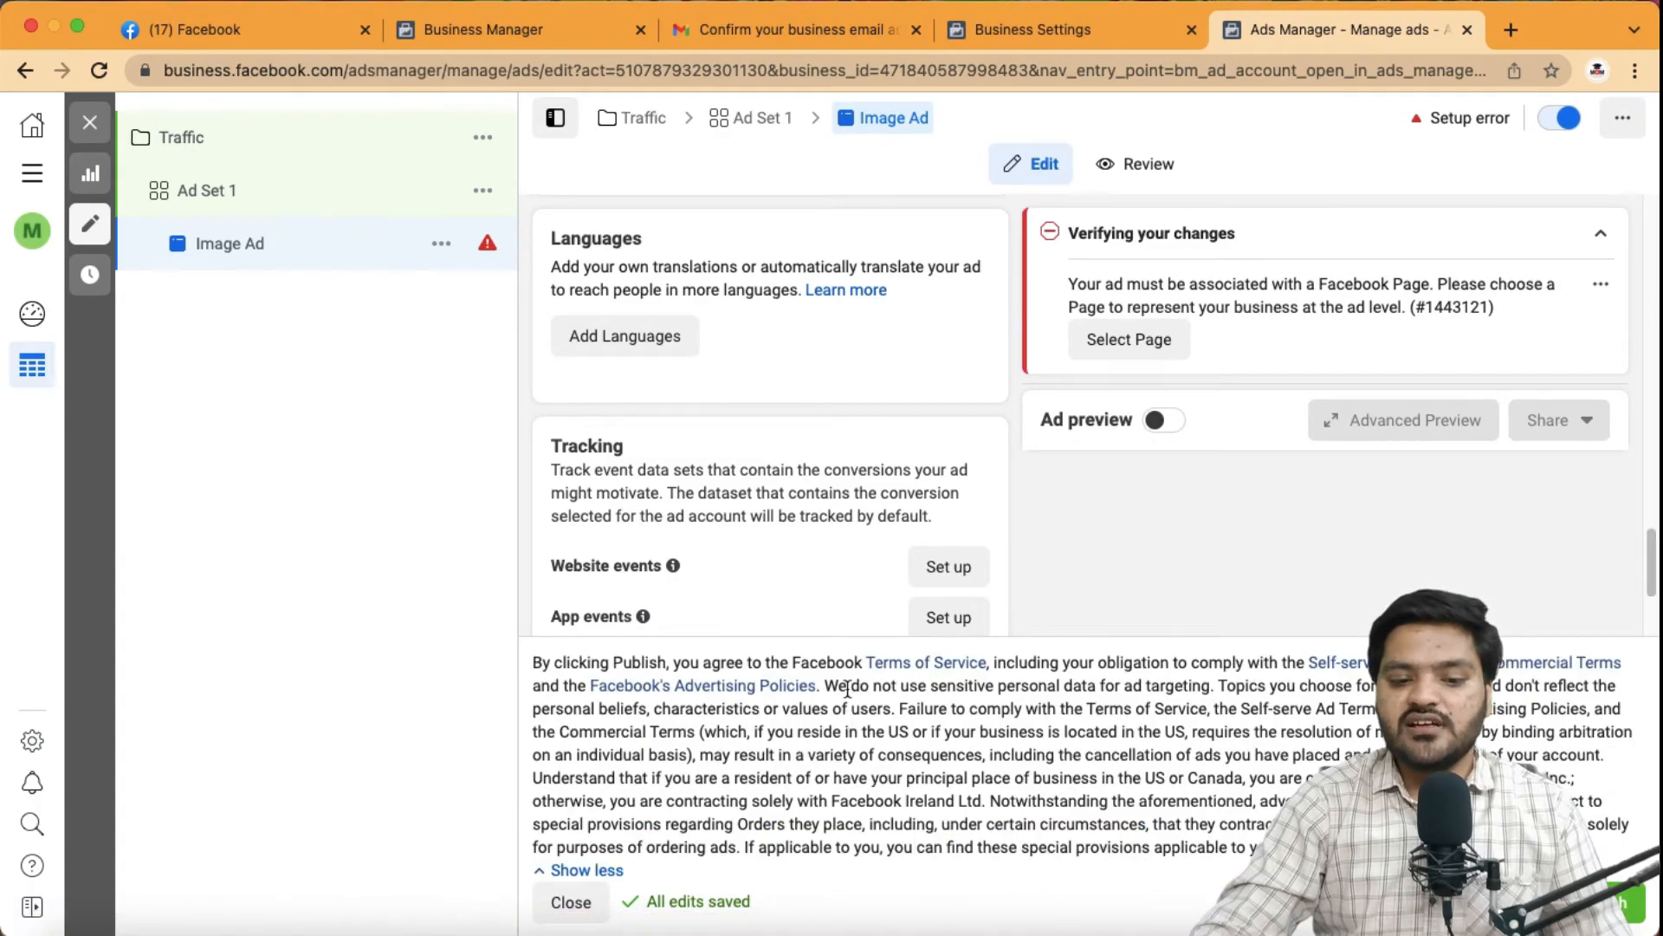
pyautogui.rightClick(751, 693)
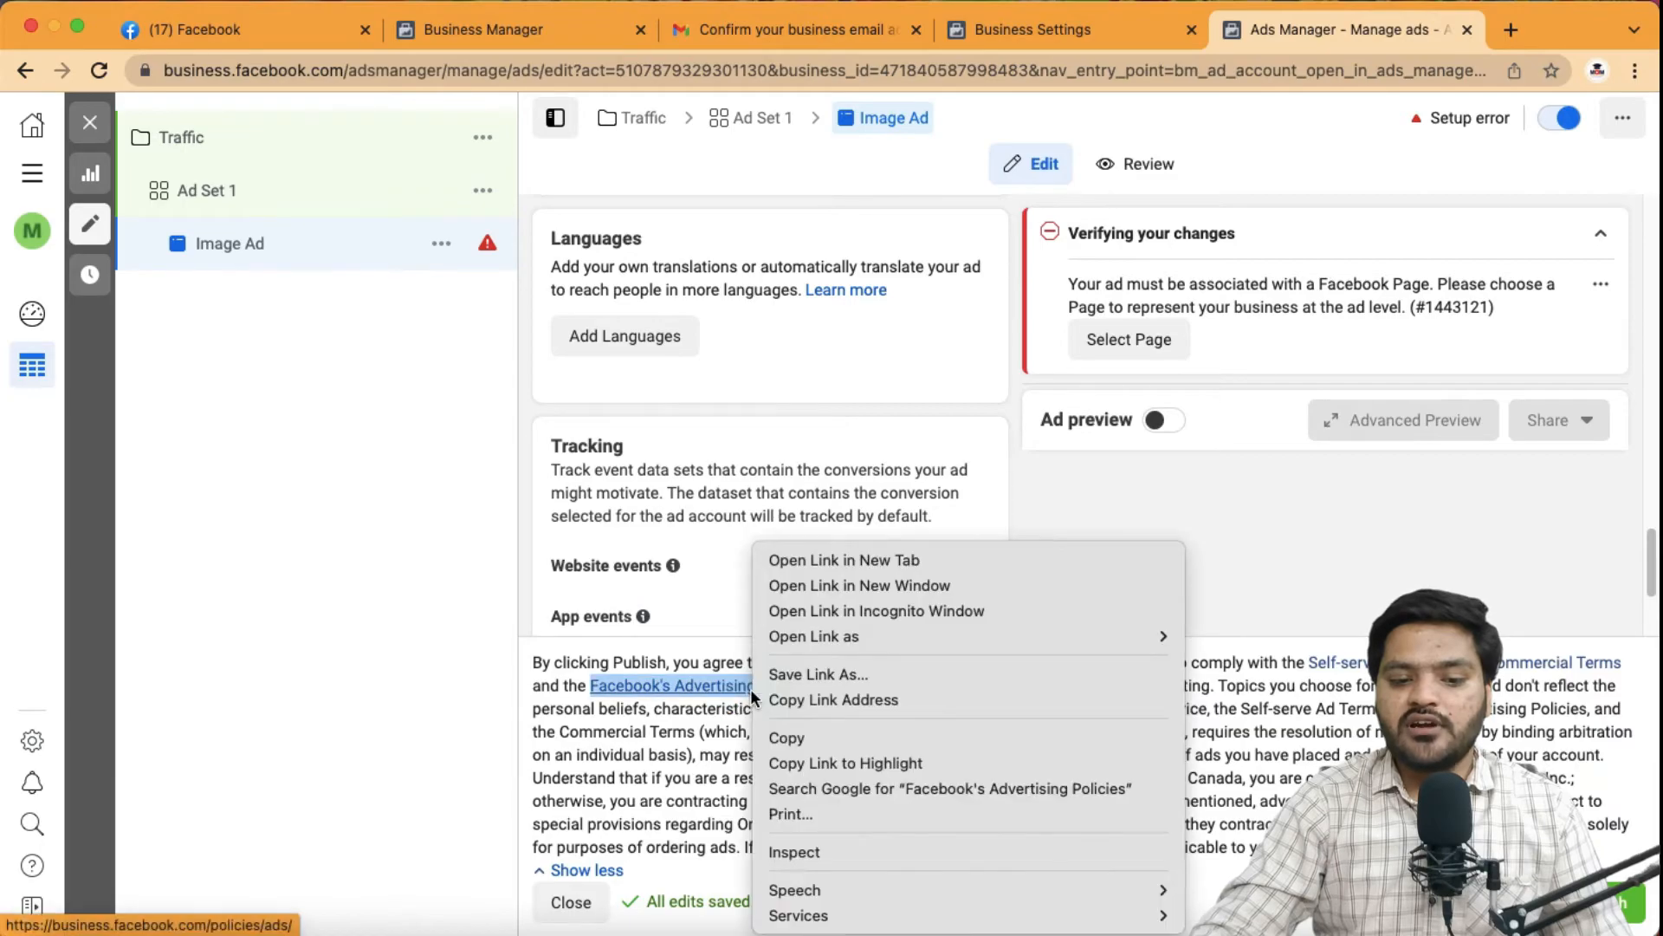
pyautogui.click(854, 553)
pyautogui.click(1391, 33)
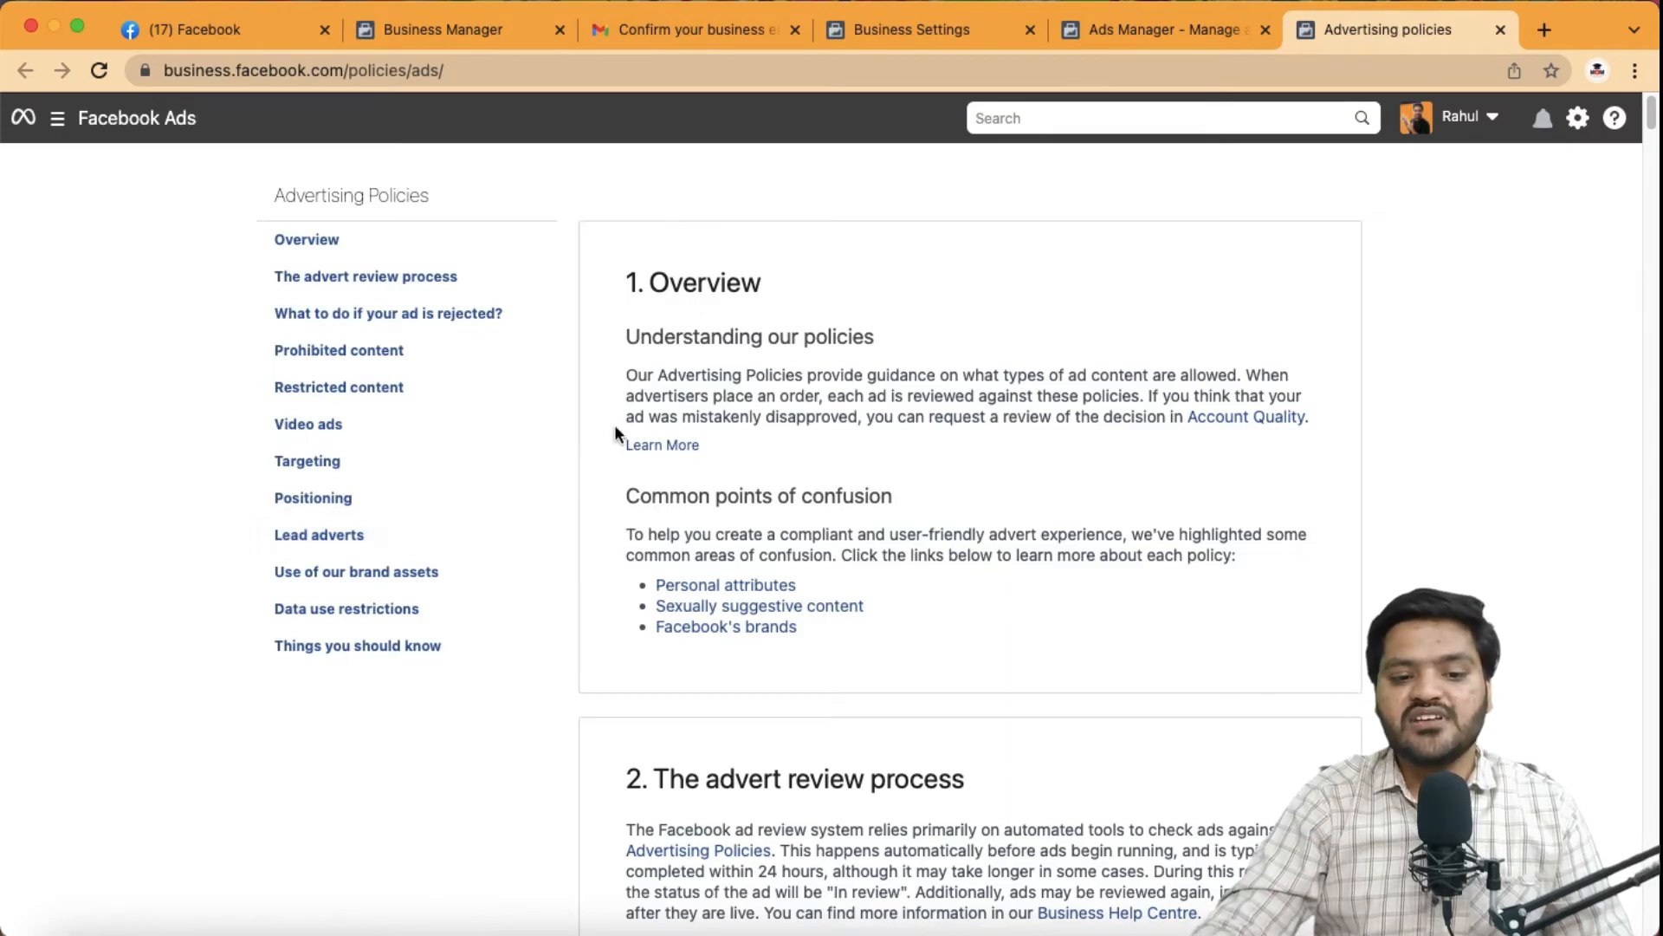
# Step: Read the policy sections on the advert review process, the outcome of review and what to do with rejected ads
pyautogui.scroll(-6, 613, 428)
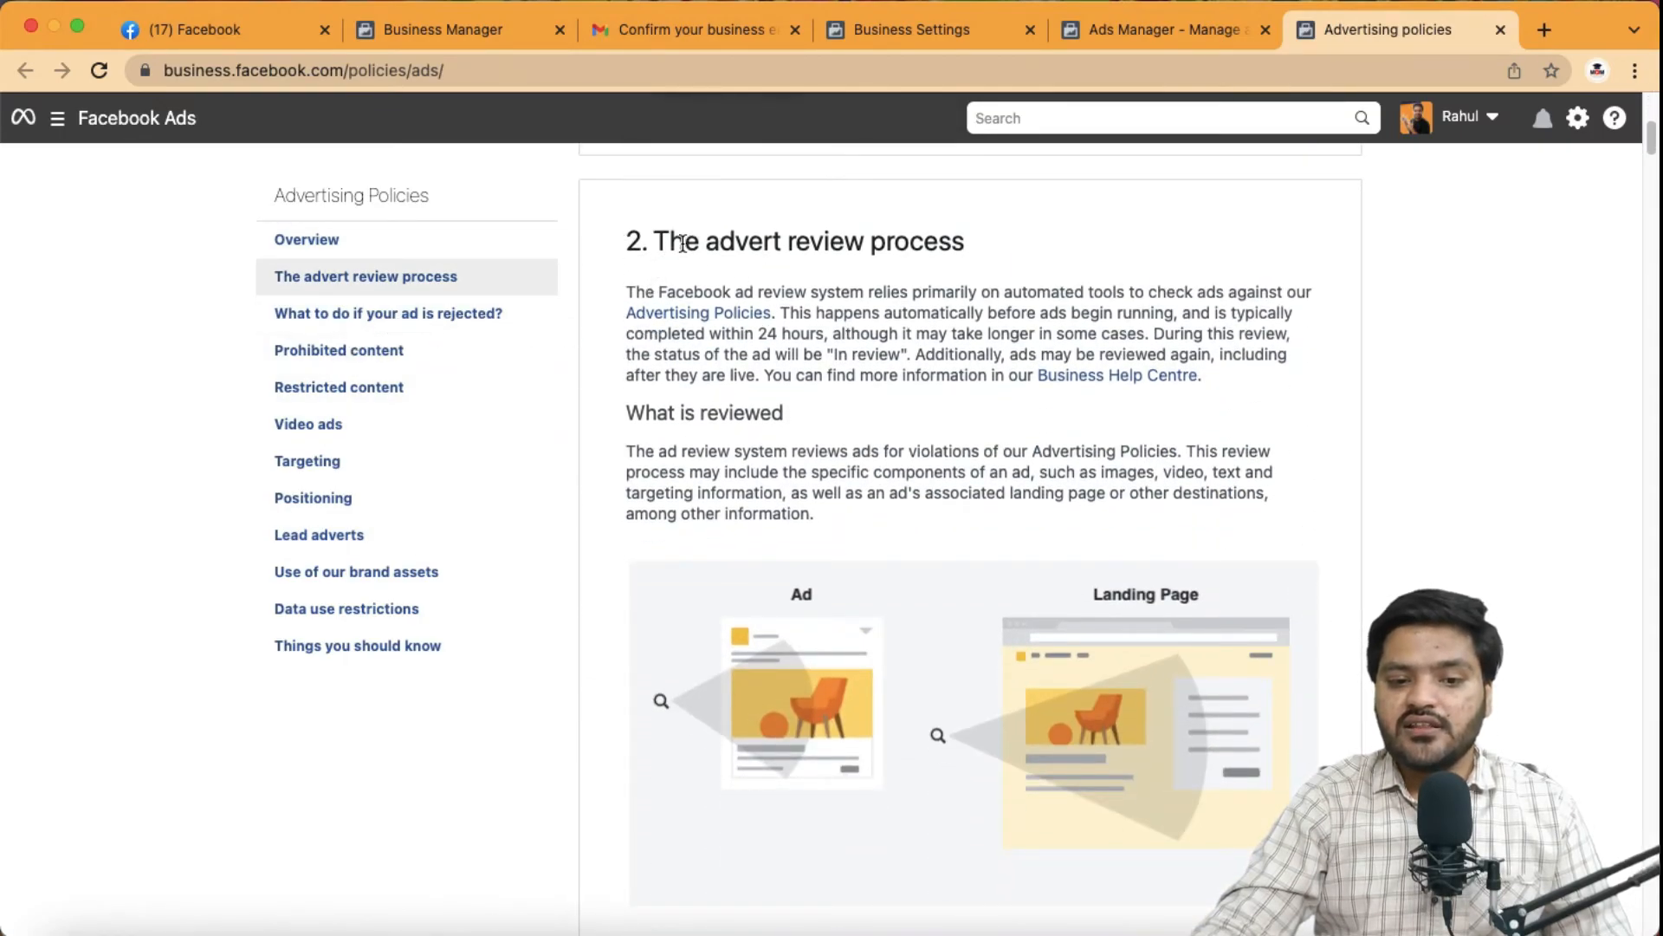
pyautogui.moveTo(663, 241); pyautogui.dragTo(976, 242)
pyautogui.scroll(-6, 869, 377)
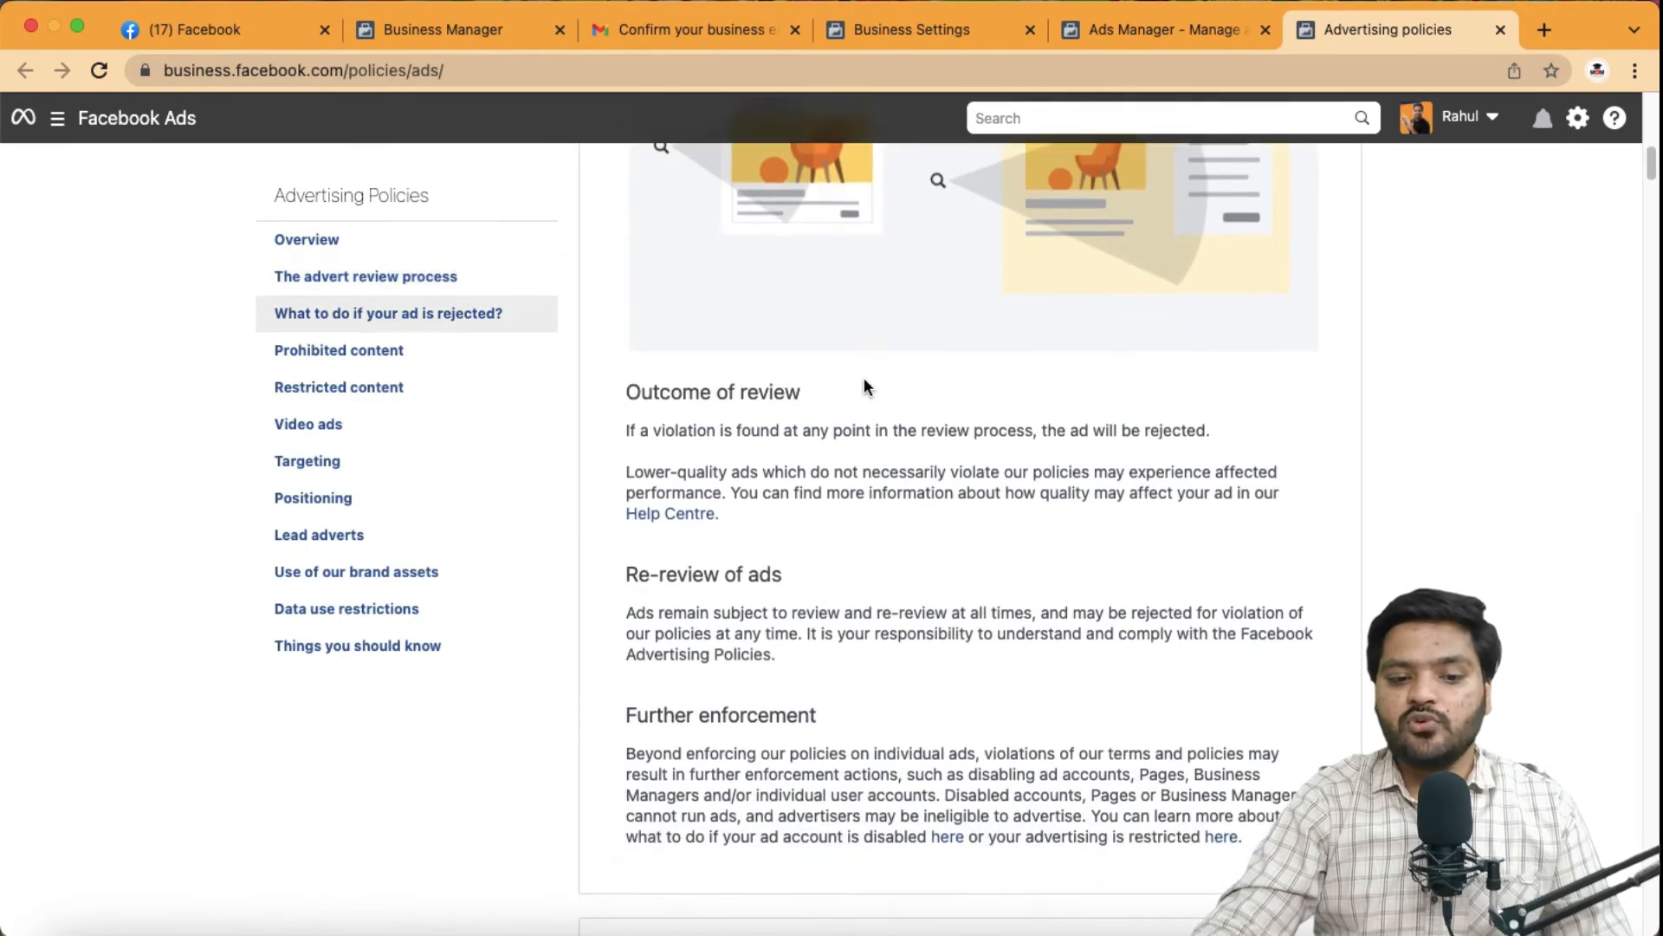
pyautogui.moveTo(630, 392); pyautogui.dragTo(817, 393)
pyautogui.scroll(-6, 832, 419)
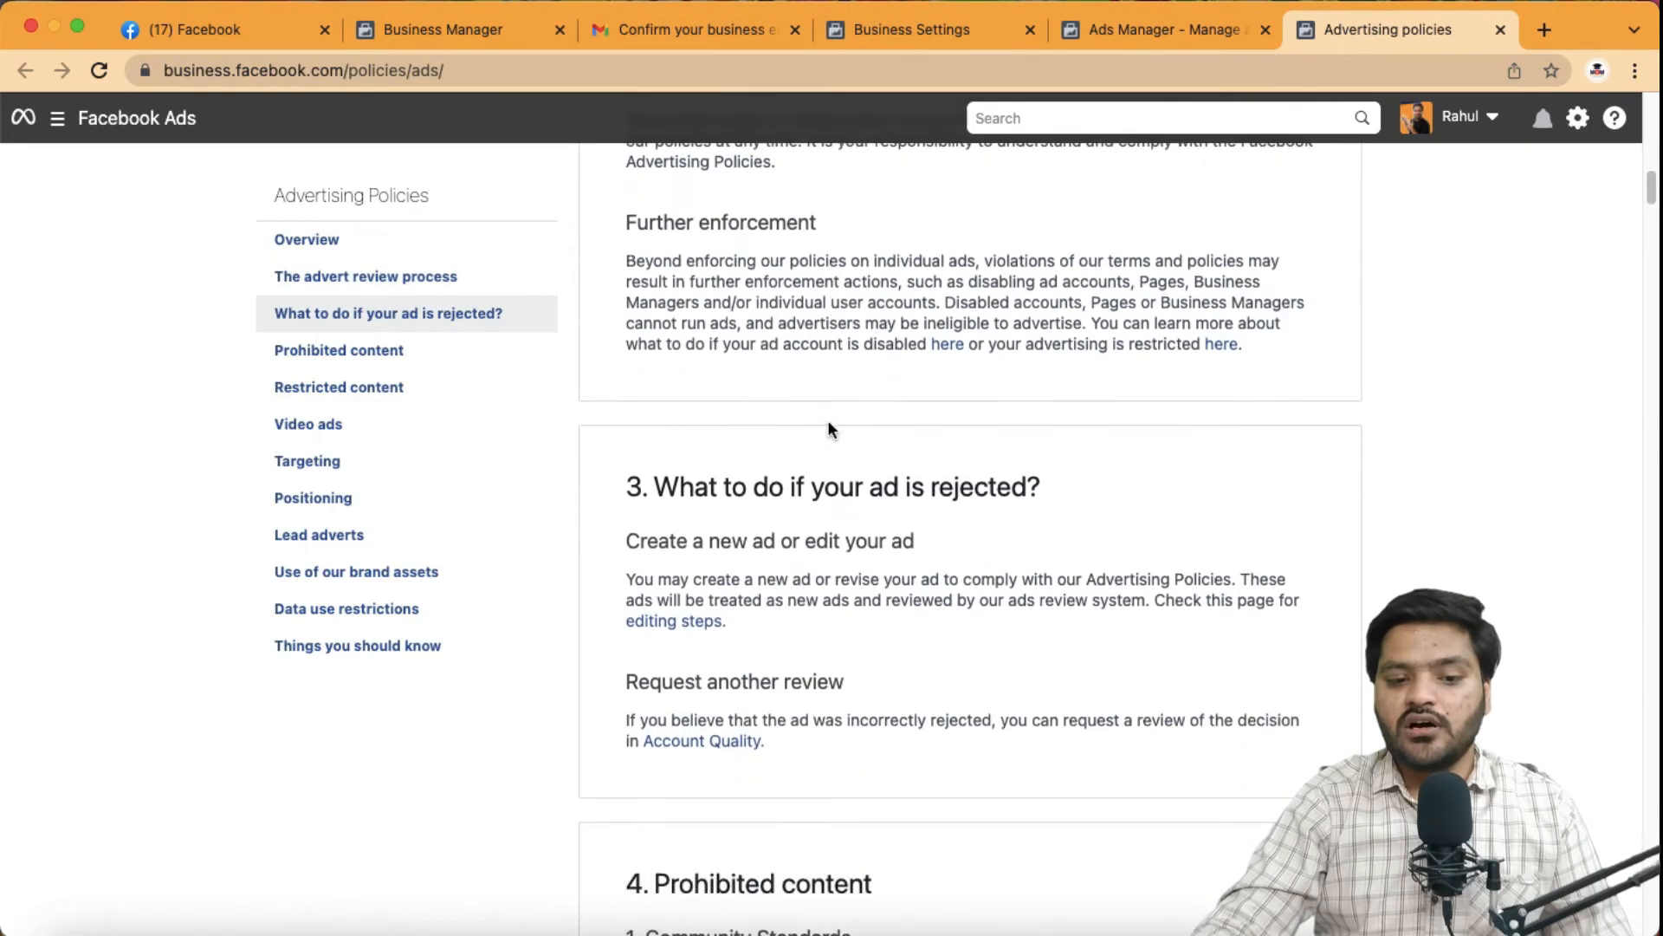
pyautogui.moveTo(673, 489); pyautogui.dragTo(1046, 488)
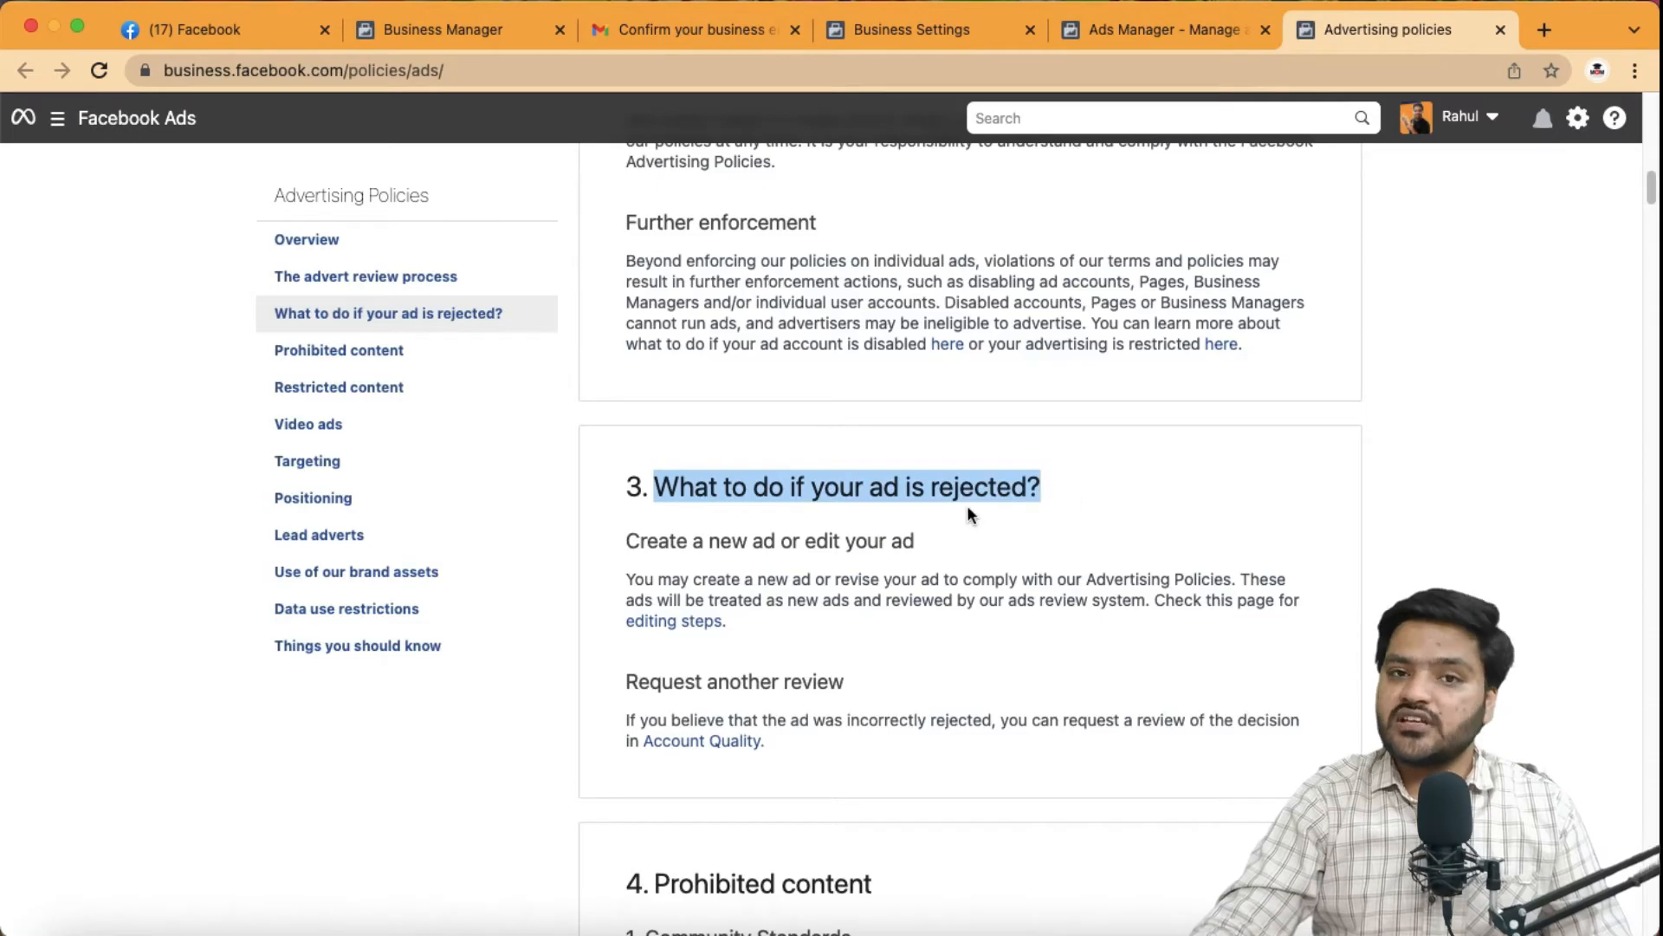
# Step: Read through the prohibited content rules in the advertising policies, and return to the Image Ad in Ads Manager
pyautogui.scroll(-4, 946, 517)
pyautogui.moveTo(656, 563); pyautogui.dragTo(1024, 563)
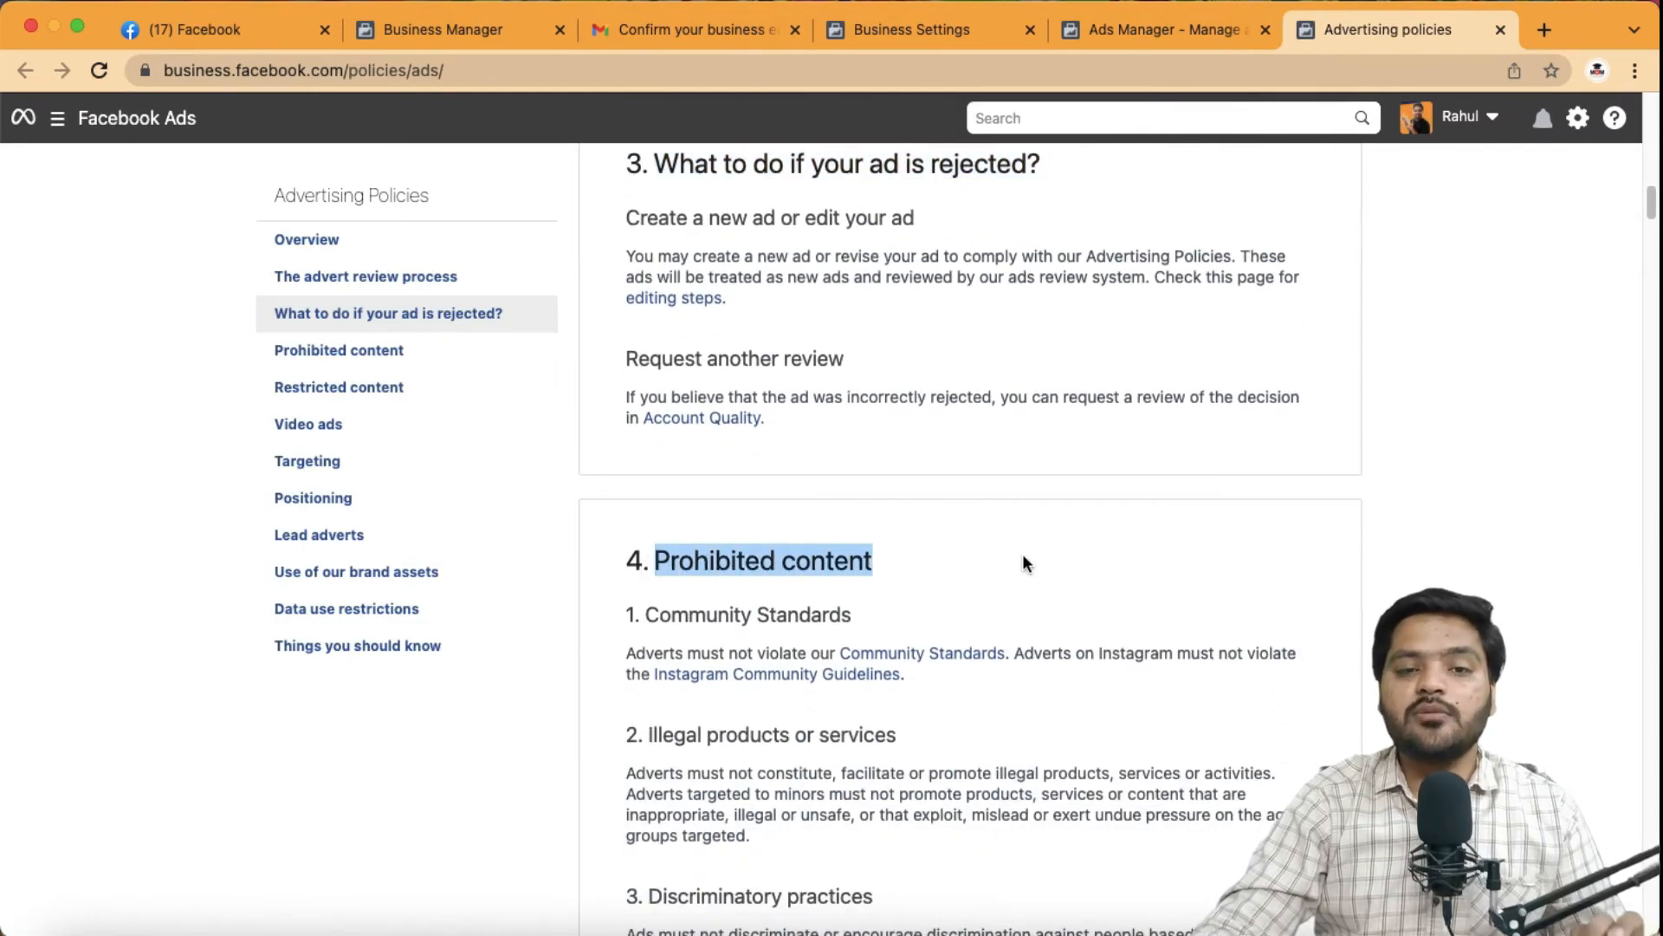
pyautogui.scroll(-13, 1022, 563)
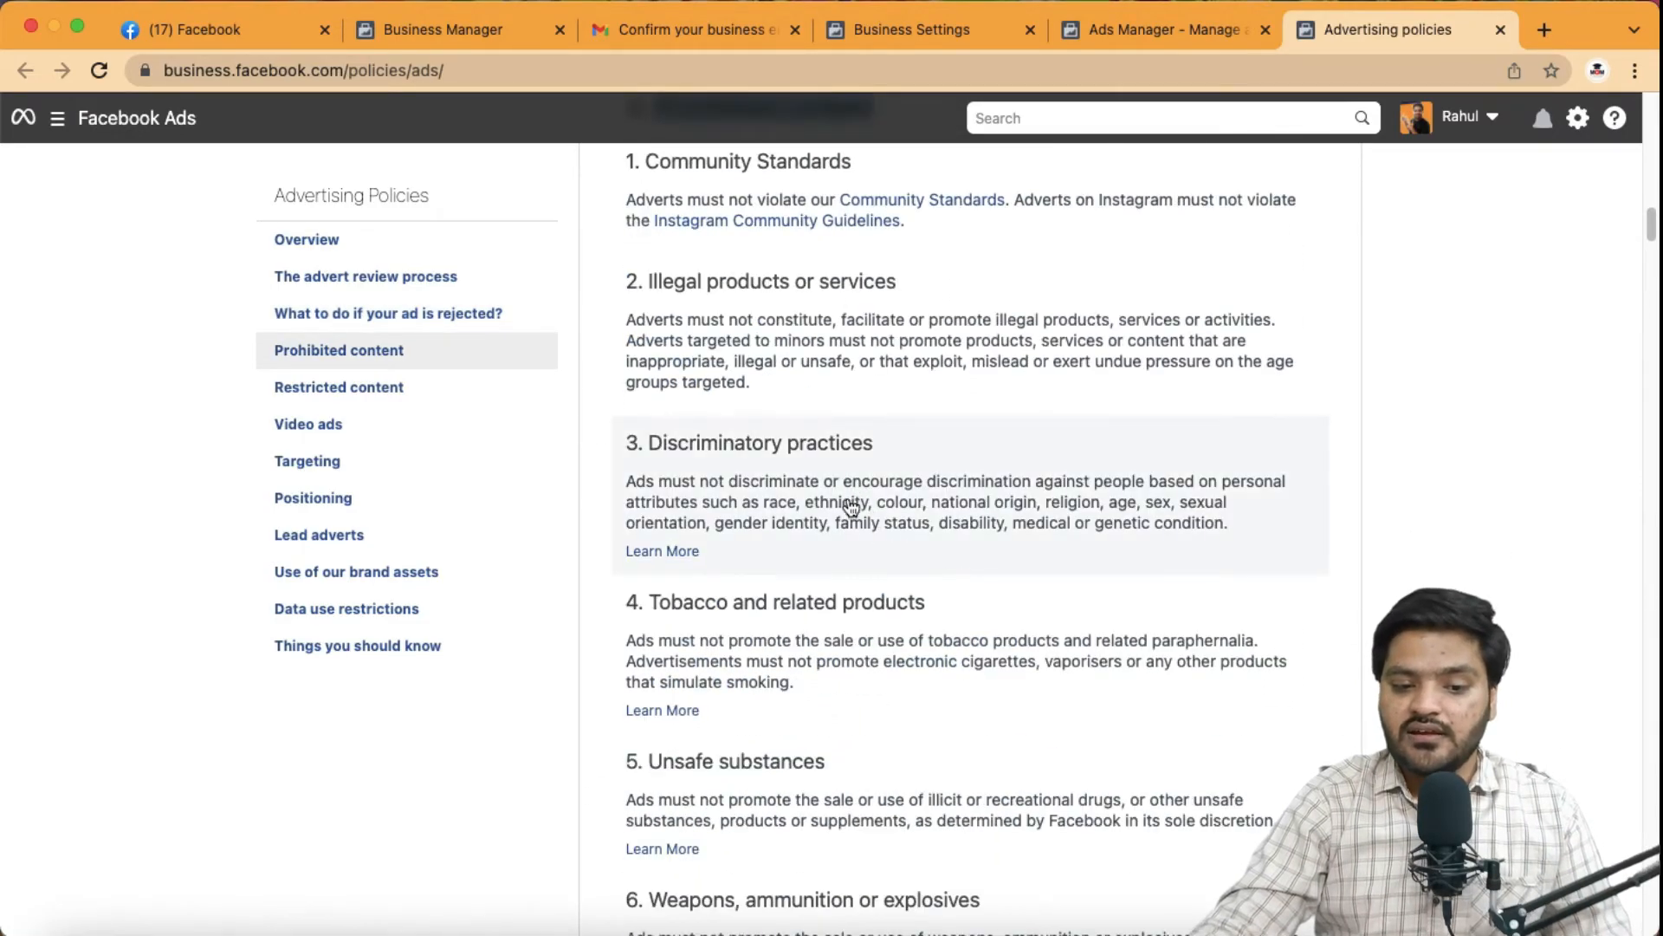
pyautogui.scroll(-4, 831, 678)
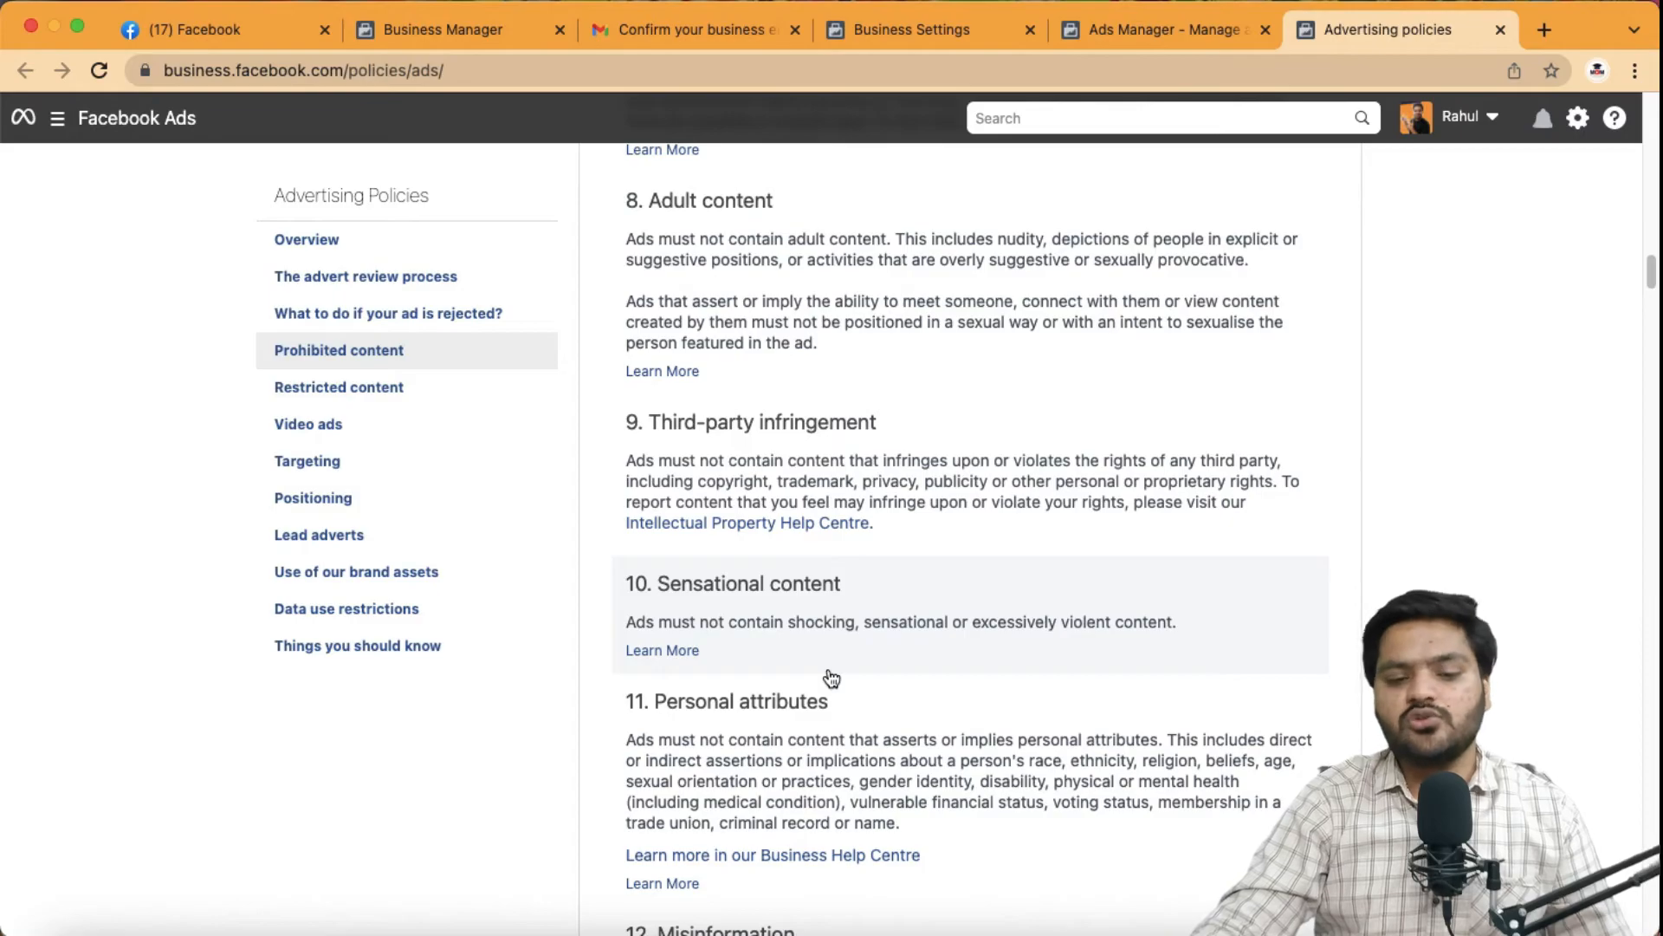
pyautogui.scroll(-13, 831, 678)
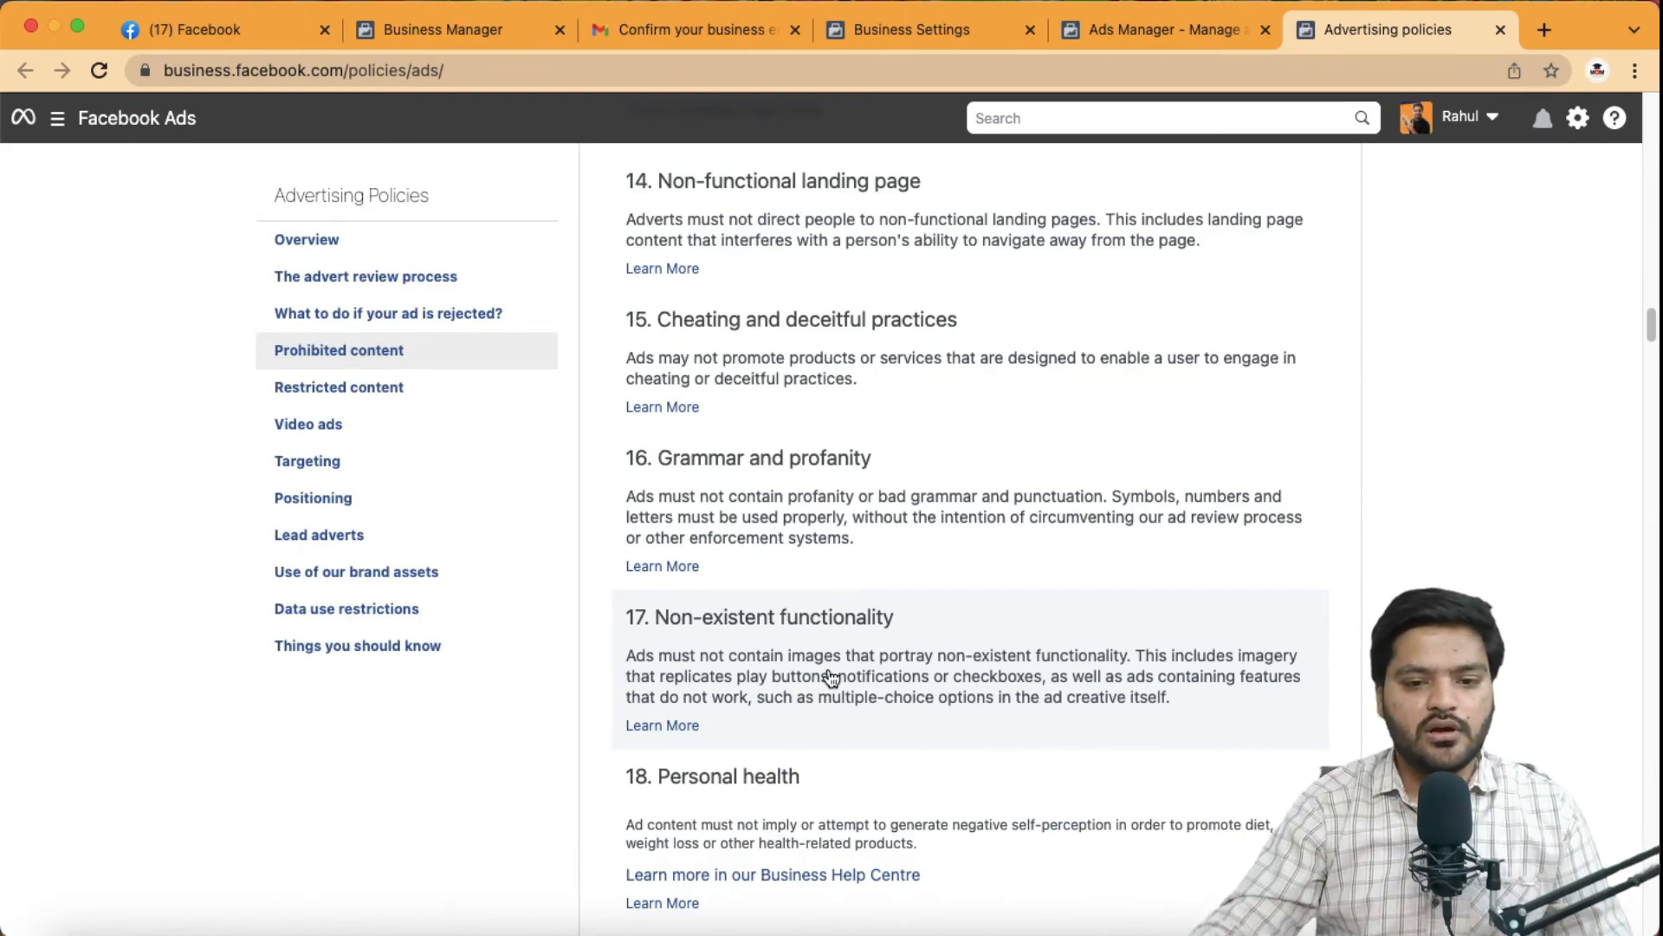
pyautogui.scroll(-10, 832, 676)
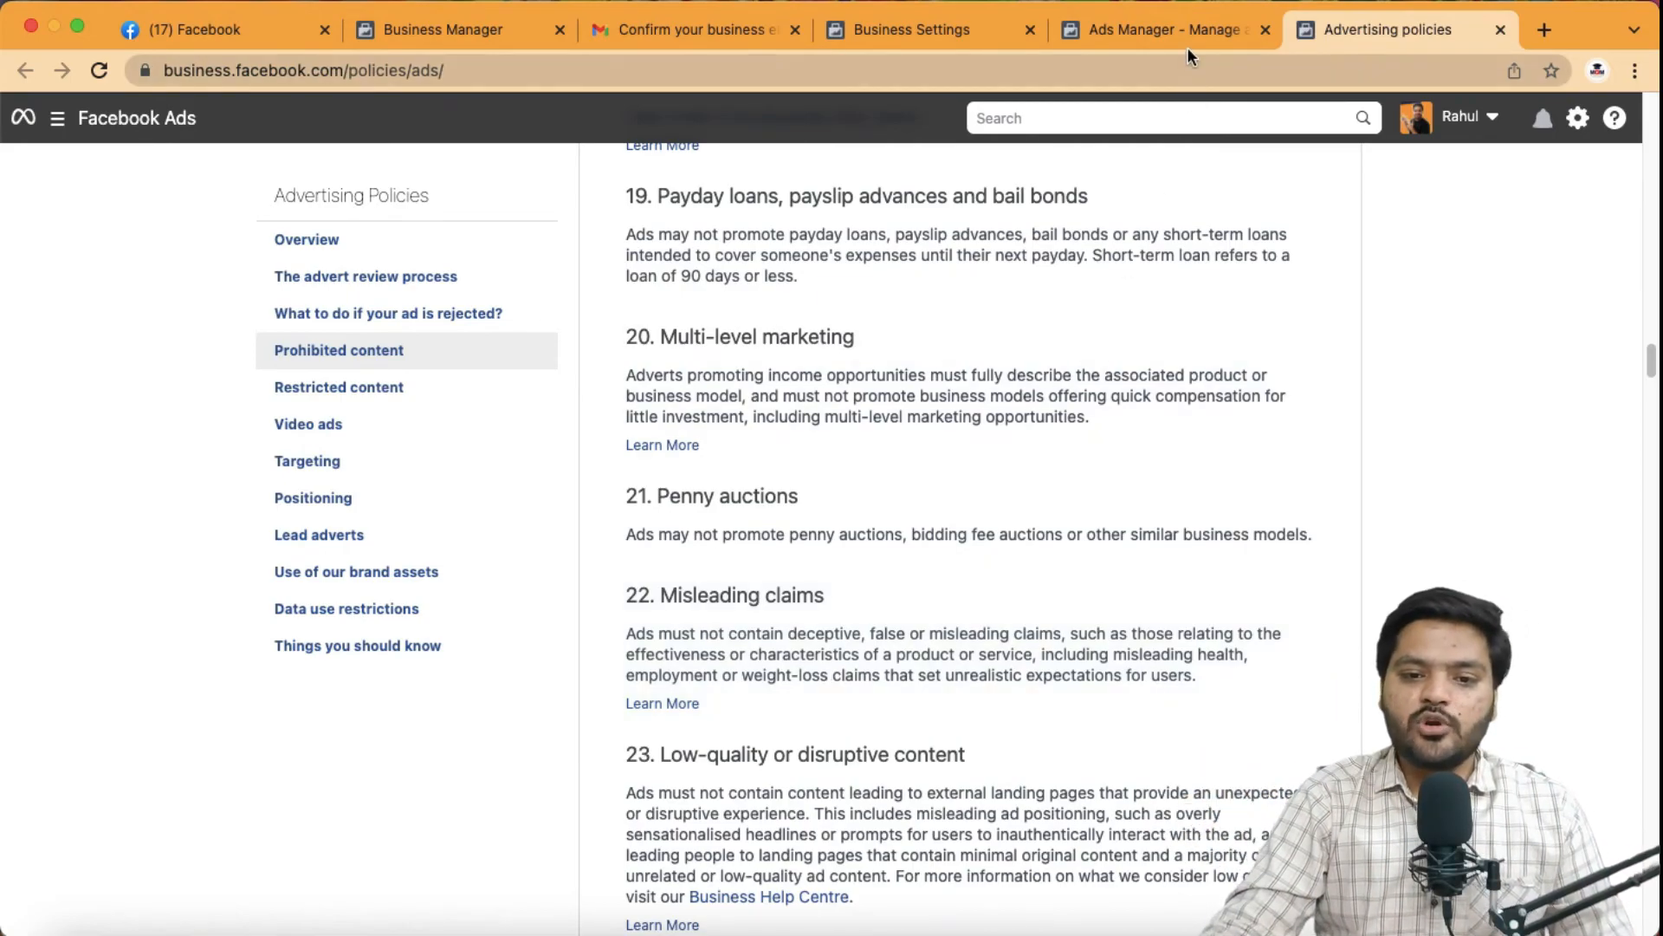
pyautogui.click(1182, 30)
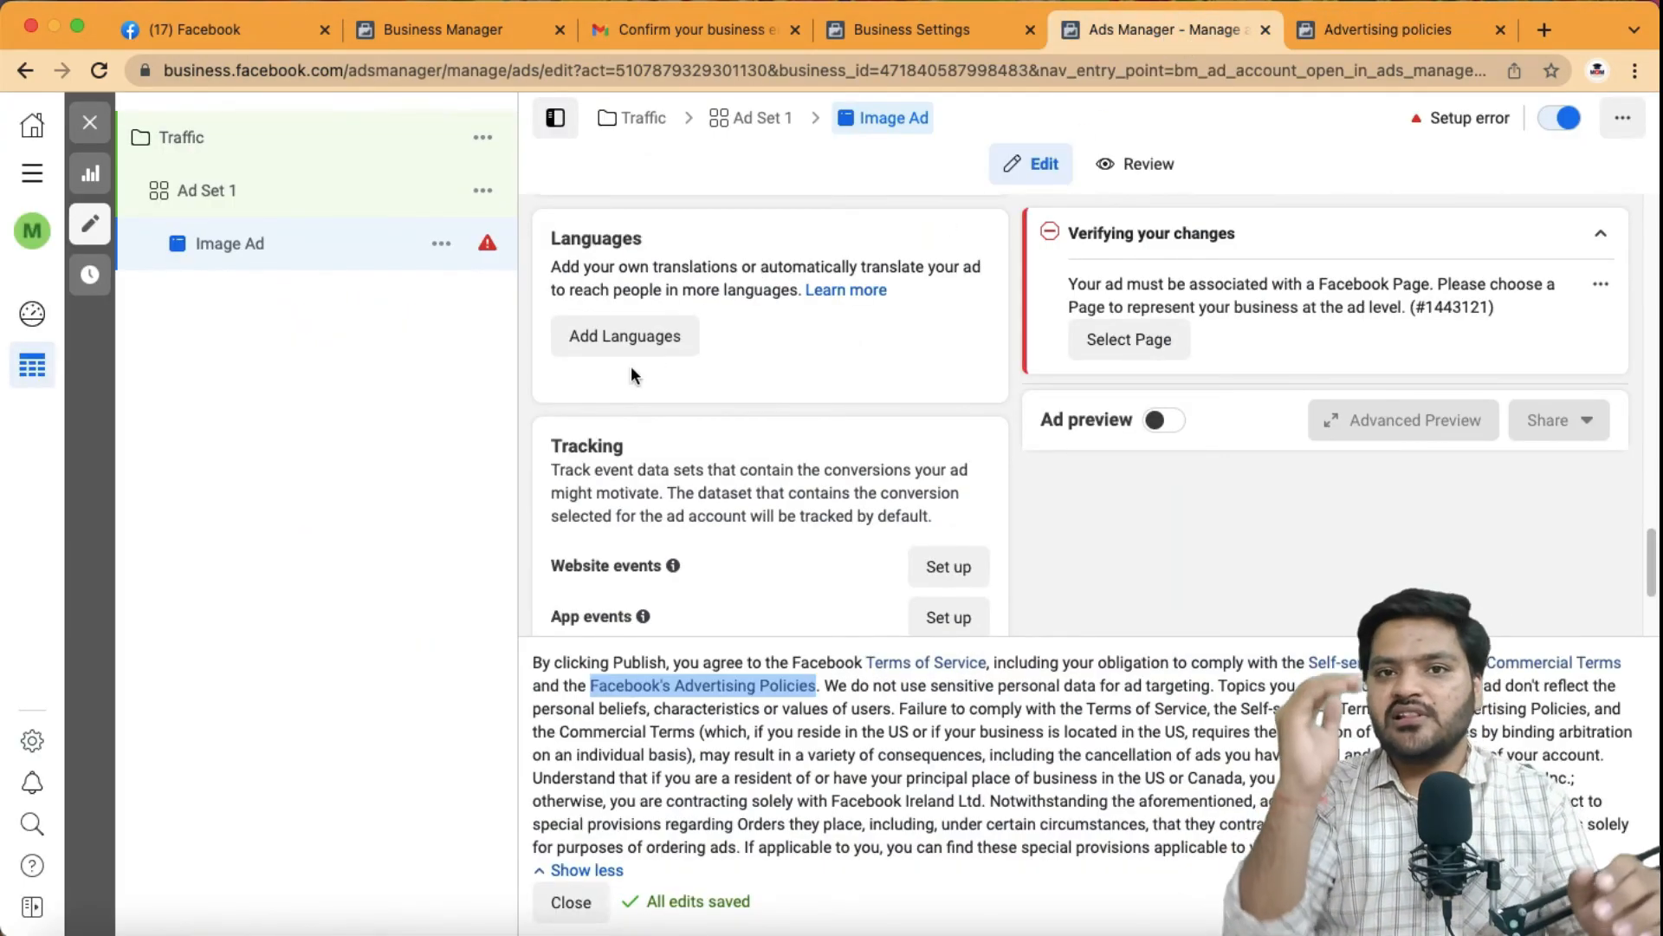